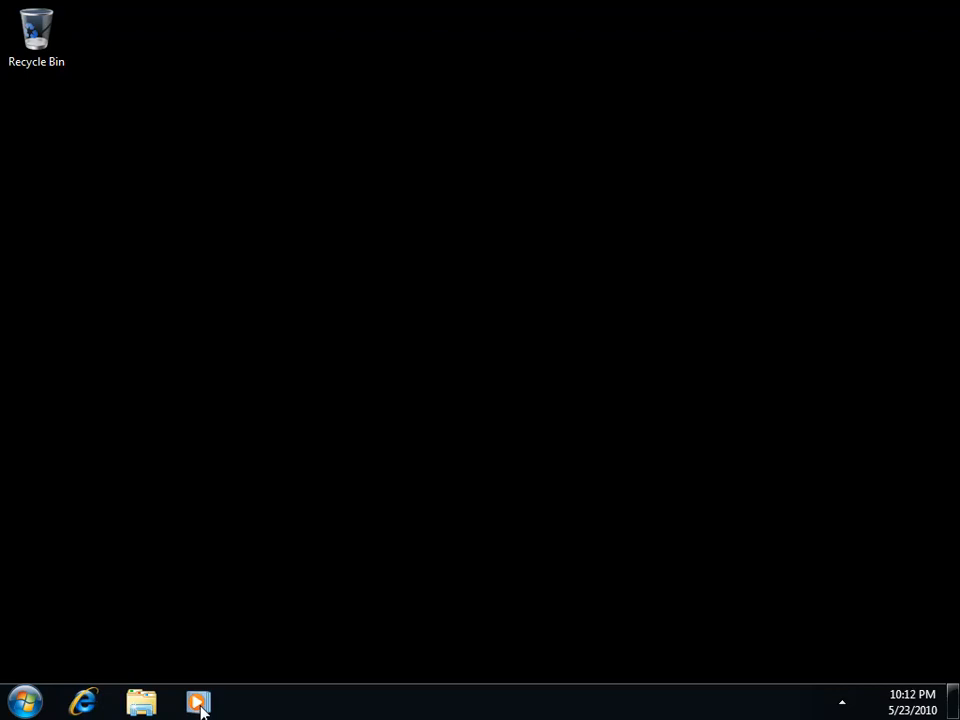
Step: Move the Windows Media Player shortcut to the first position among the pinned taskbar programs
{"action": "left_click", "coordinate": [198, 705]}
{"action": "left_click_drag", "start_coordinate": [195, 707], "coordinate": [86, 707]}
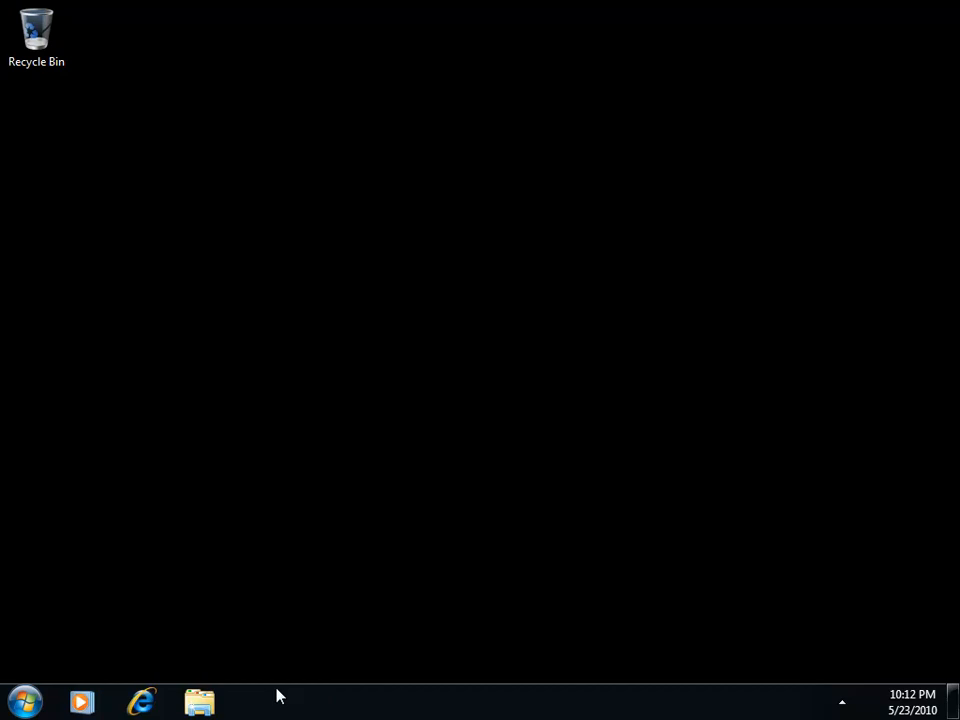
Step: Open five separate Windows Explorer windows showing Libraries
{"action": "left_click", "coordinate": [202, 704]}
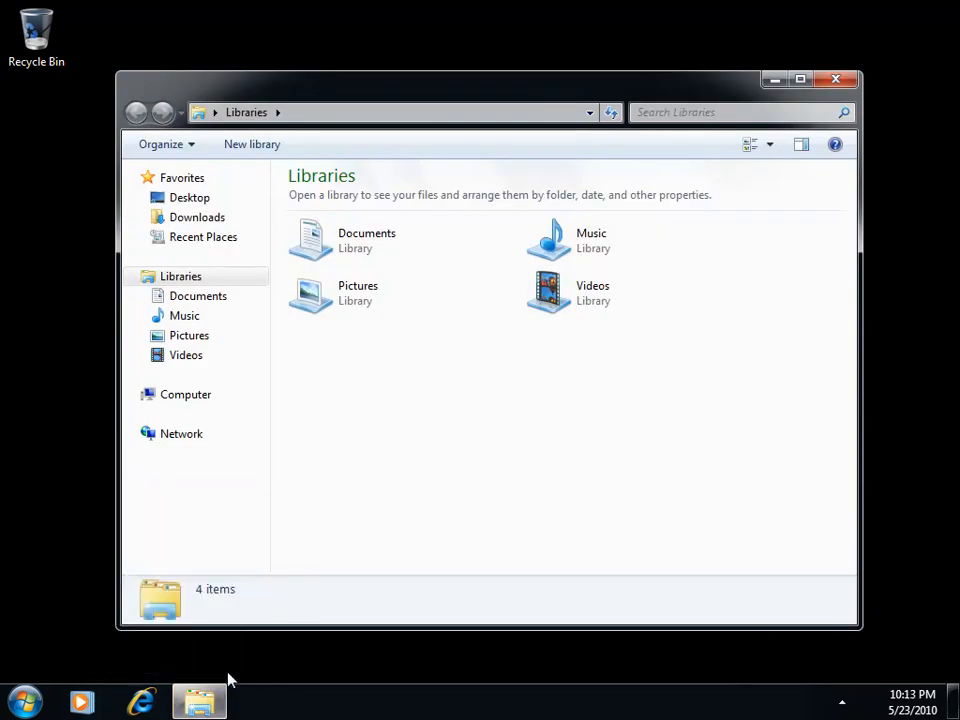
{"action": "mouse_move", "coordinate": [222, 708]}
{"action": "middle_click", "coordinate": [196, 708]}
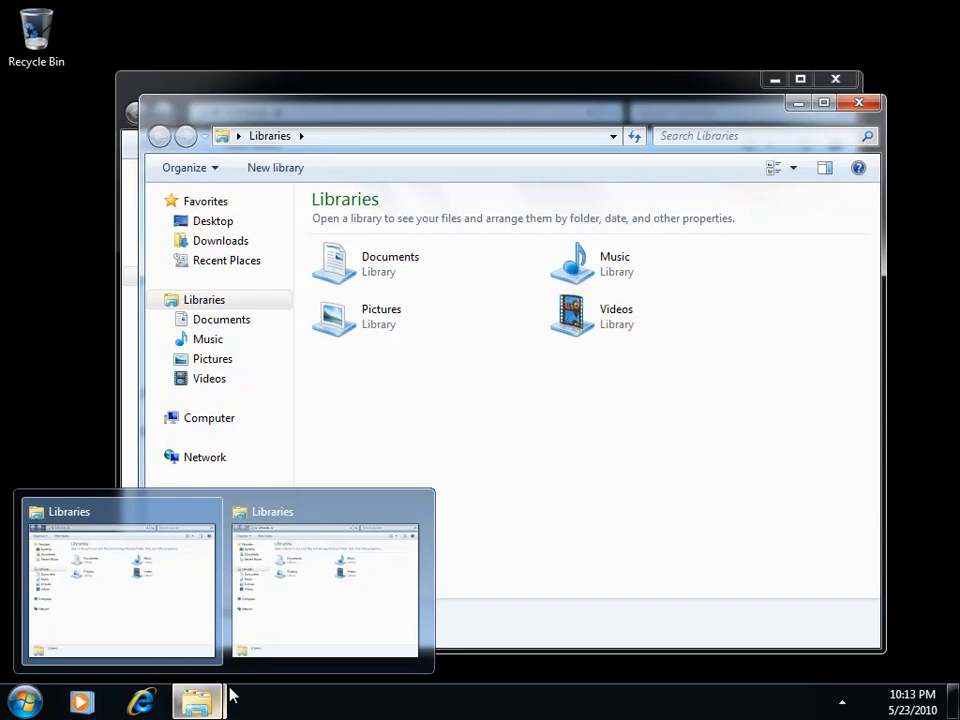
{"action": "mouse_move", "coordinate": [228, 695]}
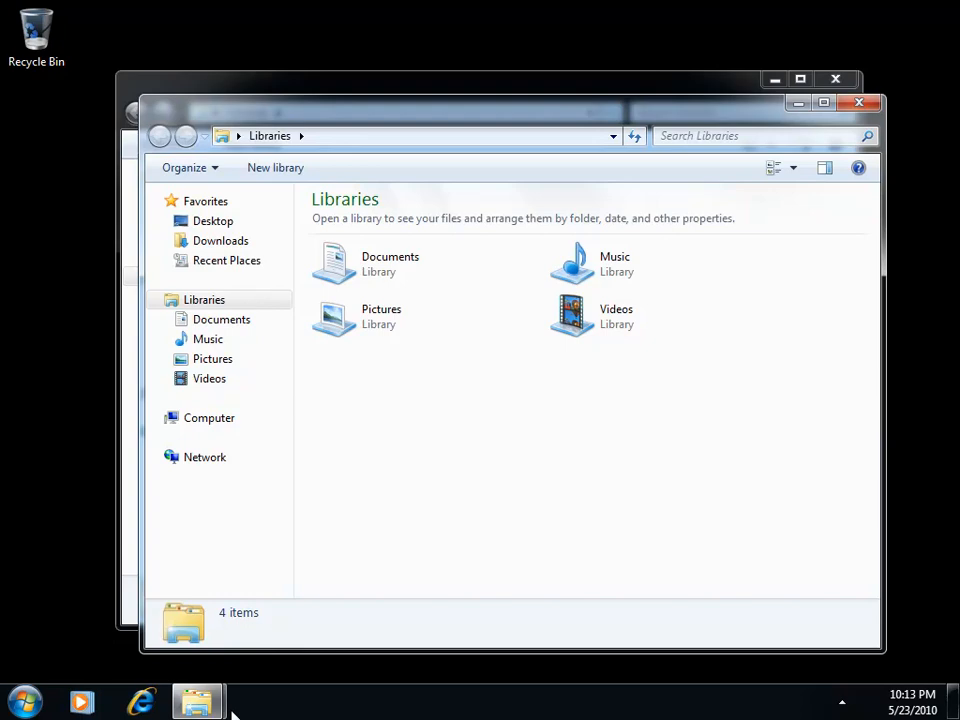
{"action": "middle_click", "coordinate": [206, 708]}
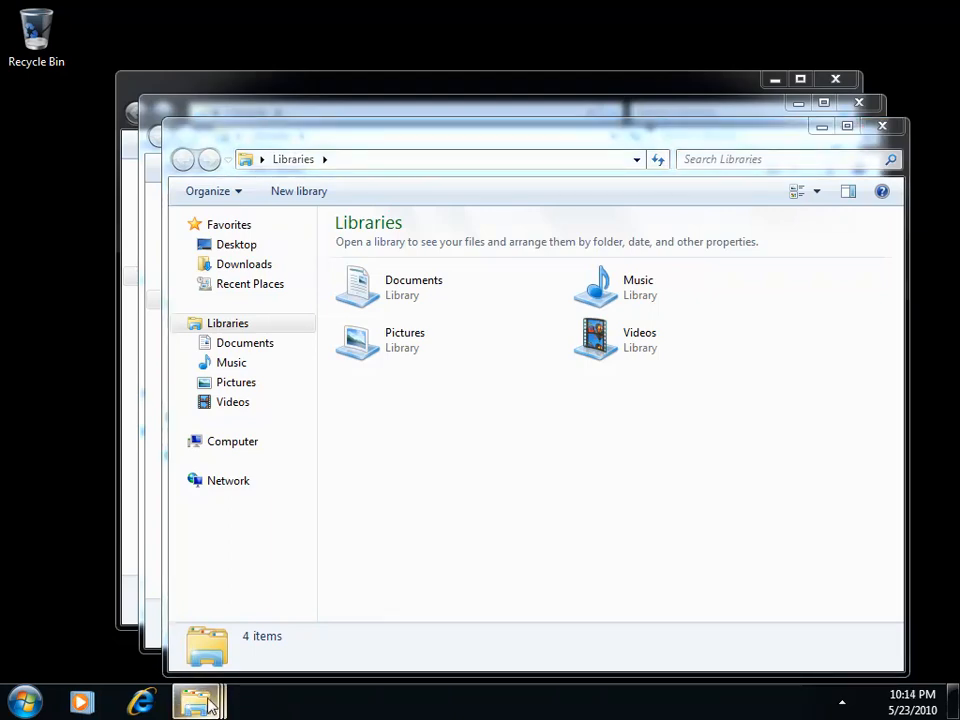
{"action": "middle_click", "coordinate": [208, 705]}
{"action": "middle_click", "coordinate": [193, 703]}
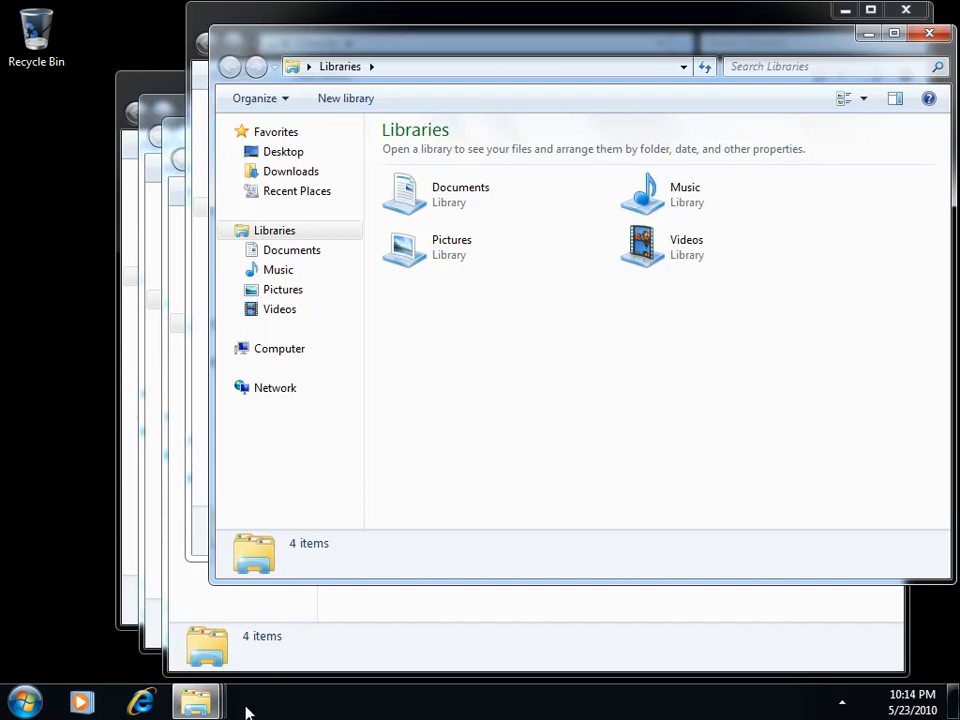
{"action": "mouse_move", "coordinate": [205, 705]}
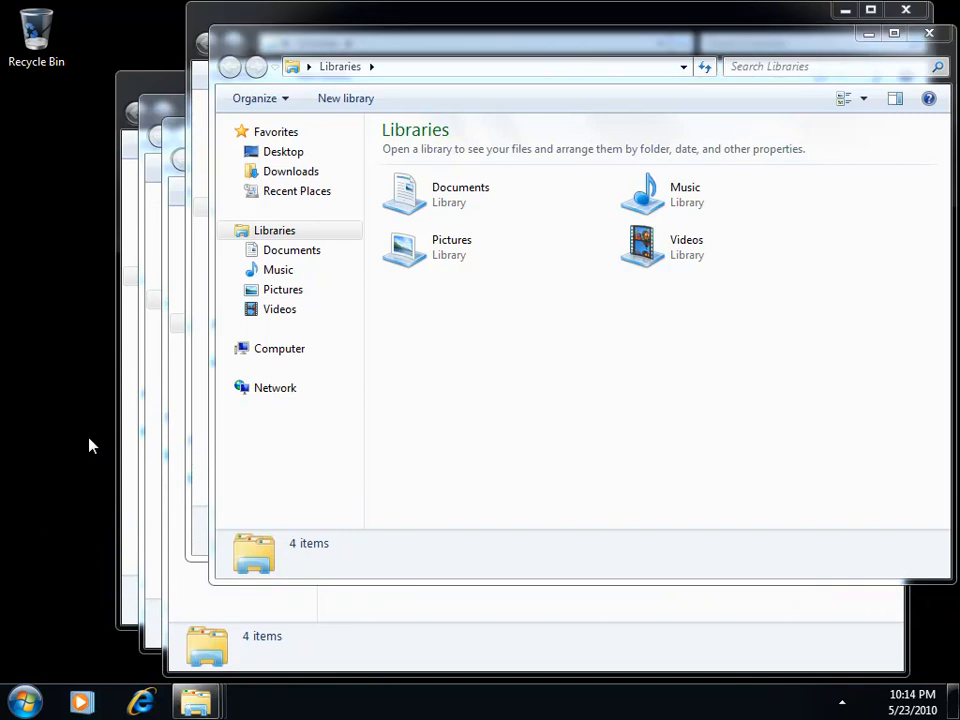
Step: Start Internet Explorer and open three additional browser windows
{"action": "left_click", "coordinate": [145, 703]}
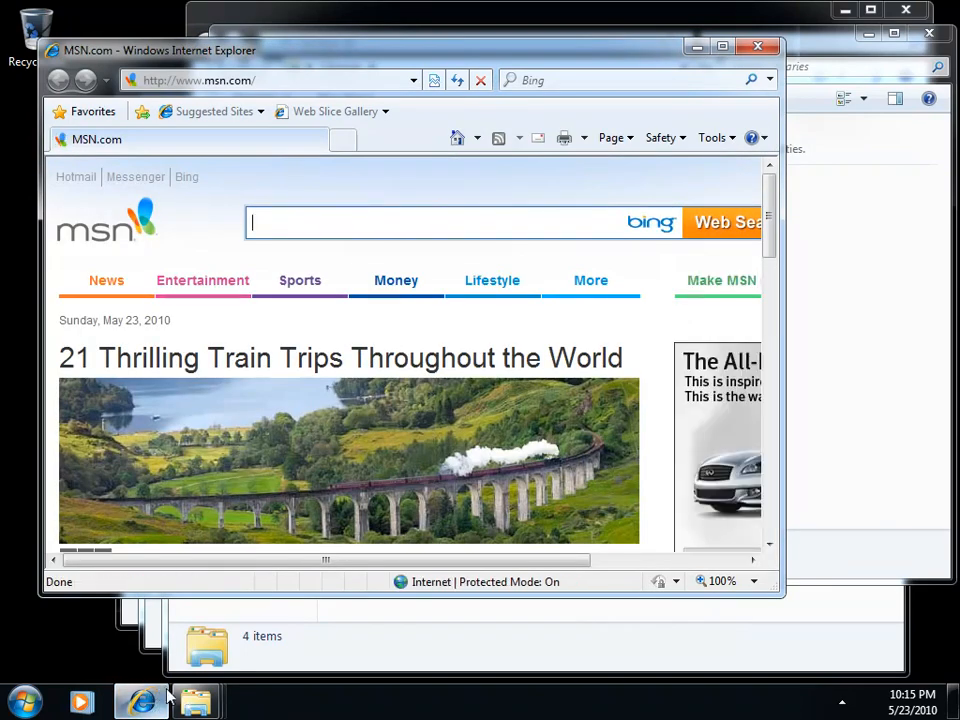
{"action": "mouse_move", "coordinate": [165, 700]}
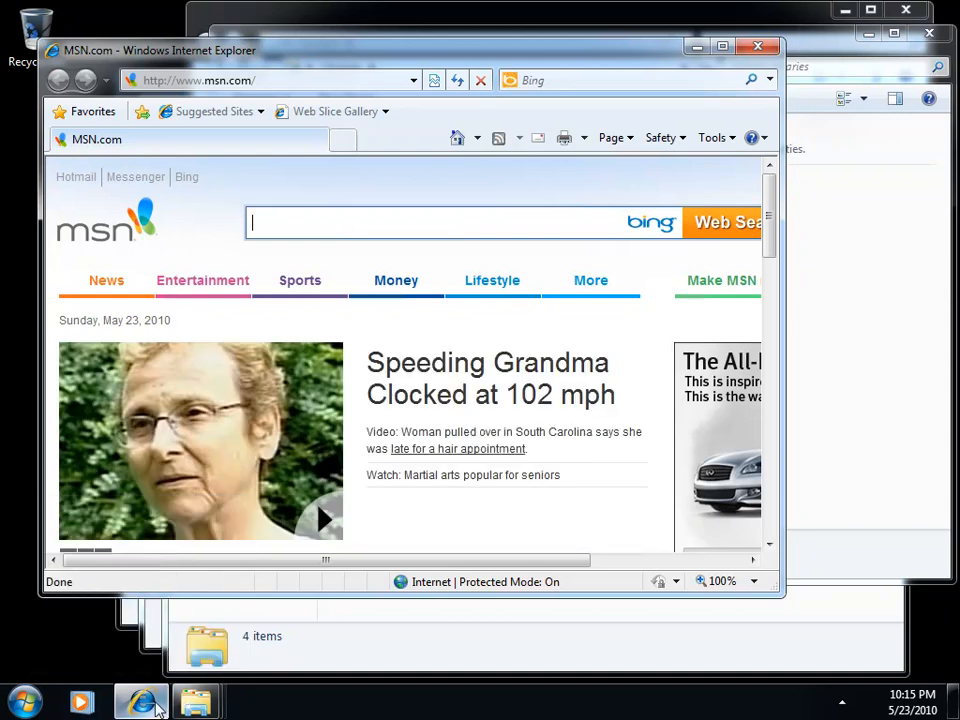
{"action": "middle_click", "coordinate": [156, 708]}
{"action": "middle_click", "coordinate": [156, 708]}
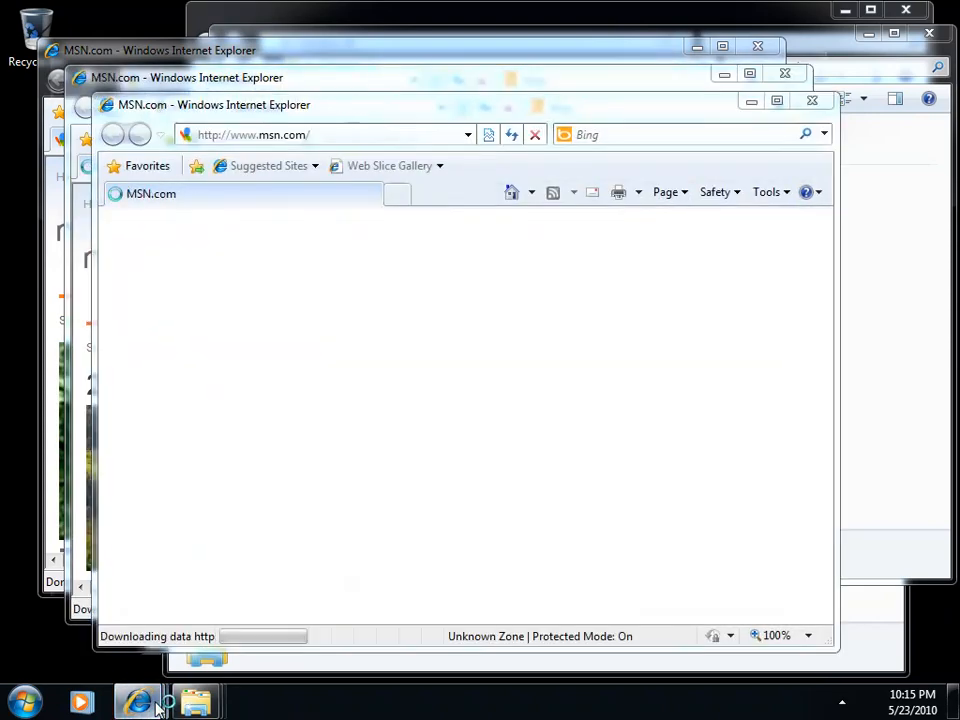
{"action": "middle_click", "coordinate": [156, 708]}
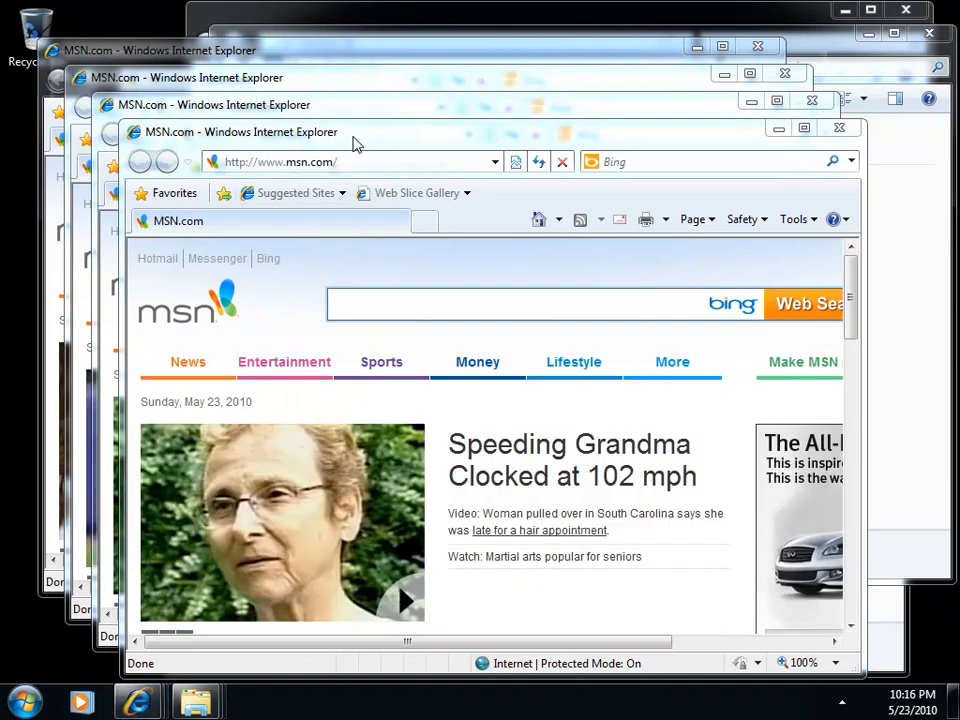
{"action": "left_click", "coordinate": [351, 165]}
{"action": "type", "text": "yh"}
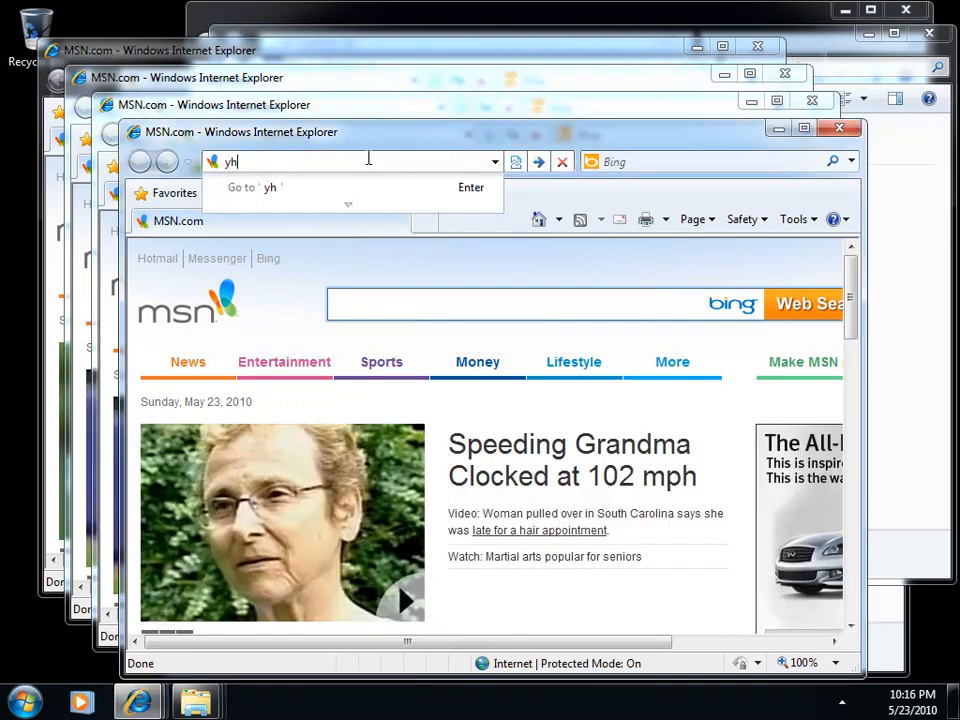
{"action": "key", "text": "BackSpace"}
{"action": "type", "text": "ahoo"}
{"action": "key", "text": "ctrl+Return"}
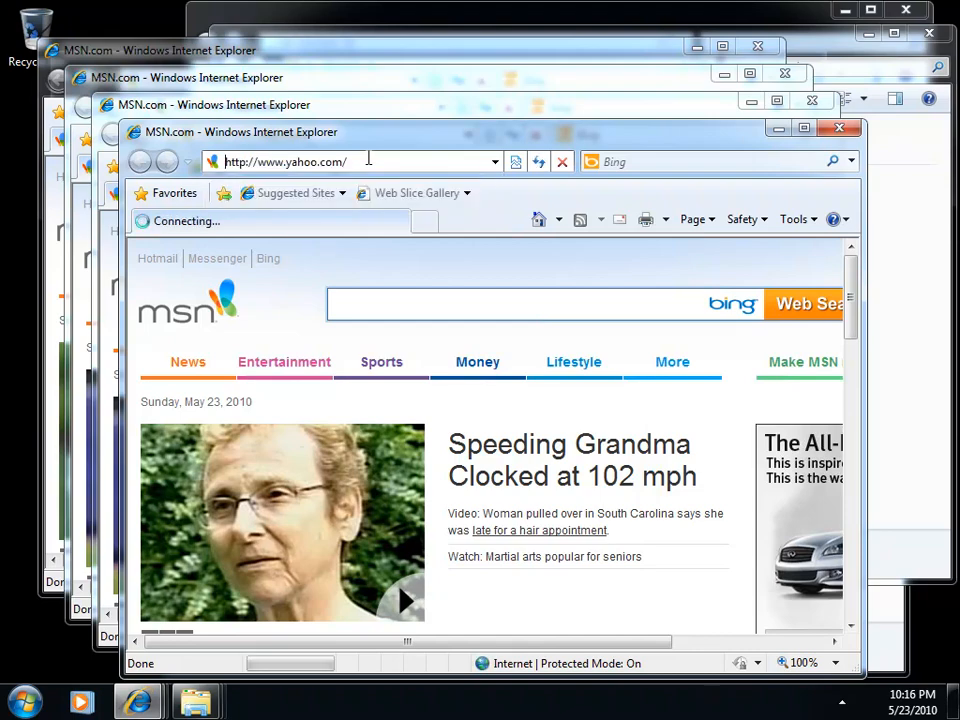
{"action": "left_click", "coordinate": [360, 118]}
{"action": "left_click", "coordinate": [306, 135]}
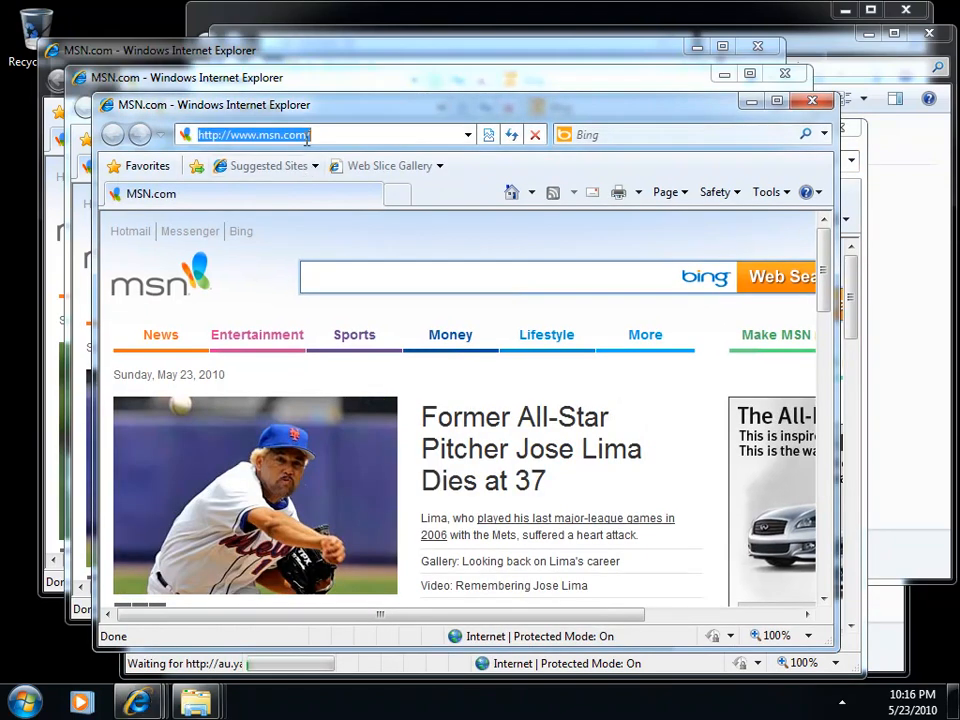
{"action": "type", "text": "google"}
{"action": "key", "text": "ctrl+Return"}
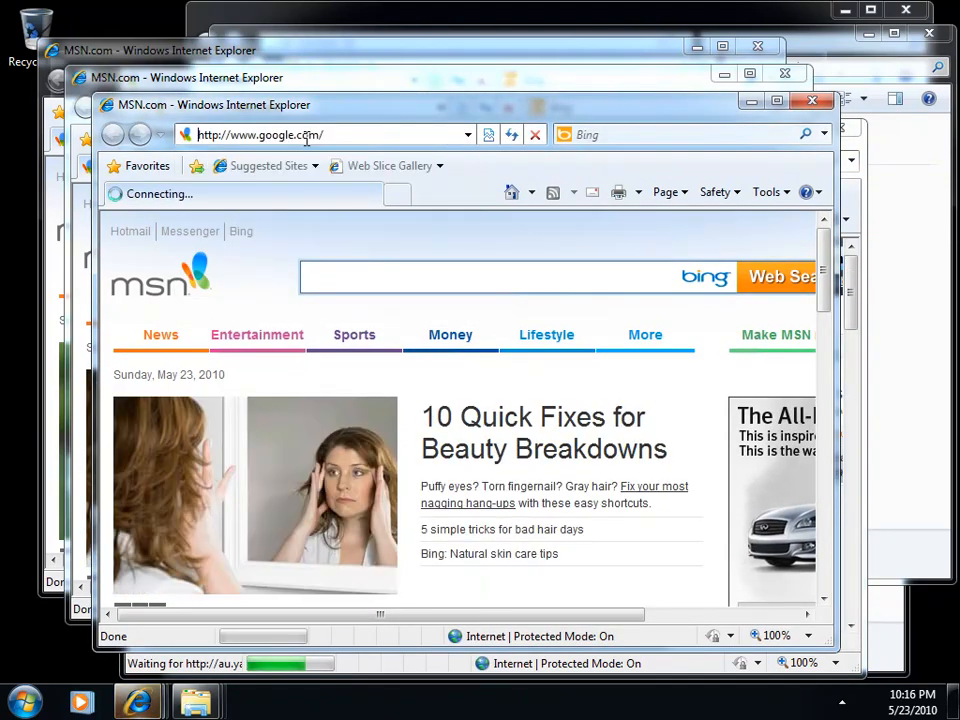
{"action": "left_click", "coordinate": [352, 86]}
{"action": "left_click", "coordinate": [300, 107]}
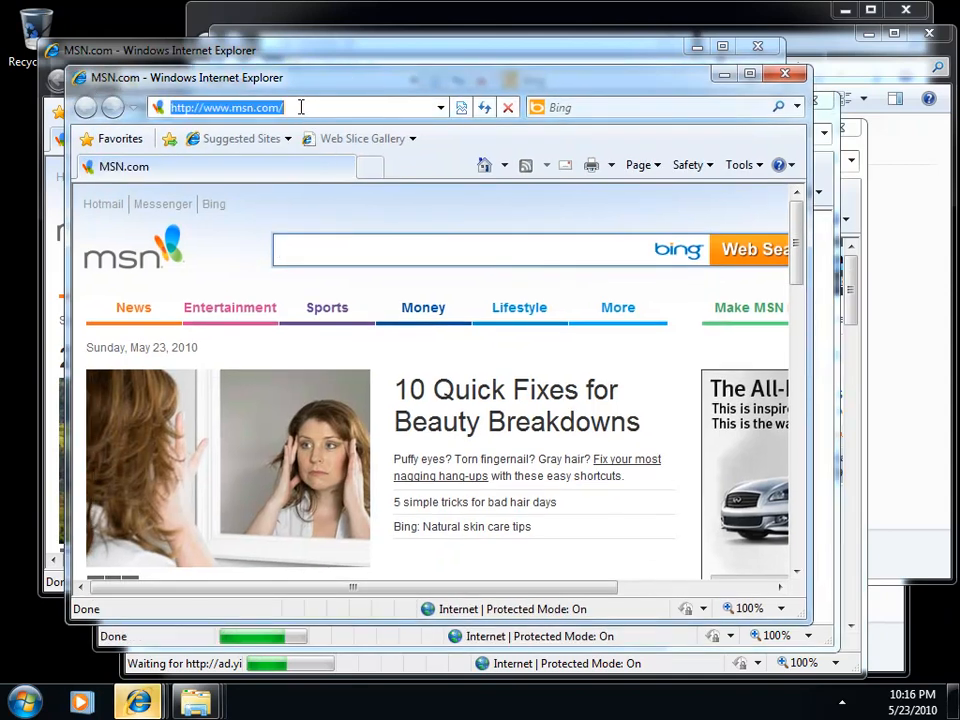
{"action": "type", "text": "bing"}
{"action": "key", "text": "BackSpace"}
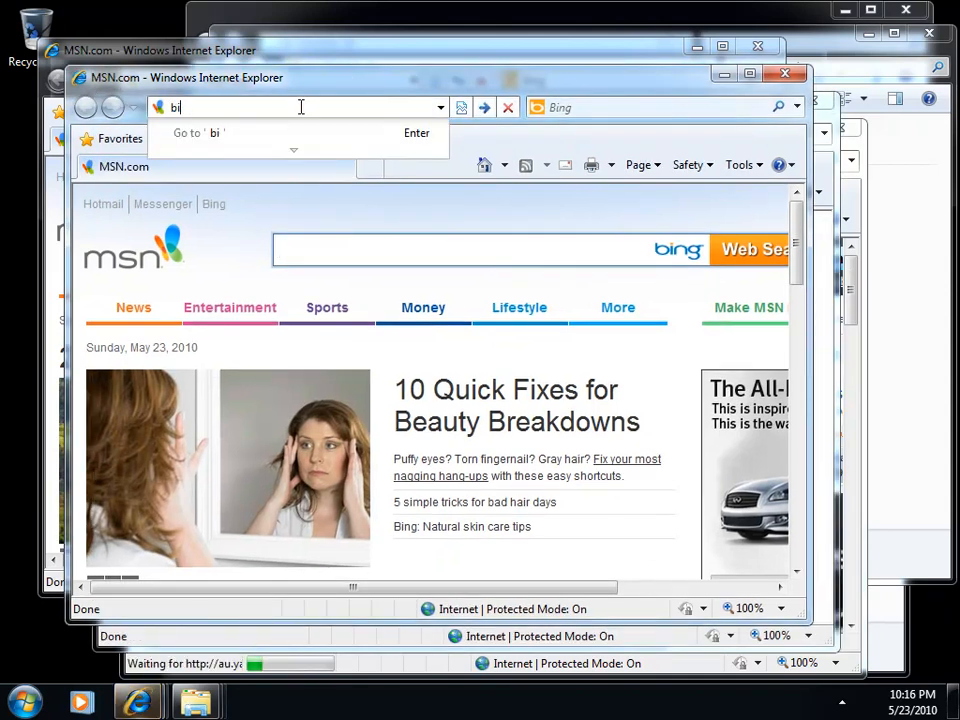
{"action": "type", "text": "ng"}
{"action": "key", "text": "ctrl+Return"}
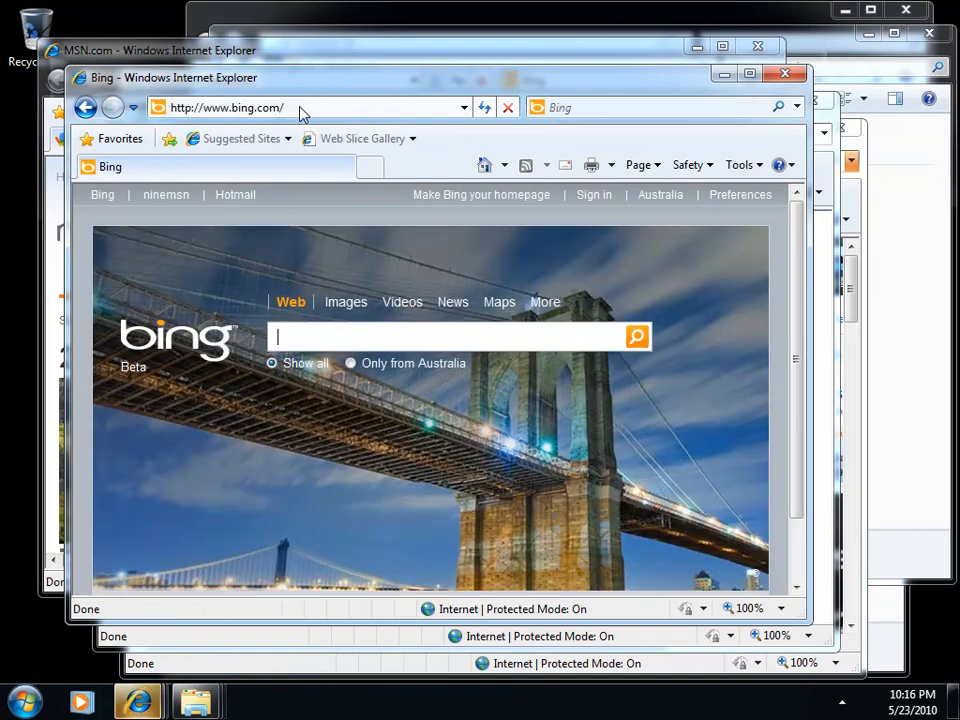
{"action": "left_click", "coordinate": [428, 52]}
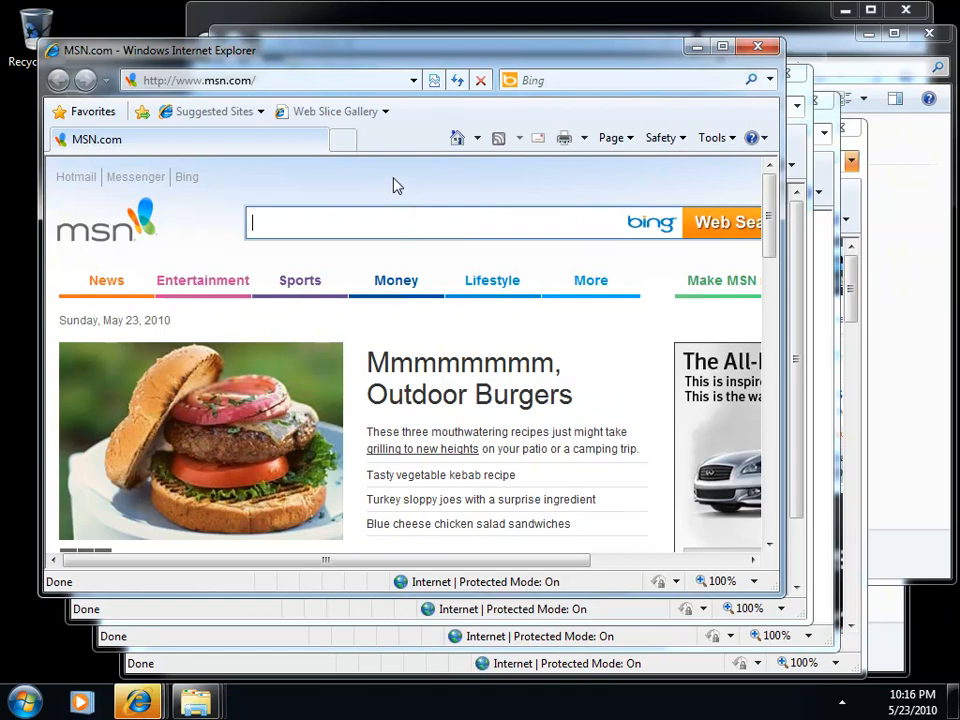
Step: Preview the four open Internet Explorer windows from the taskbar and switch to the Yahoo!7 window
{"action": "left_click", "coordinate": [140, 703]}
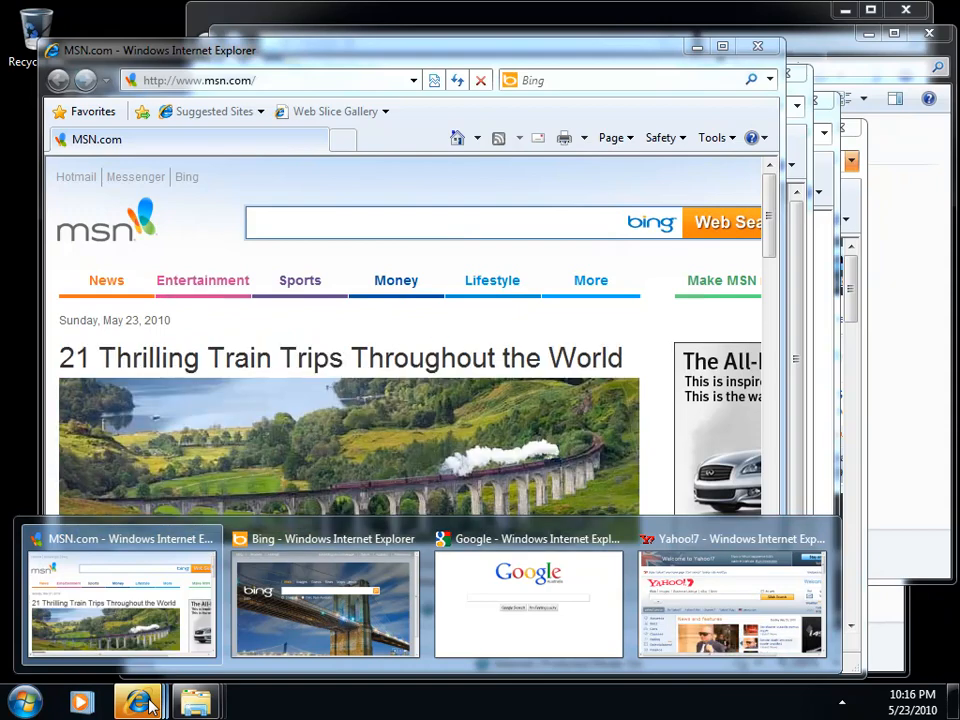
{"action": "mouse_move", "coordinate": [148, 625]}
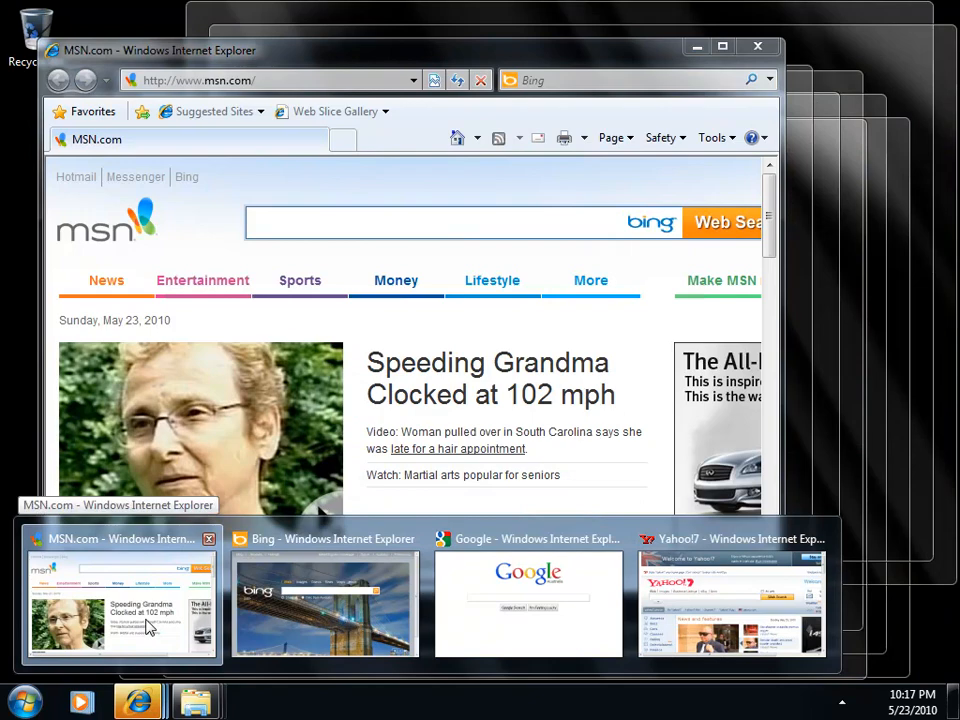
{"action": "mouse_move", "coordinate": [306, 619]}
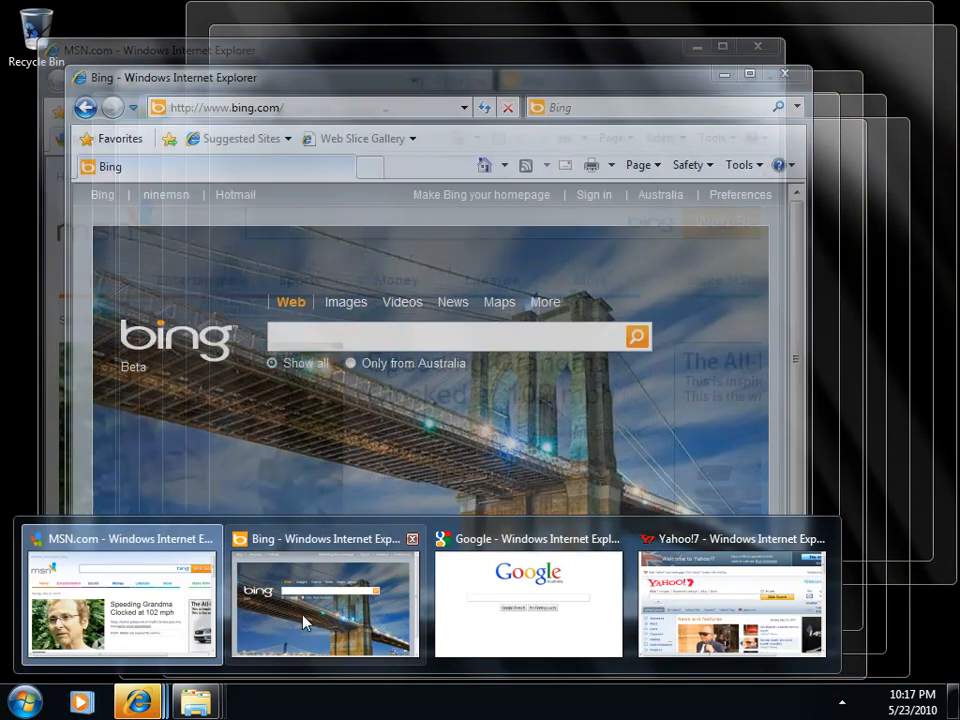
{"action": "mouse_move", "coordinate": [514, 615]}
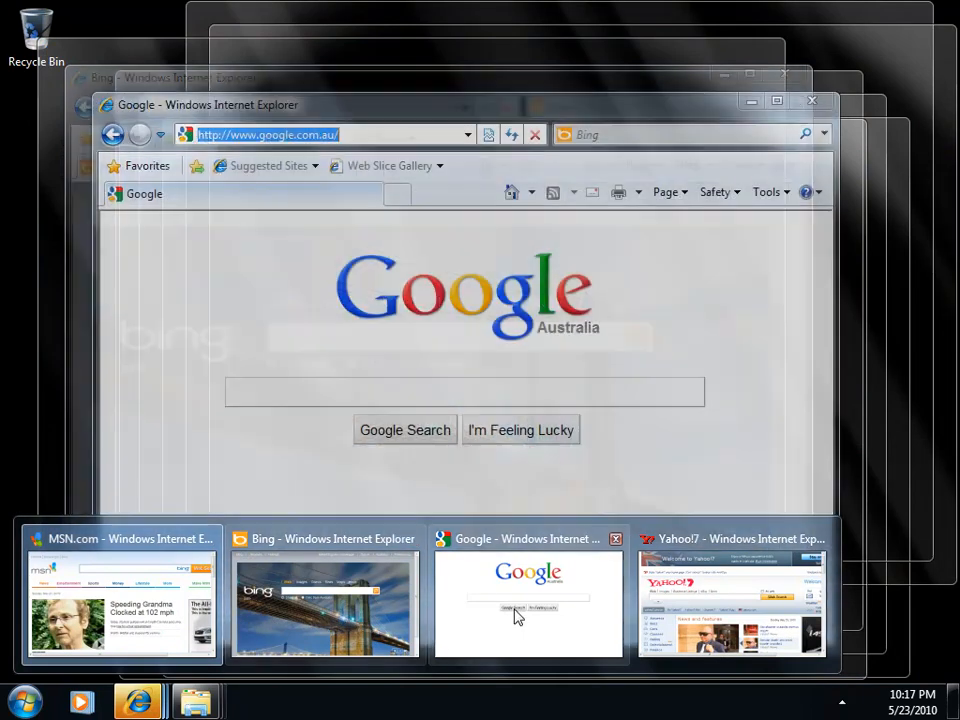
{"action": "mouse_move", "coordinate": [722, 614]}
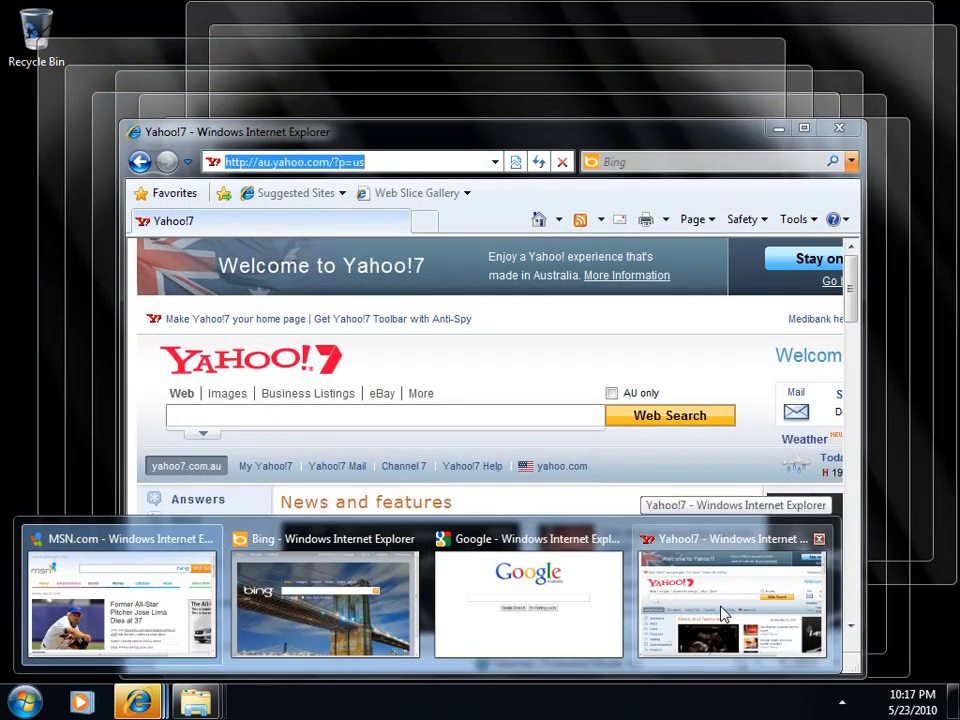
{"action": "left_click", "coordinate": [722, 614]}
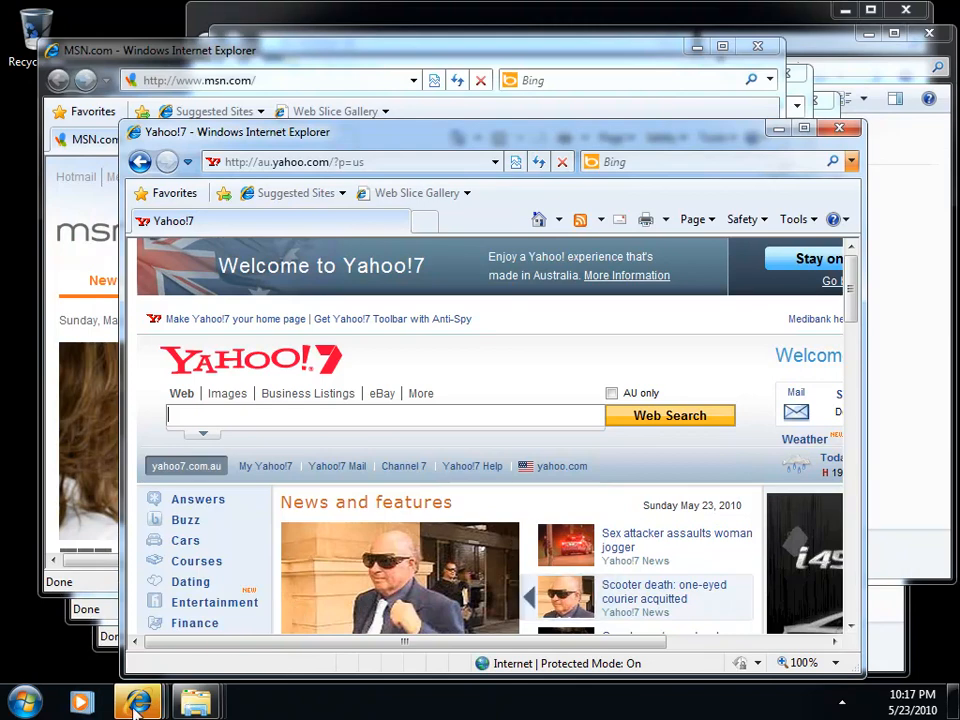
Step: Peek at the desktop behind the open windows and minimize them all to show it
{"action": "mouse_move", "coordinate": [137, 705]}
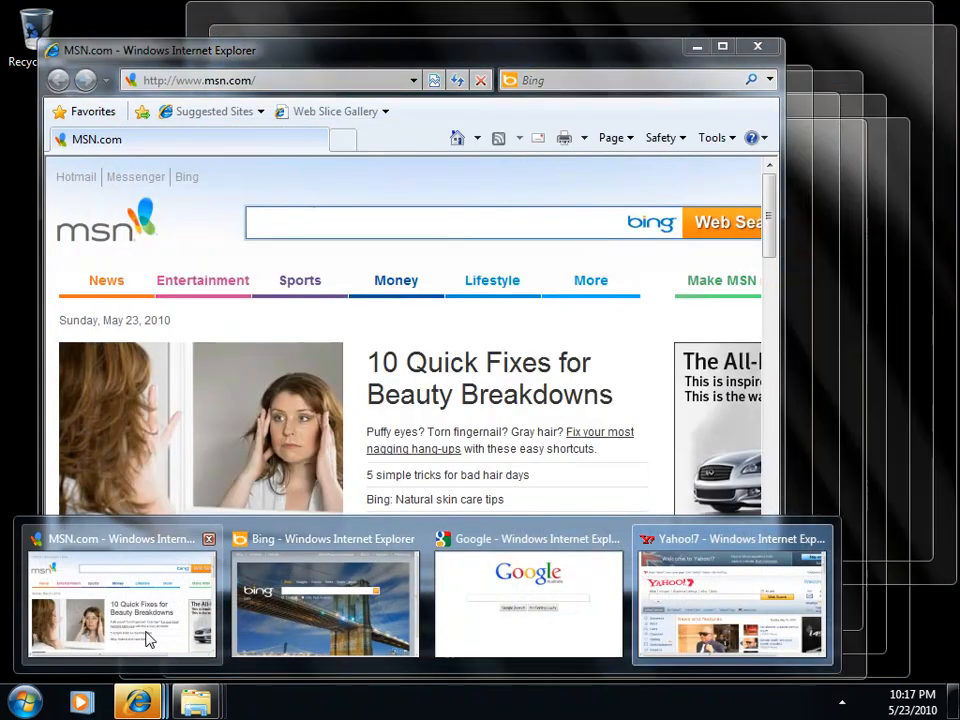
{"action": "mouse_move", "coordinate": [335, 630]}
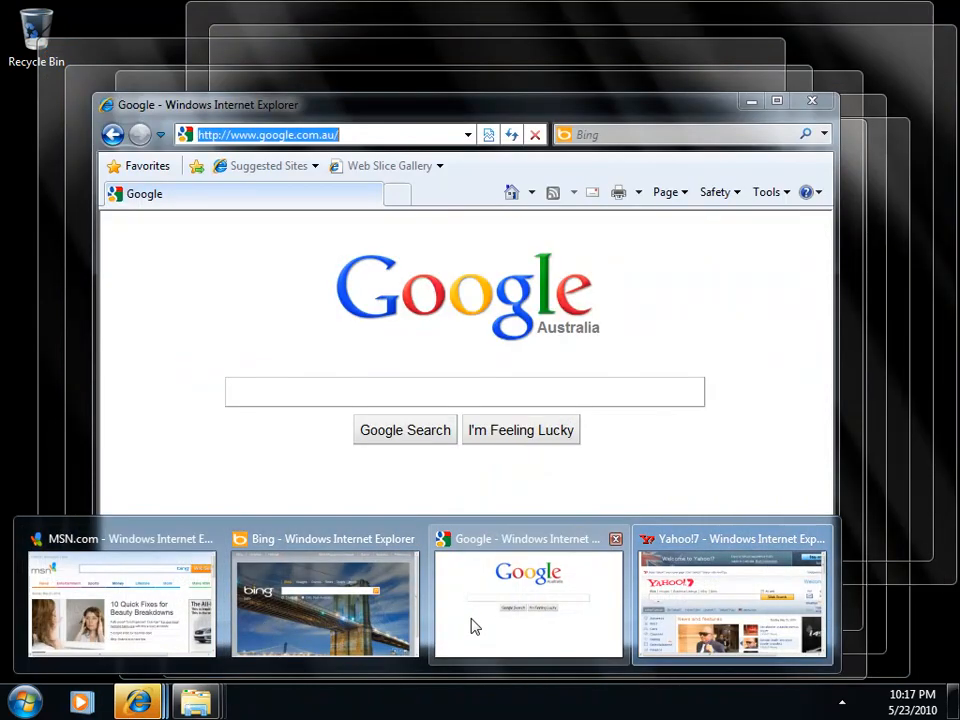
{"action": "mouse_move", "coordinate": [690, 618]}
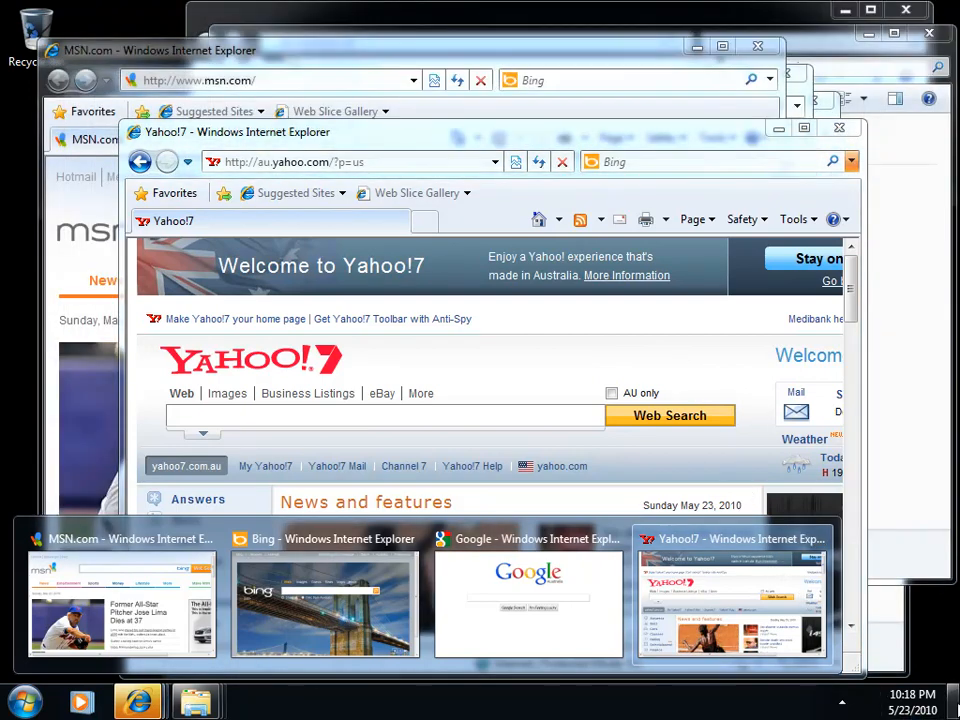
{"action": "mouse_move", "coordinate": [955, 700]}
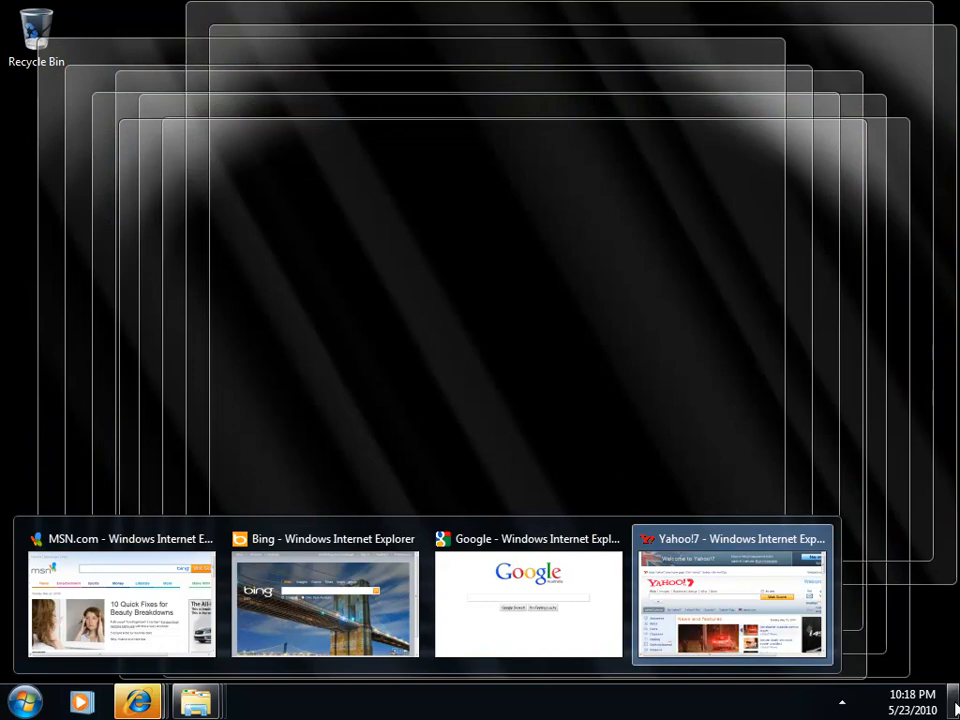
{"action": "left_click", "coordinate": [955, 708]}
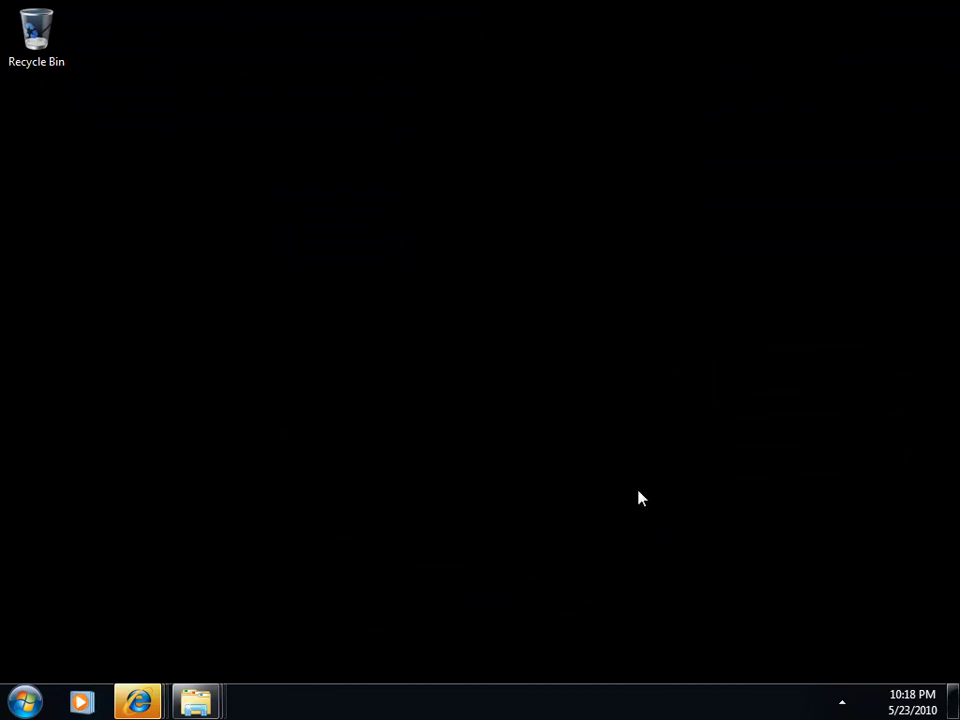
Step: Open Calculator, view its taskbar thumbnail, and close the program
{"action": "left_click", "coordinate": [25, 702]}
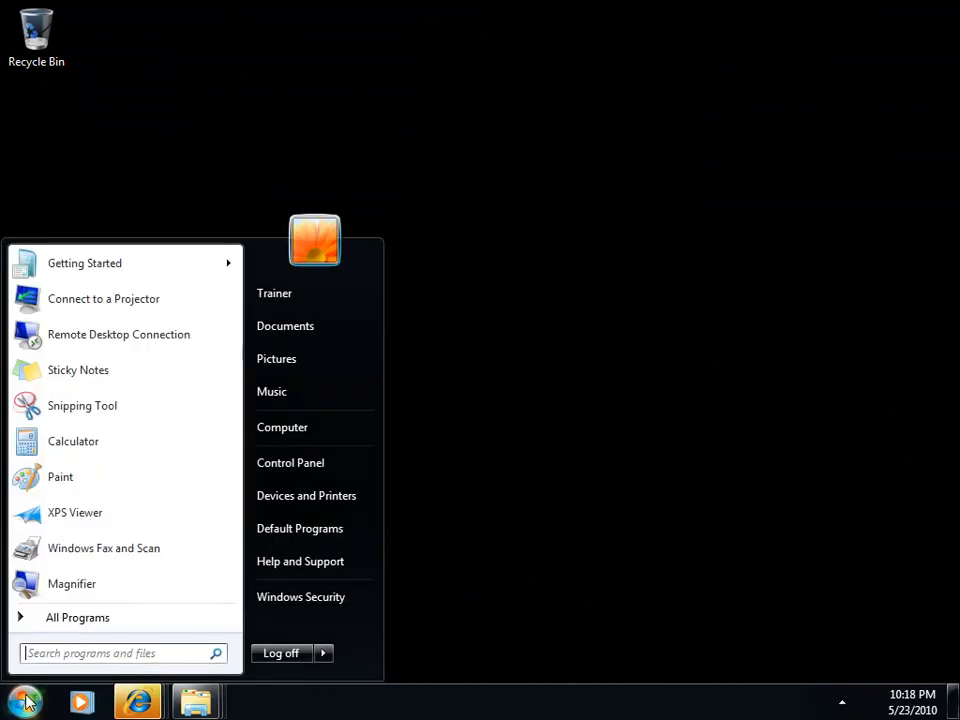
{"action": "left_click", "coordinate": [74, 447]}
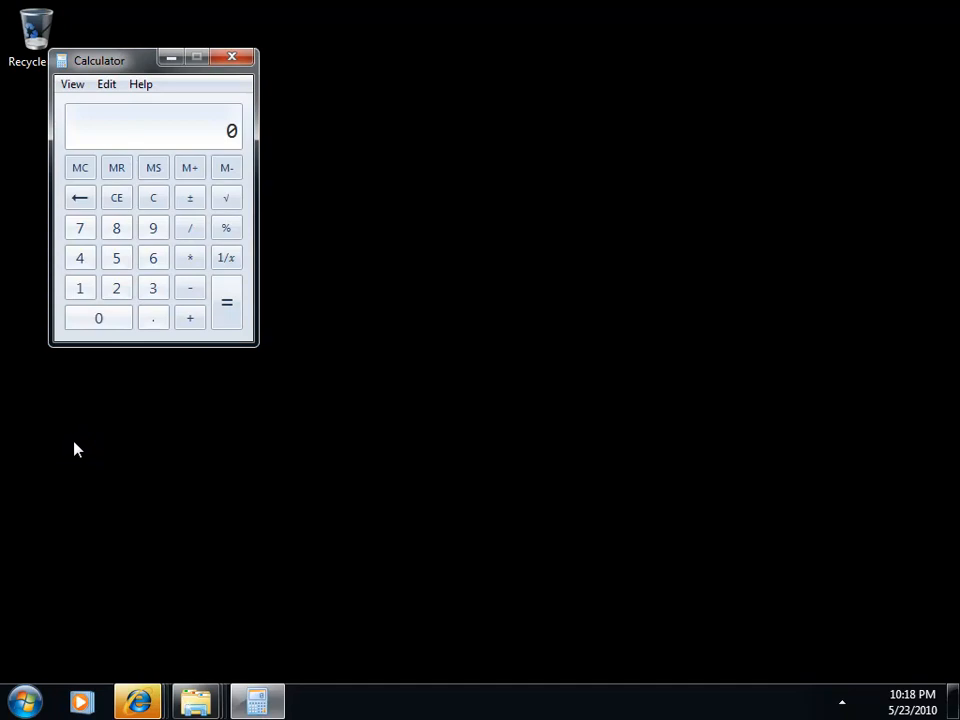
{"action": "mouse_move", "coordinate": [258, 706]}
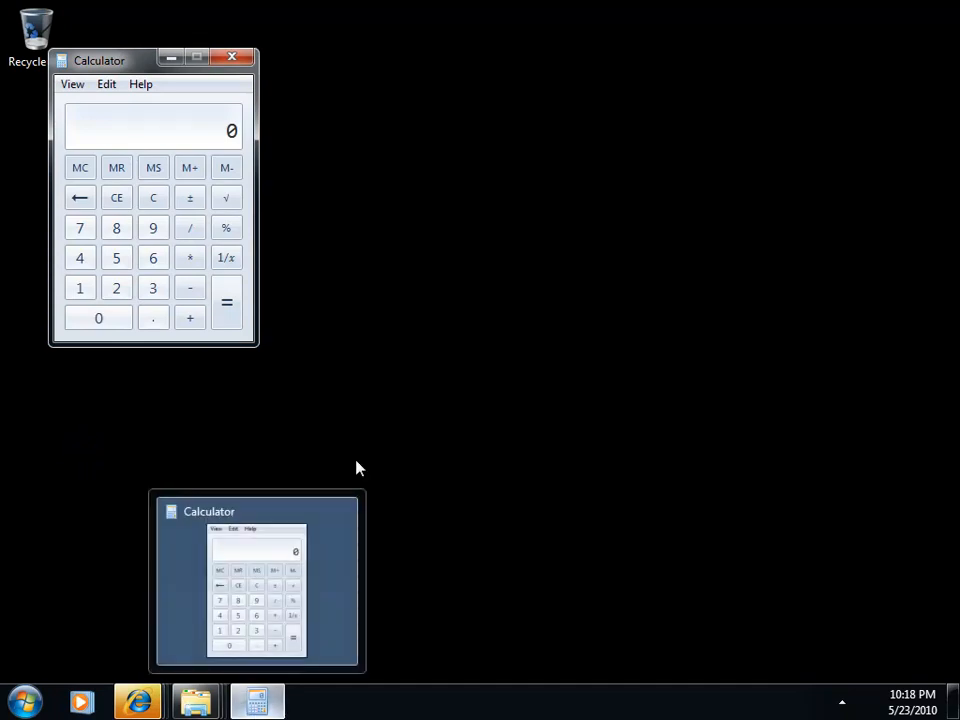
{"action": "left_click", "coordinate": [233, 58]}
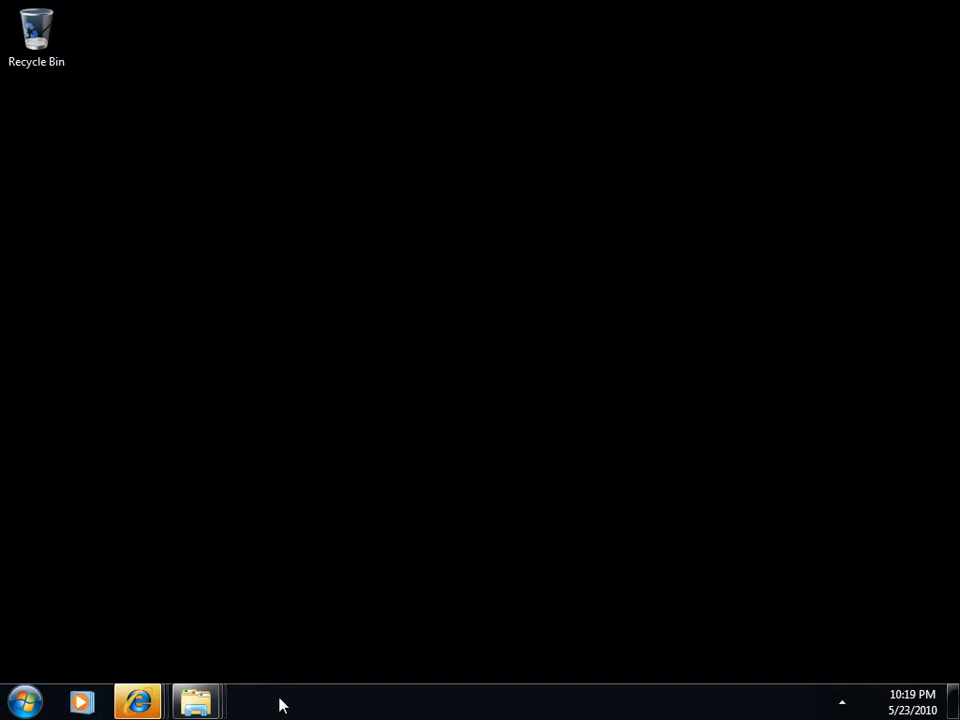
Step: Pin Calculator to the taskbar
{"action": "left_click", "coordinate": [20, 705]}
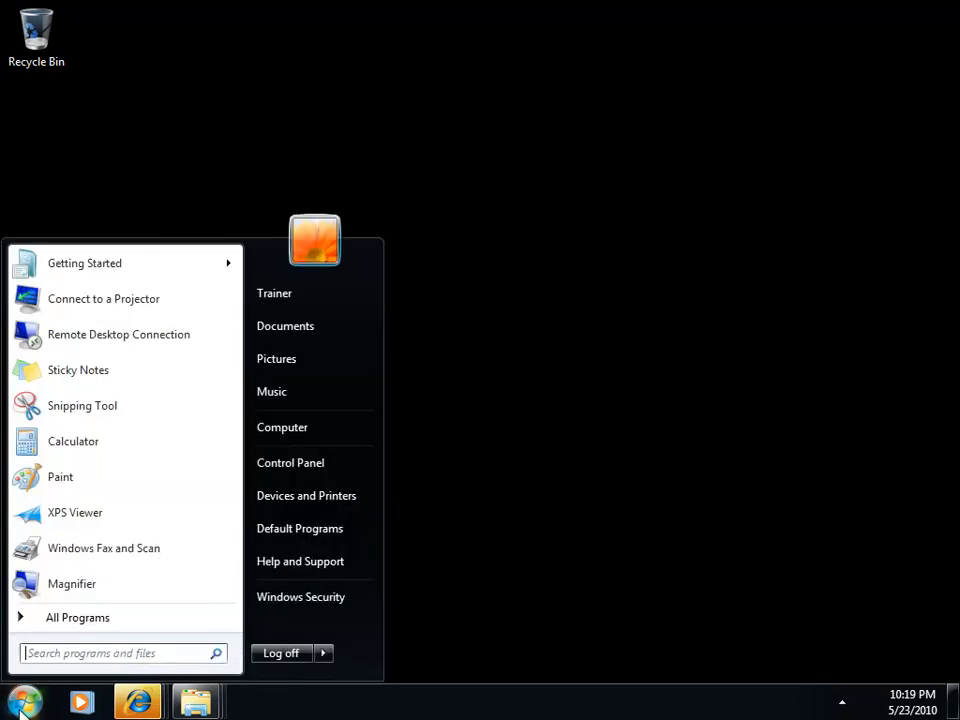
{"action": "right_click", "coordinate": [88, 445]}
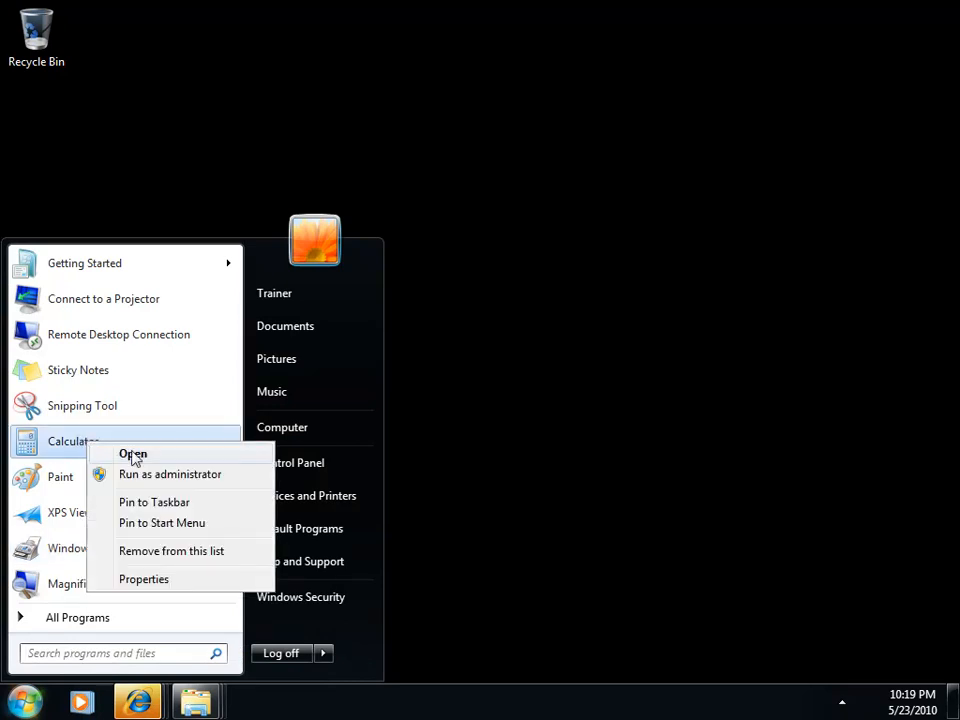
{"action": "left_click", "coordinate": [197, 503]}
{"action": "left_click", "coordinate": [417, 572]}
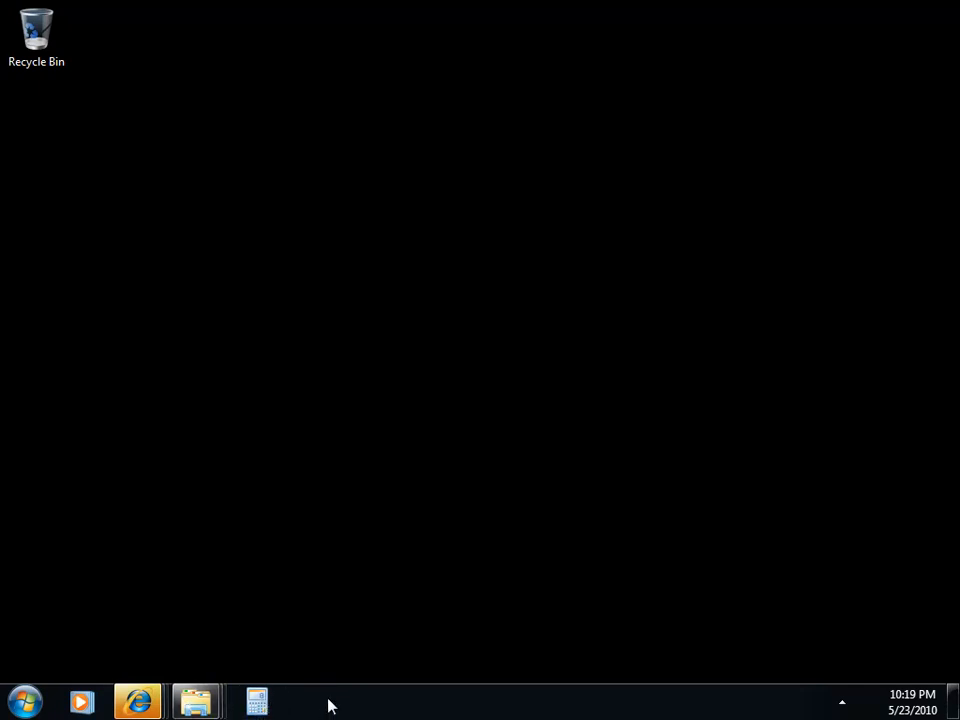
Step: Pin Paint, Sticky Notes and Snipping Tool to the taskbar
{"action": "left_click", "coordinate": [38, 703]}
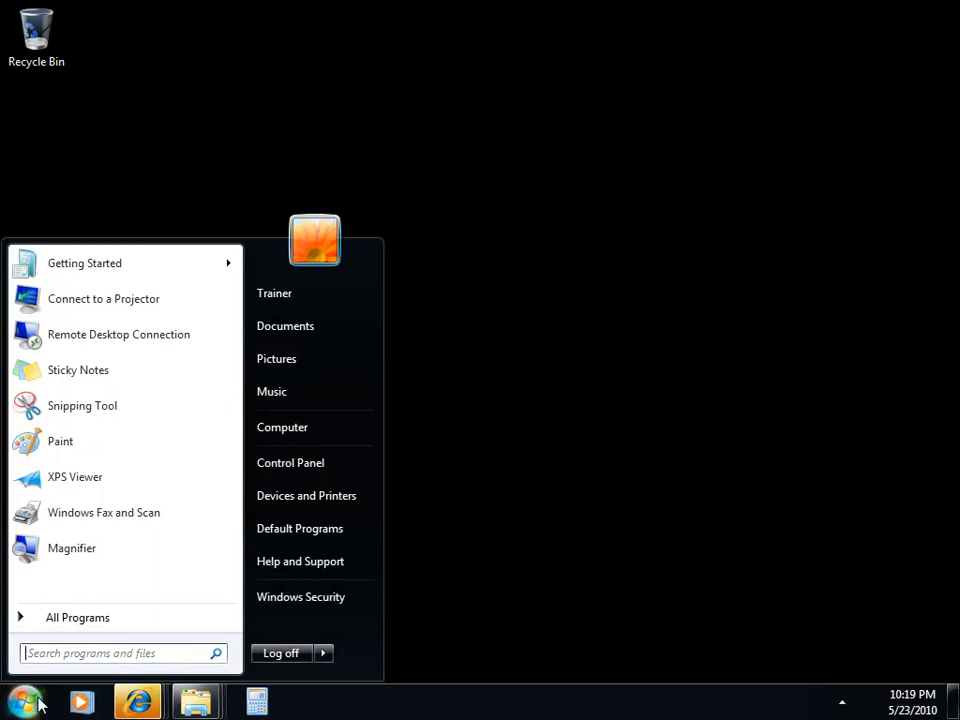
{"action": "right_click", "coordinate": [84, 449]}
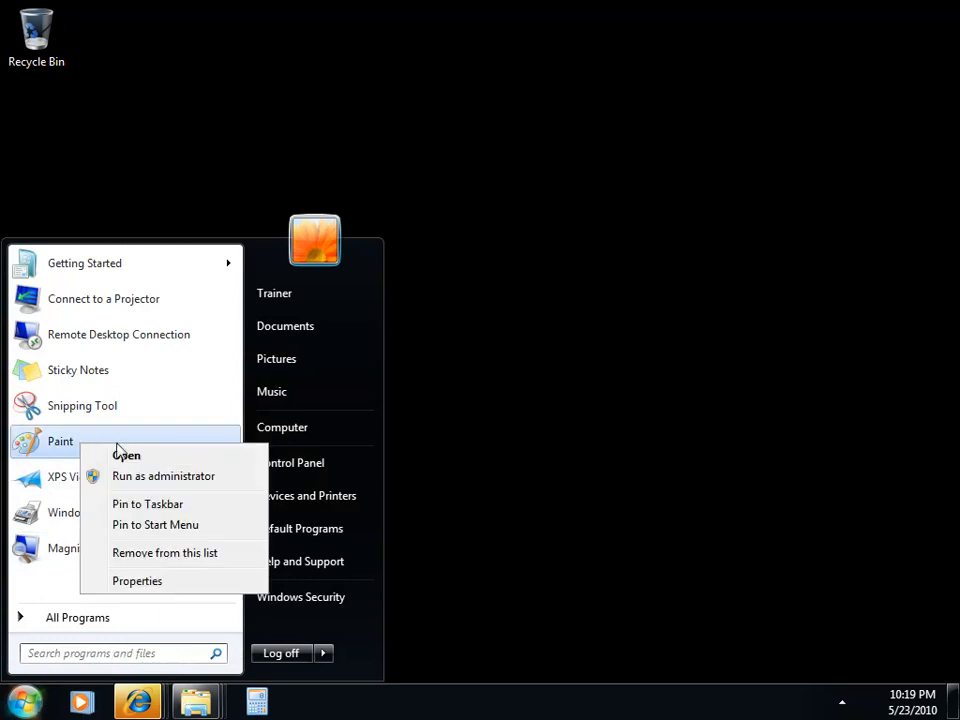
{"action": "left_click", "coordinate": [190, 506]}
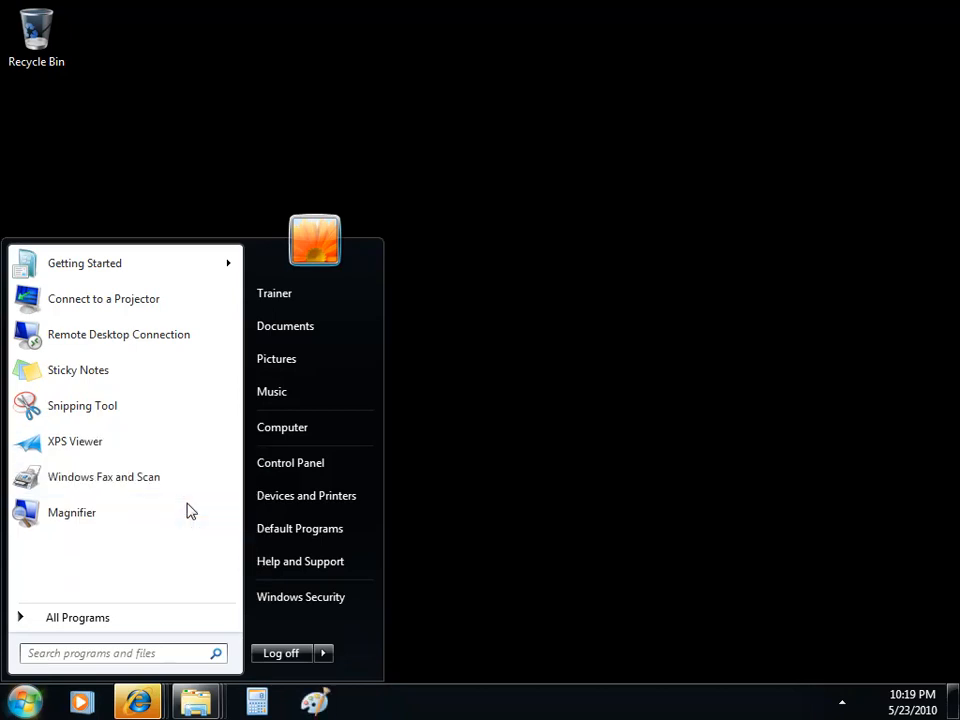
{"action": "right_click", "coordinate": [84, 372]}
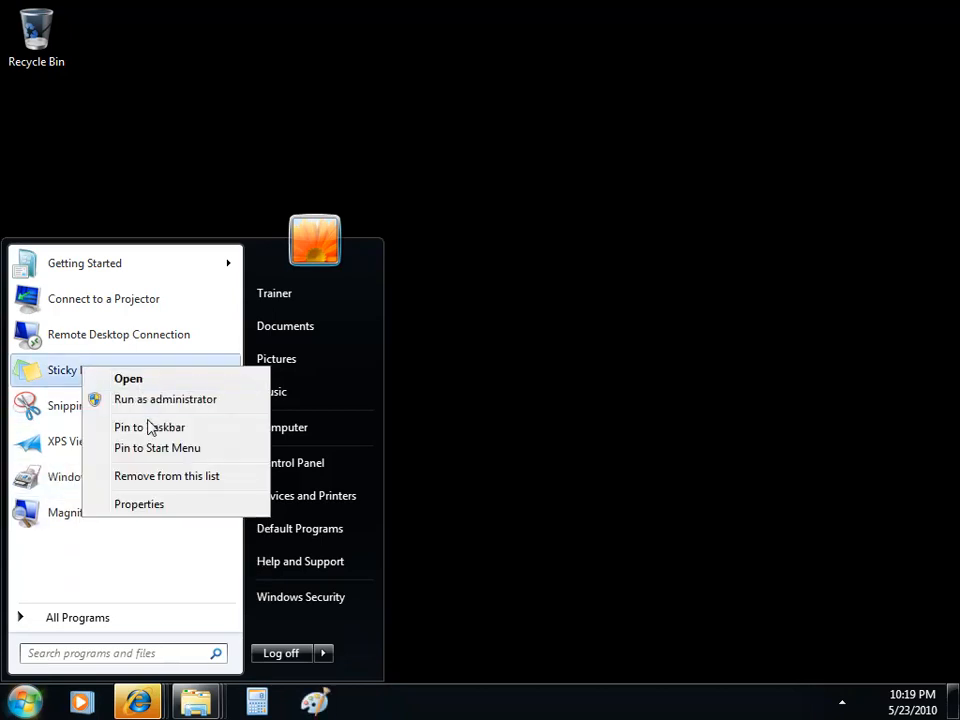
{"action": "left_click", "coordinate": [184, 437]}
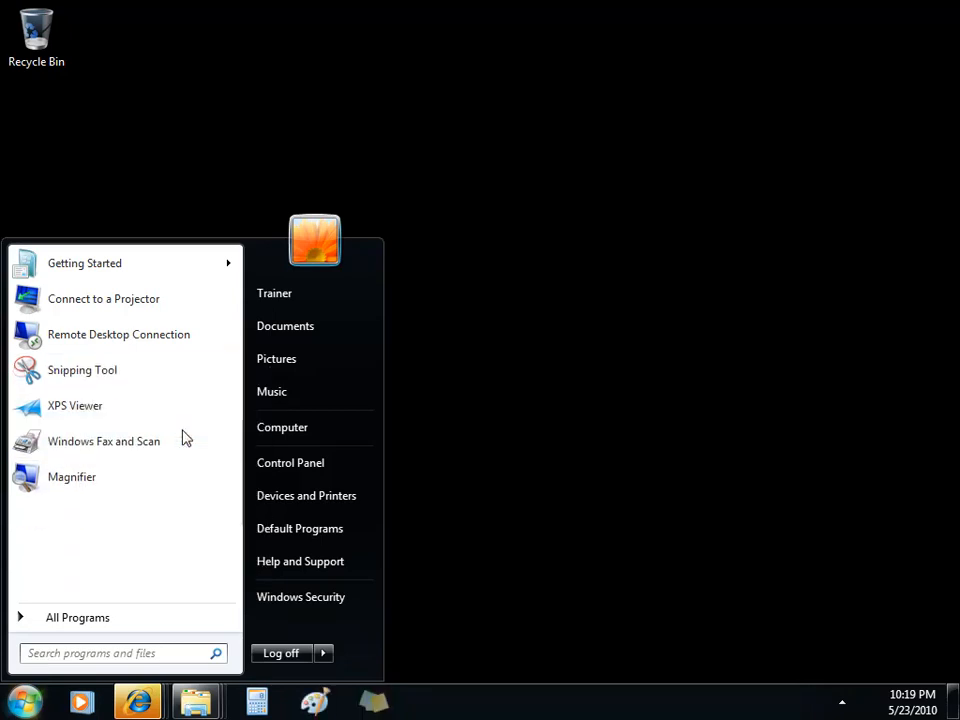
{"action": "right_click", "coordinate": [75, 371]}
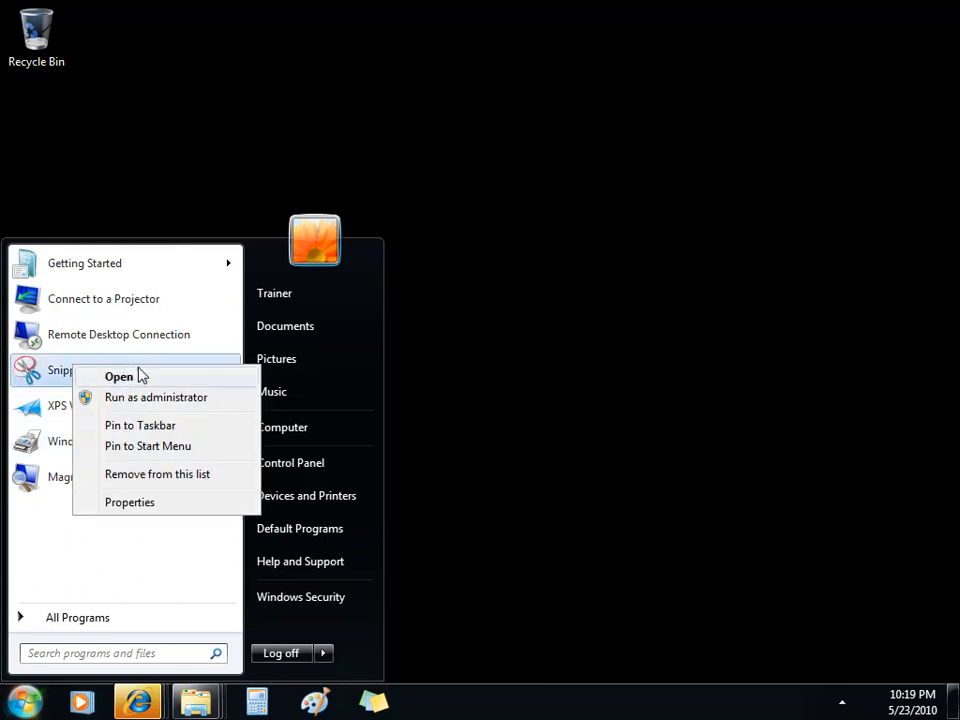
{"action": "left_click", "coordinate": [181, 427]}
{"action": "left_click", "coordinate": [460, 528]}
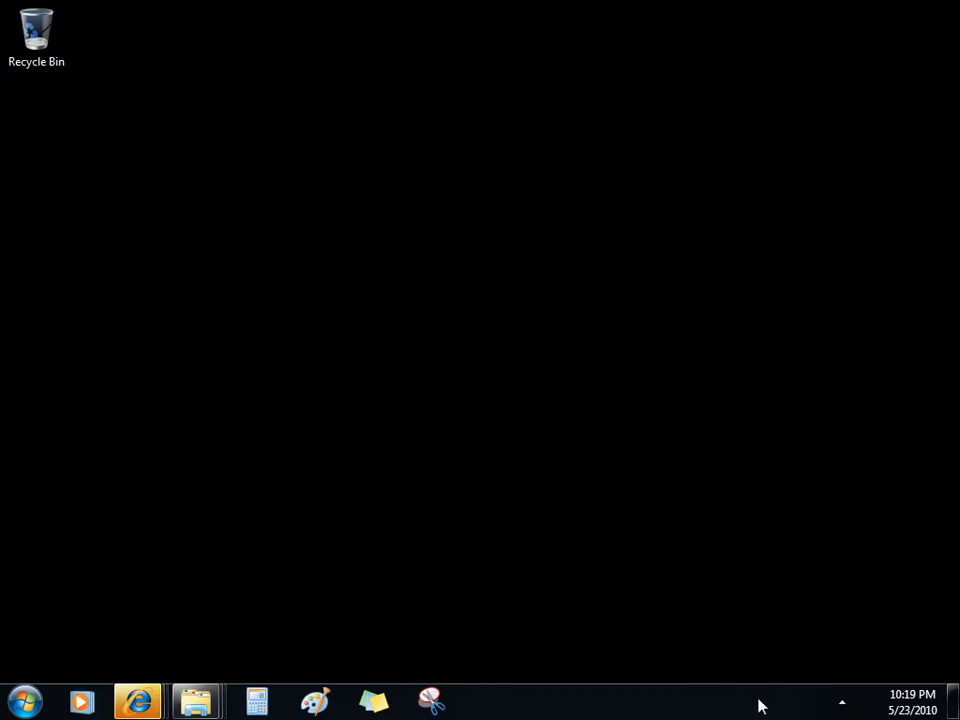
Step: Apply small icons to the taskbar in its properties, and restore the regular icon size
{"action": "right_click", "coordinate": [685, 700]}
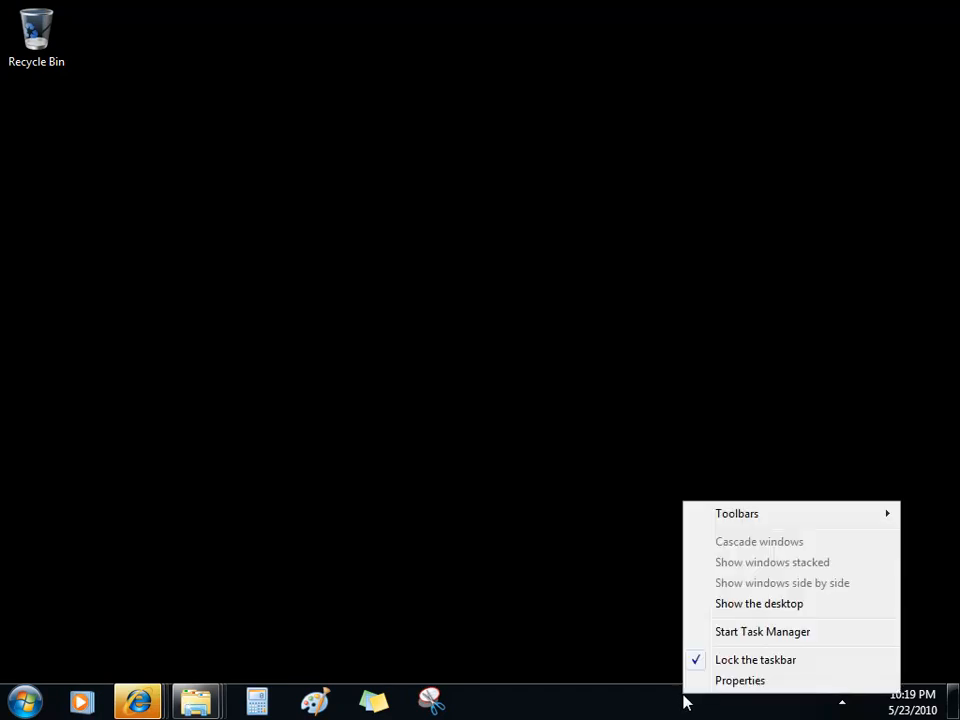
{"action": "left_click", "coordinate": [744, 681]}
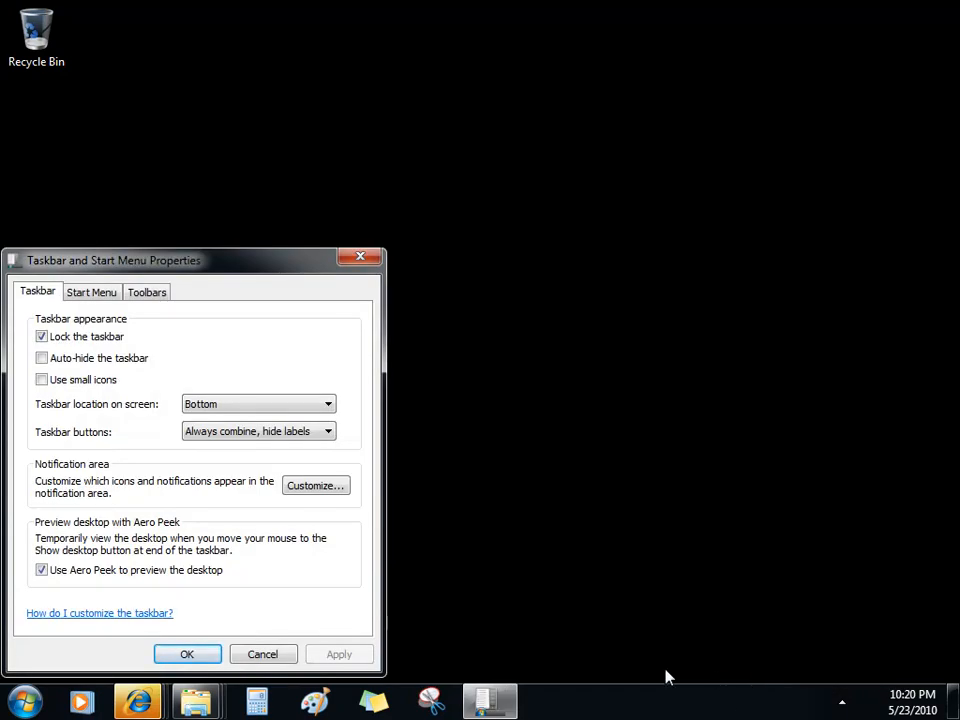
{"action": "left_click", "coordinate": [60, 384]}
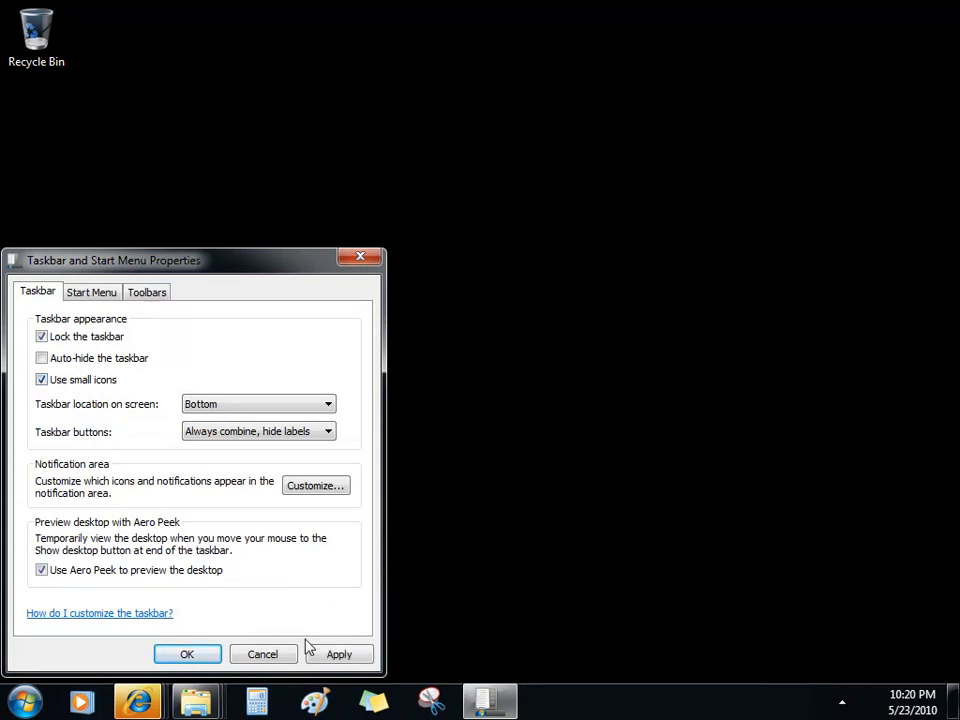
{"action": "left_click", "coordinate": [347, 656]}
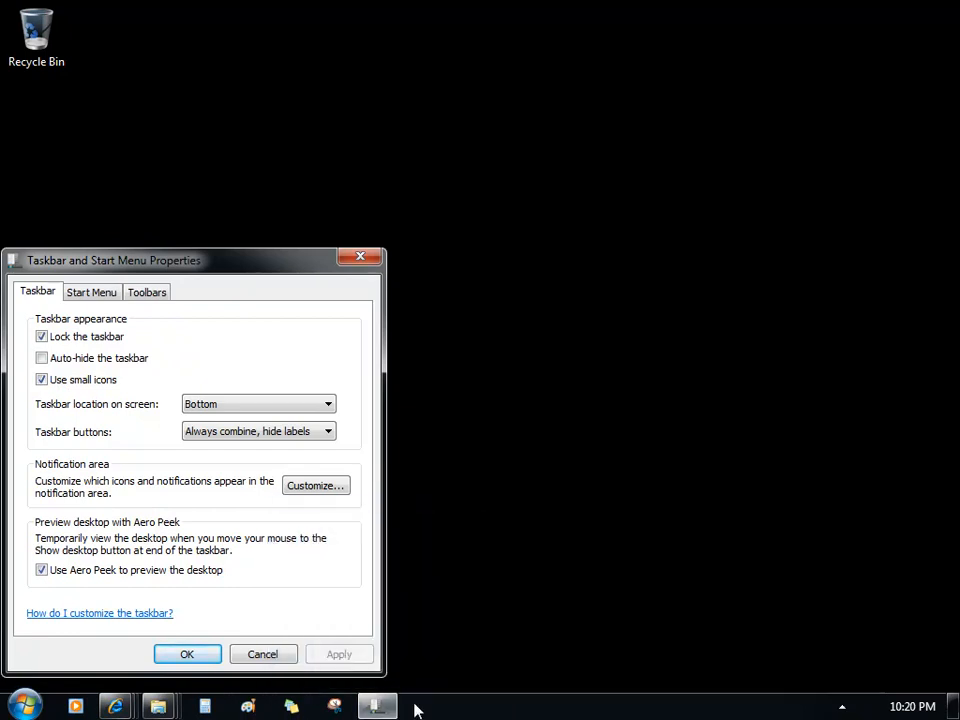
{"action": "left_click", "coordinate": [72, 381]}
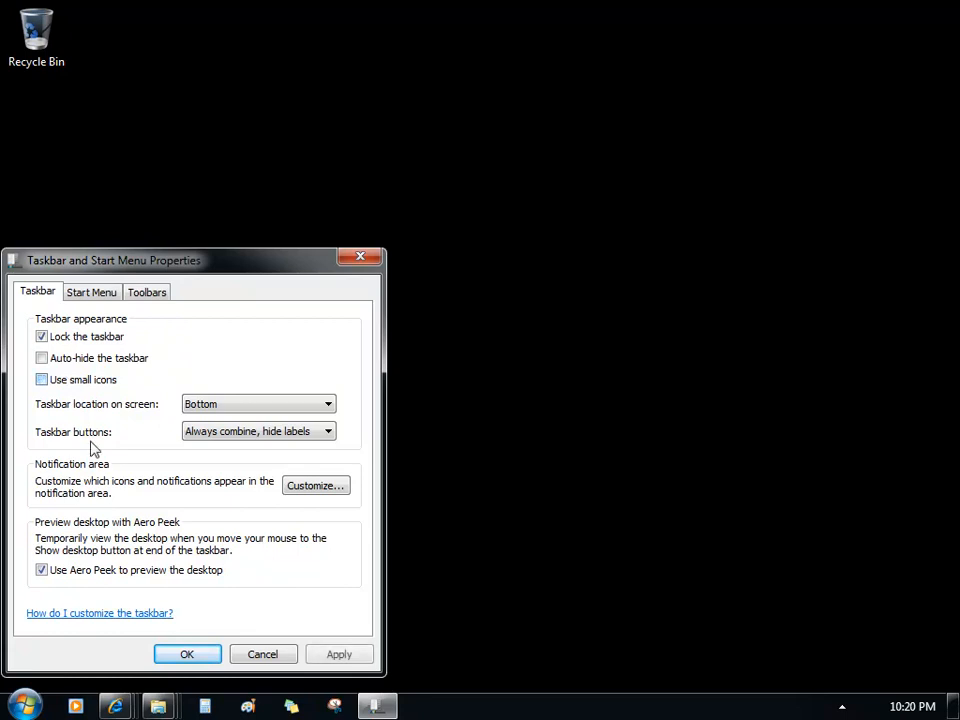
{"action": "left_click", "coordinate": [183, 654]}
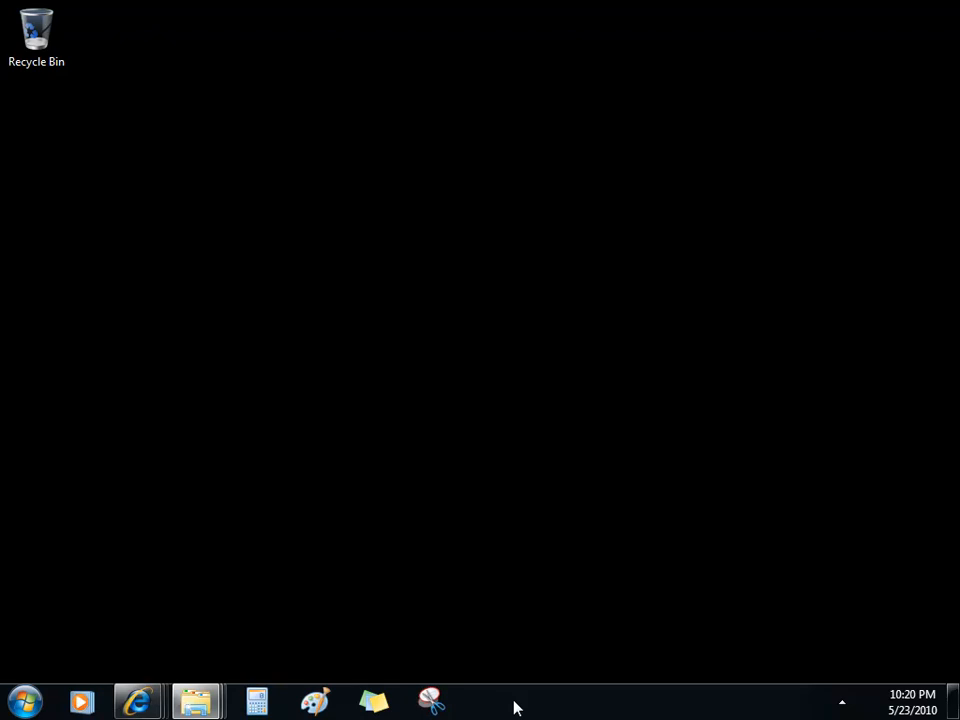
Step: Create a new bitmap image on the desktop, keeping the default name New Bitmap Image
{"action": "right_click", "coordinate": [241, 245]}
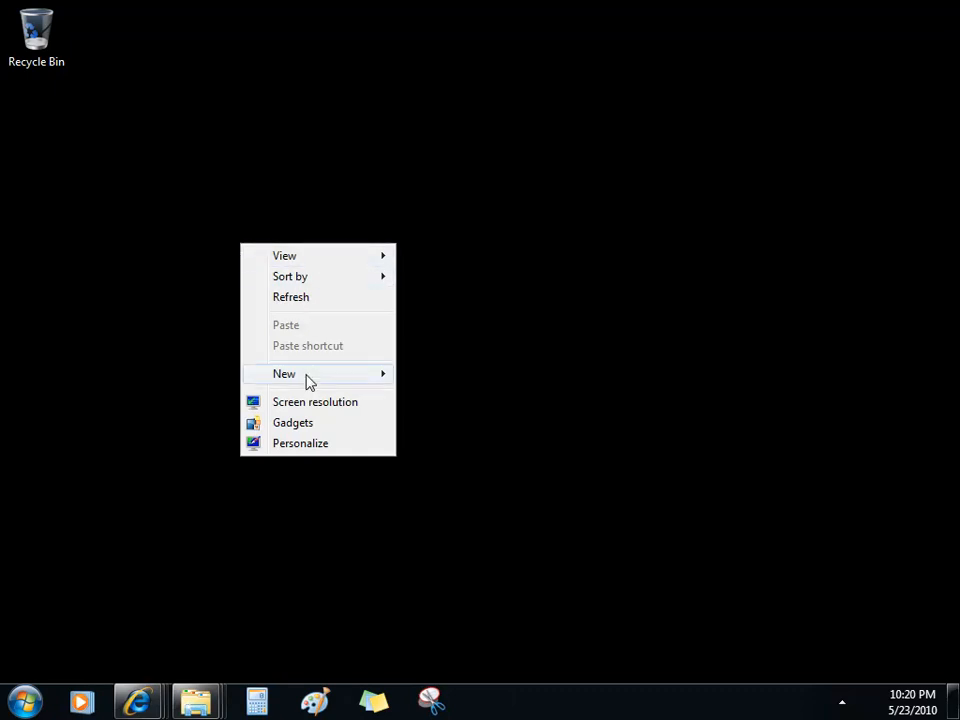
{"action": "mouse_move", "coordinate": [306, 382]}
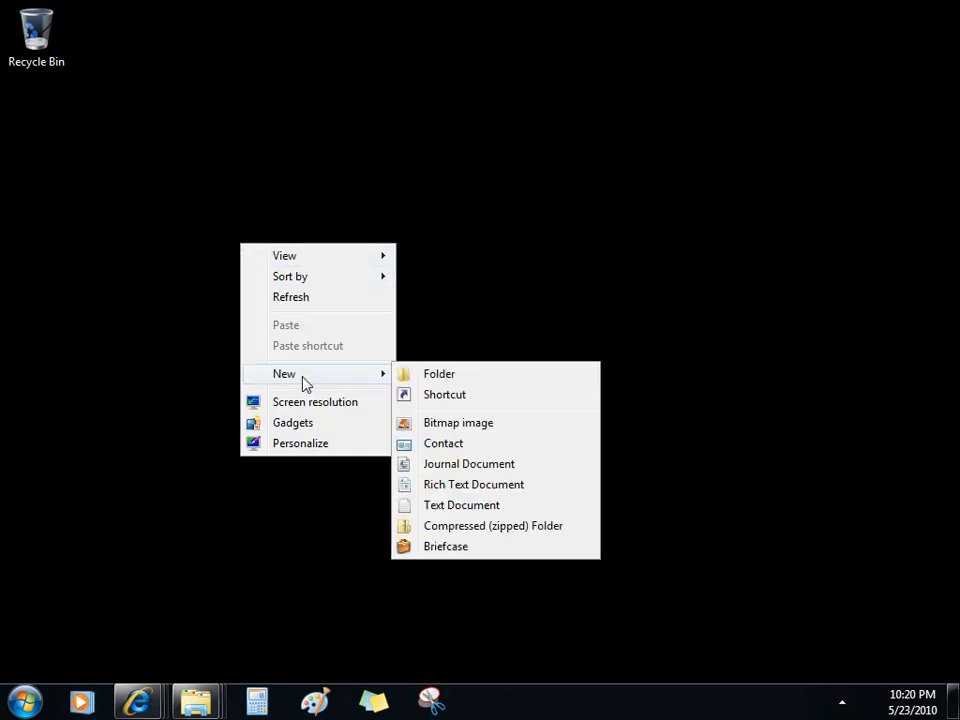
{"action": "left_click", "coordinate": [458, 423]}
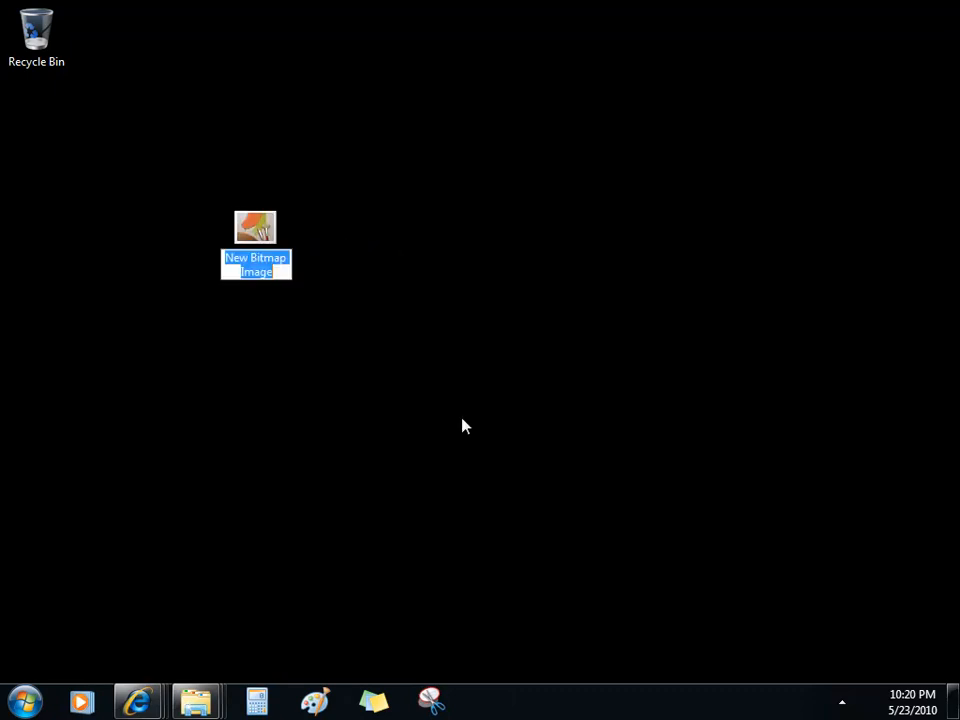
Step: Make Paint the default program for New Bitmap Image and its file type, opening the image in it
{"action": "right_click", "coordinate": [266, 233]}
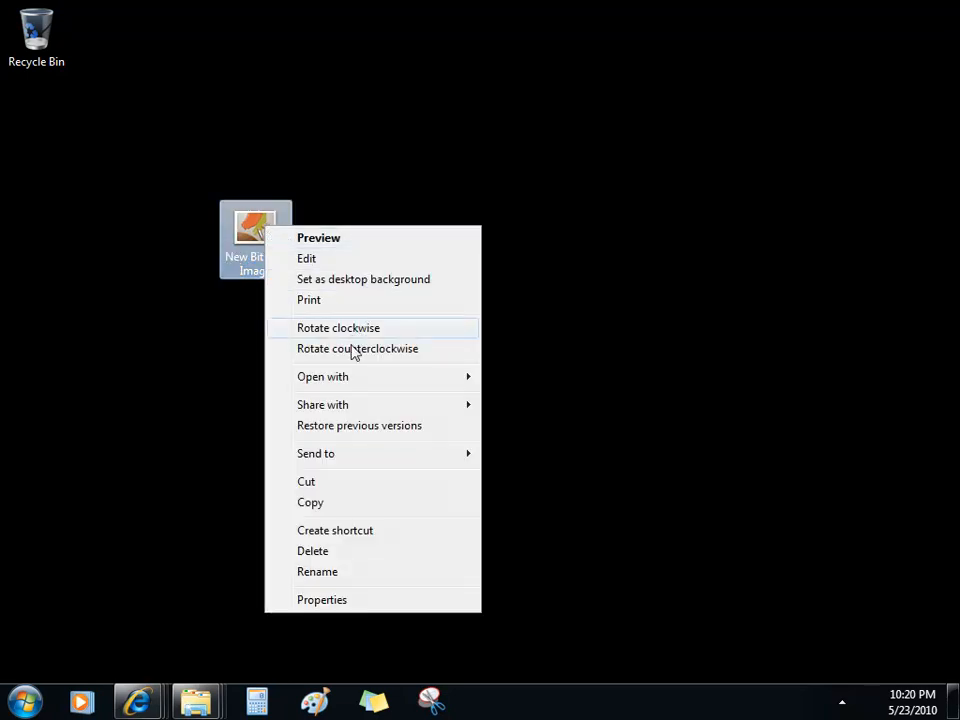
{"action": "mouse_move", "coordinate": [350, 380]}
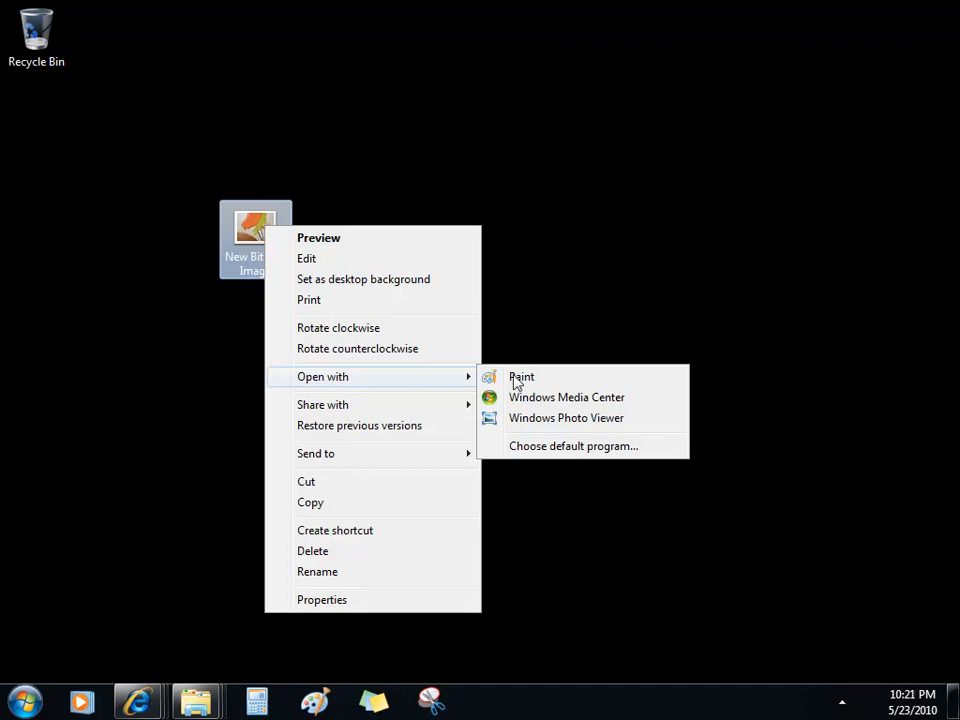
{"action": "left_click", "coordinate": [533, 445]}
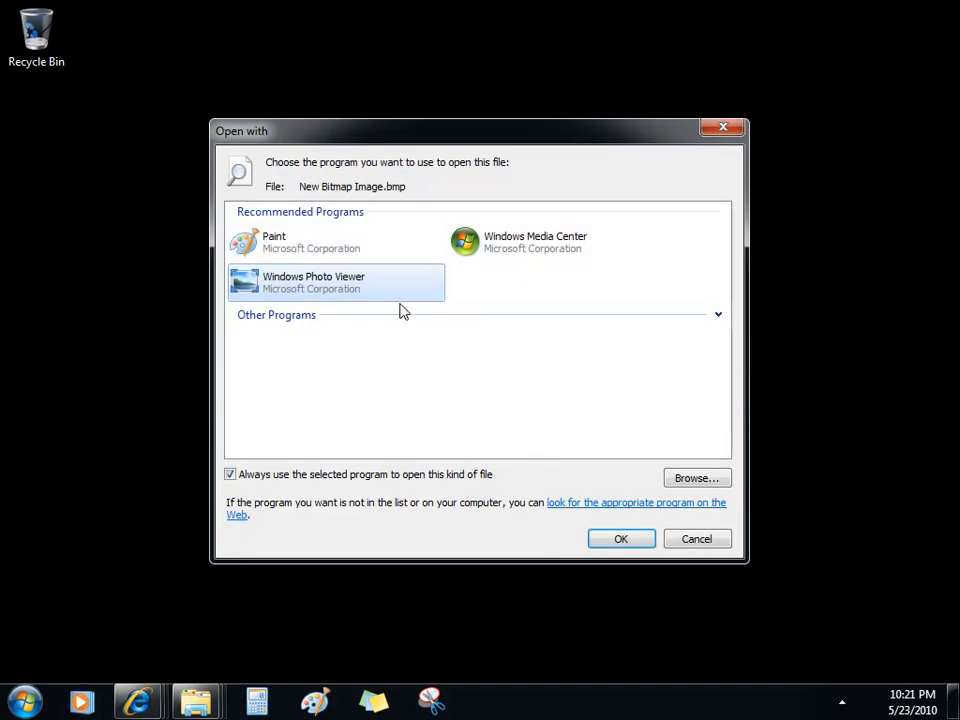
{"action": "left_click", "coordinate": [284, 247]}
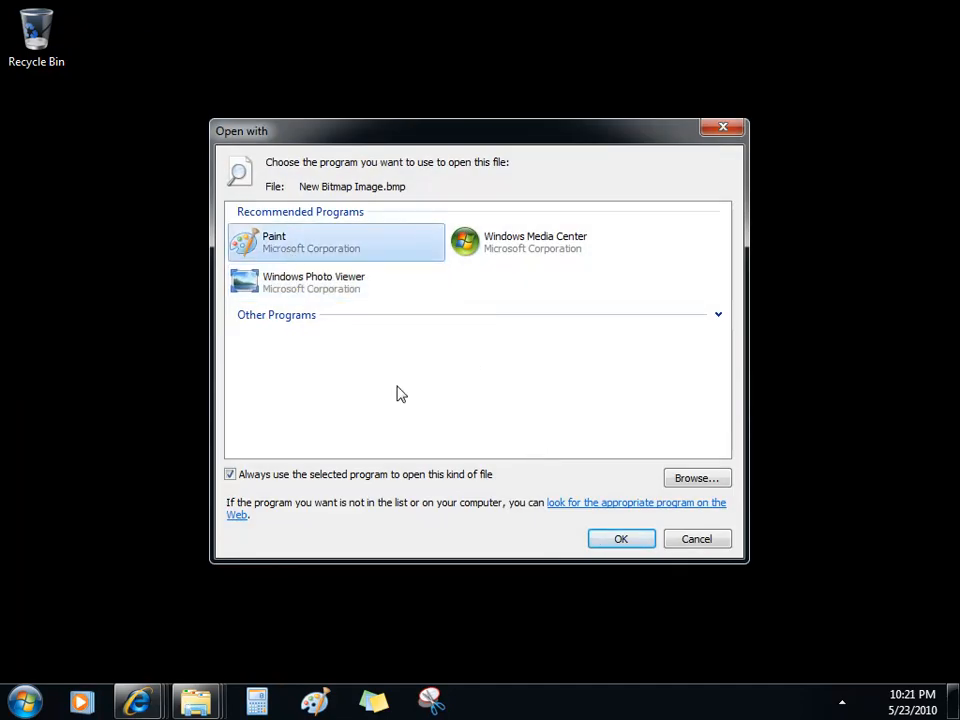
{"action": "left_click", "coordinate": [605, 539]}
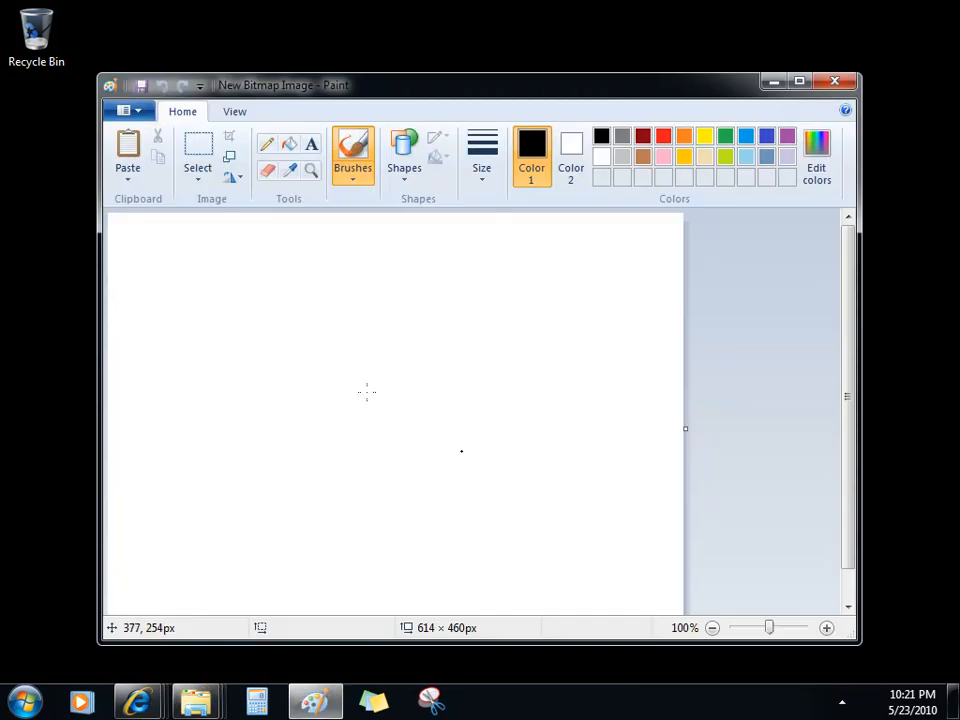
Step: Brush a black freehand zigzag across the upper part of the canvas, and close Paint, saving the changes
{"action": "mouse_move", "coordinate": [242, 304]}
{"action": "left_mouse_down"}
{"action": "mouse_move", "coordinate": [177, 365]}
{"action": "mouse_move", "coordinate": [407, 386]}
{"action": "mouse_move", "coordinate": [491, 433]}
{"action": "left_mouse_up"}
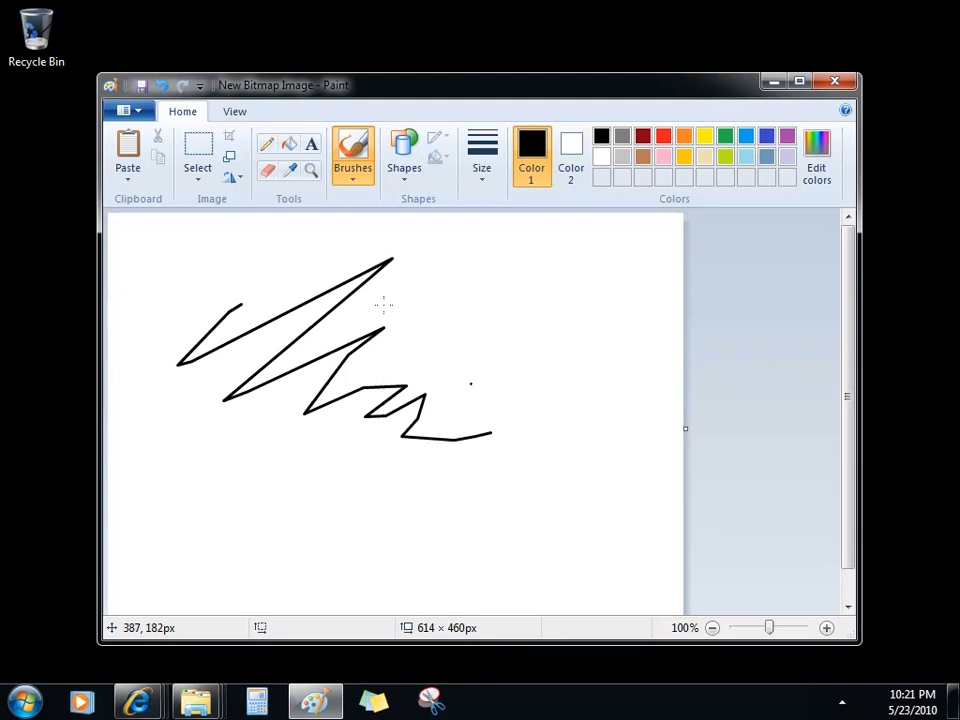
{"action": "left_click", "coordinate": [834, 81]}
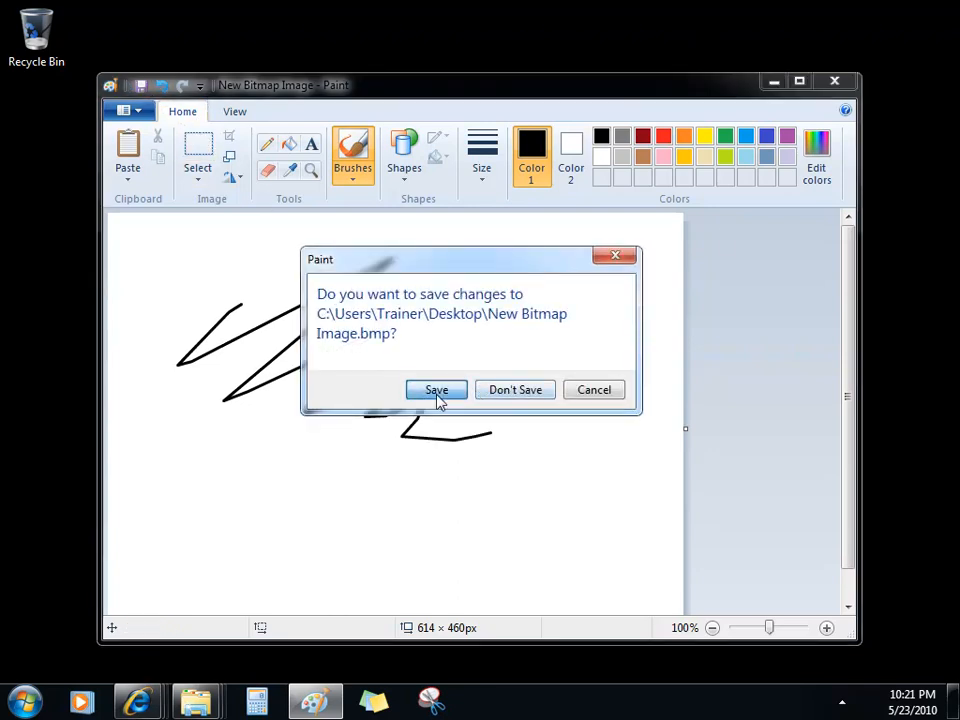
{"action": "left_click", "coordinate": [437, 398]}
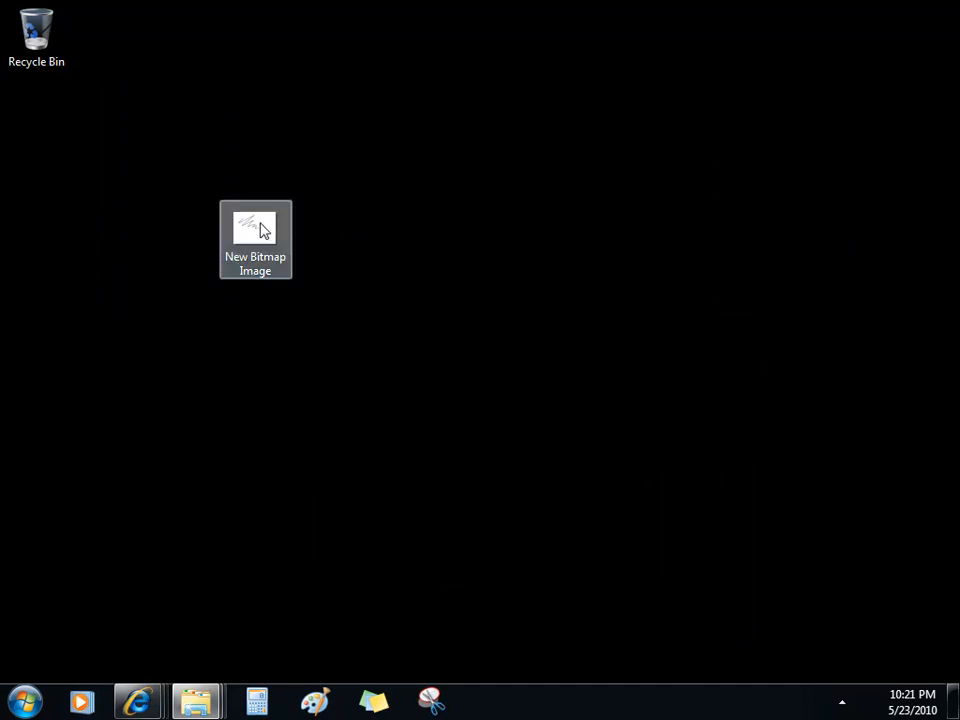
Step: Pin New Bitmap Image from the desktop to Paint's jump list on the taskbar, and view the pinned entry
{"action": "mouse_move", "coordinate": [262, 229]}
{"action": "left_mouse_down"}
{"action": "mouse_move", "coordinate": [504, 420]}
{"action": "mouse_move", "coordinate": [530, 700]}
{"action": "left_mouse_up"}
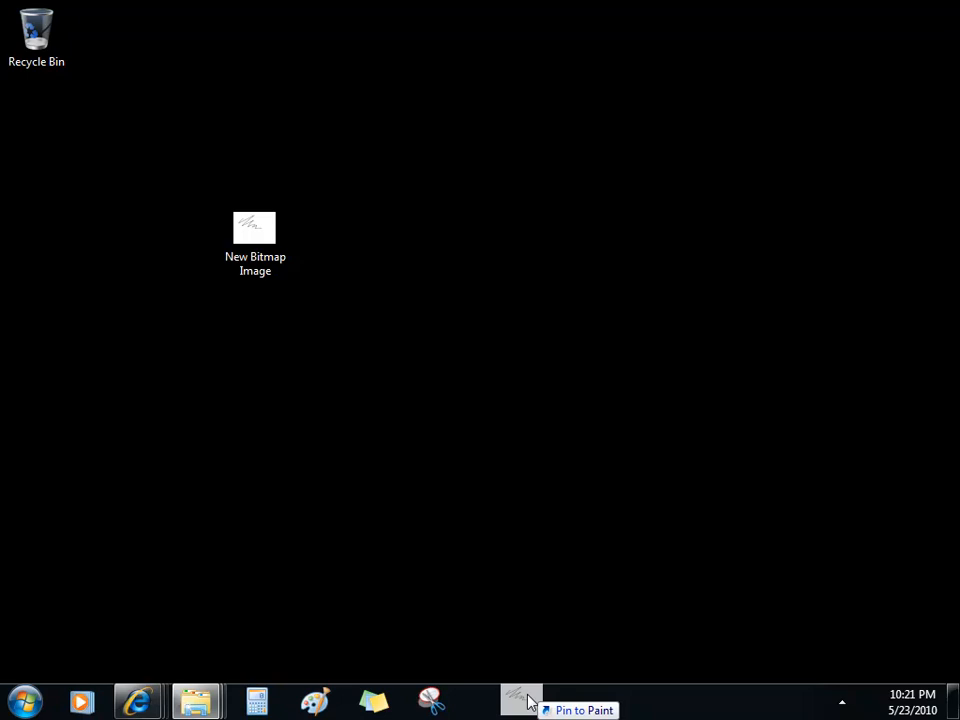
{"action": "left_click_drag", "start_coordinate": [530, 703], "coordinate": [530, 703]}
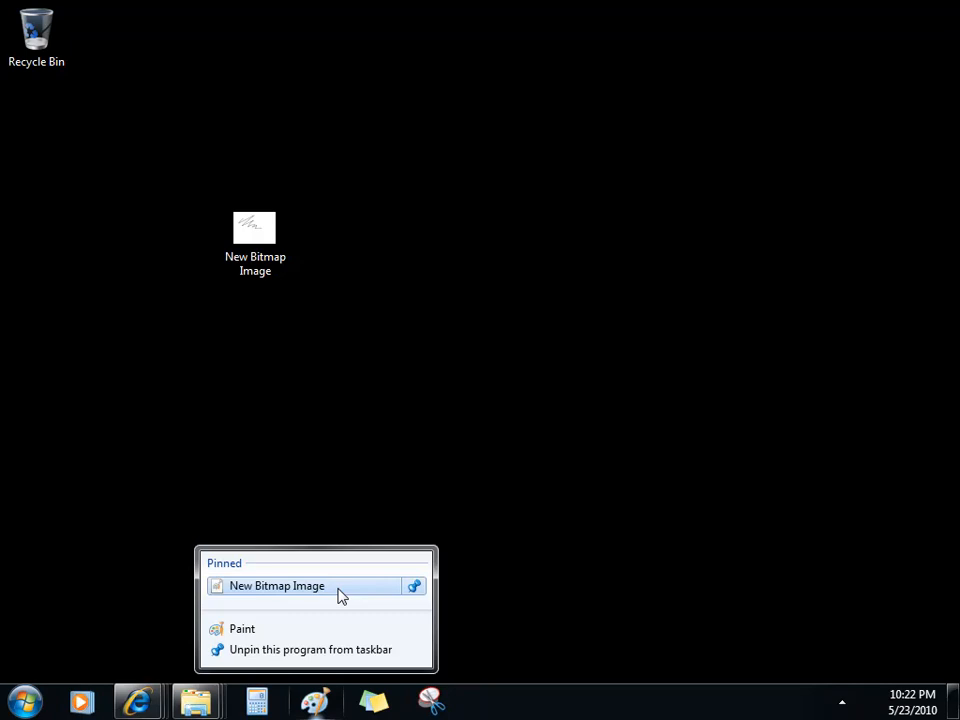
{"action": "left_click", "coordinate": [524, 578]}
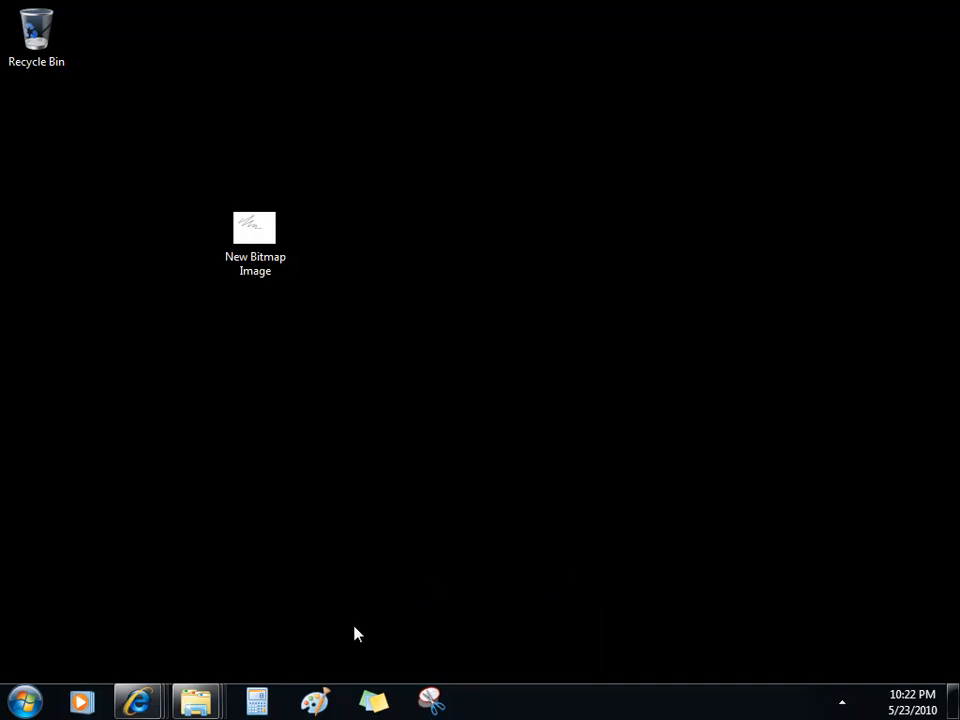
Step: Compare the jump lists of Paint and Sticky Notes, and open the pinned New Bitmap Image for editing
{"action": "right_click", "coordinate": [320, 705]}
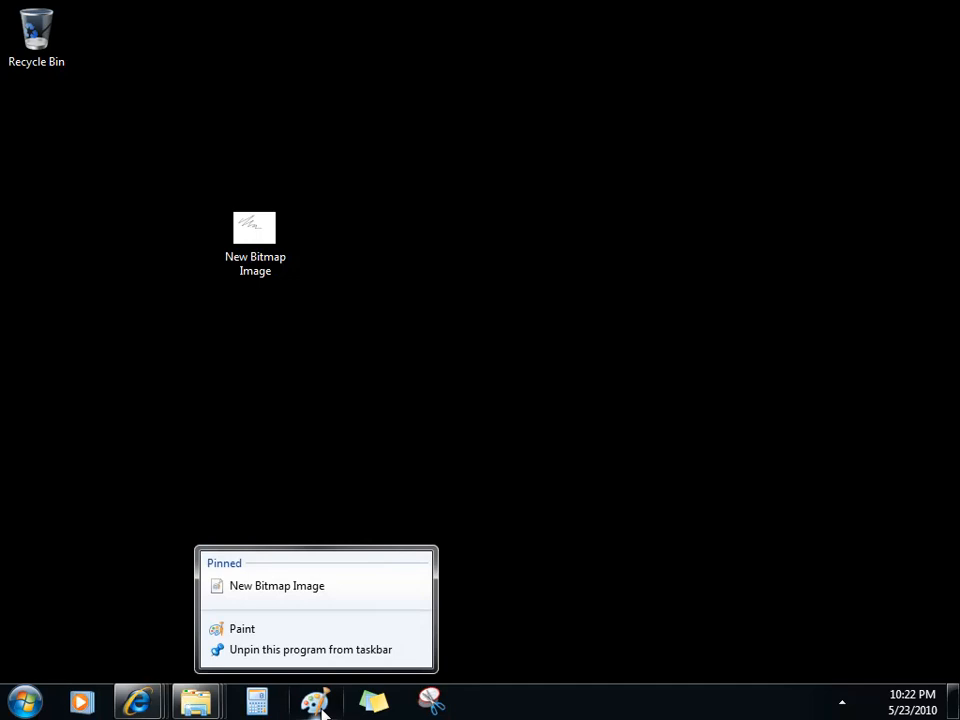
{"action": "right_click", "coordinate": [381, 706]}
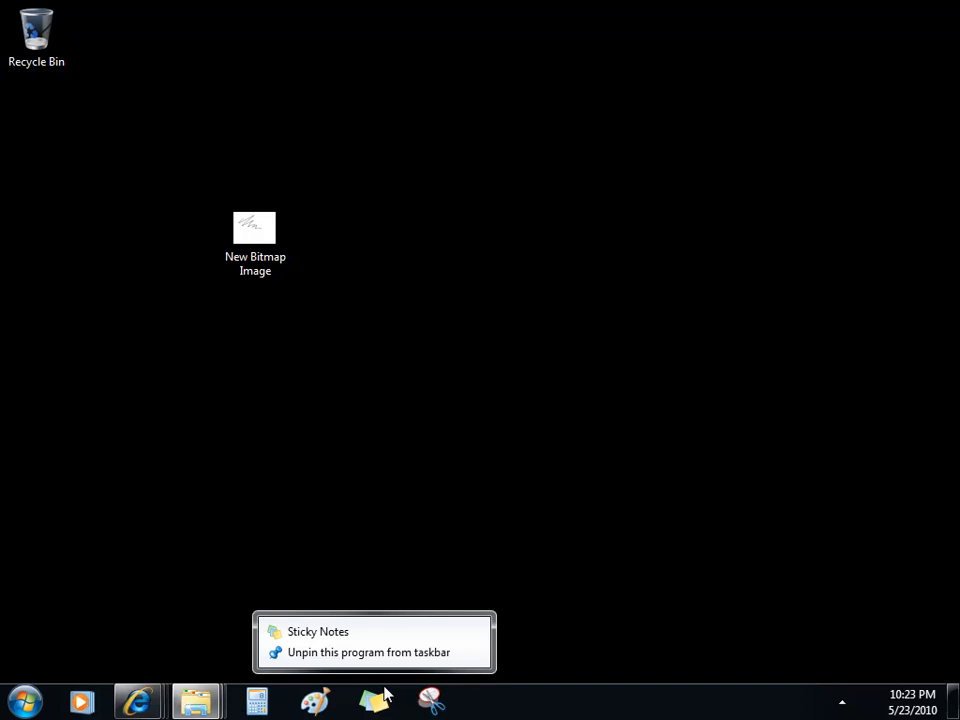
{"action": "right_click", "coordinate": [322, 706]}
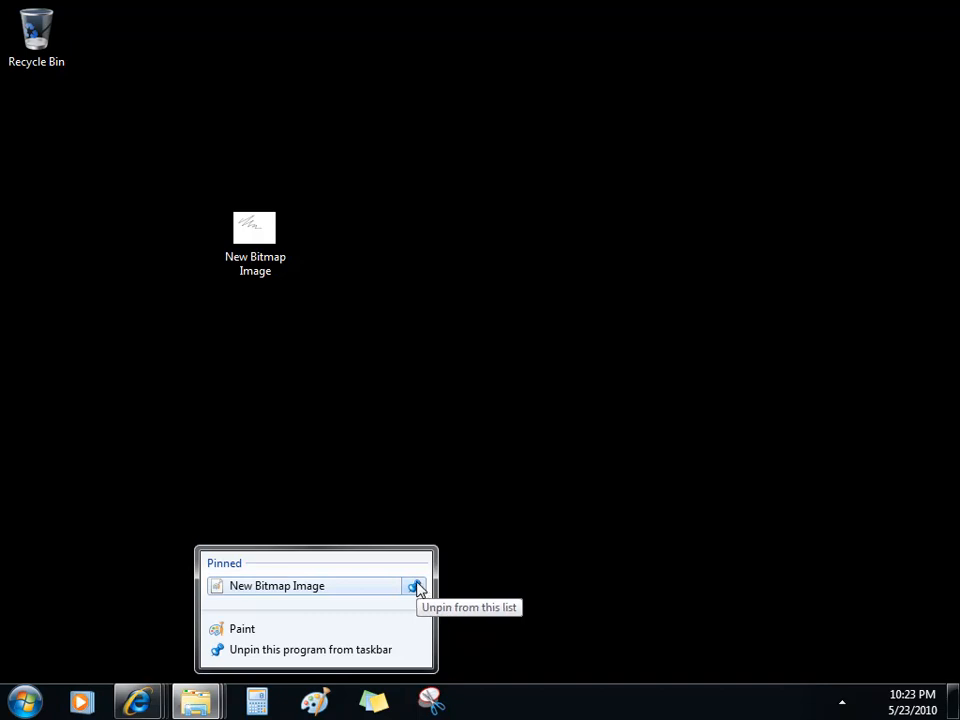
{"action": "right_click", "coordinate": [316, 592]}
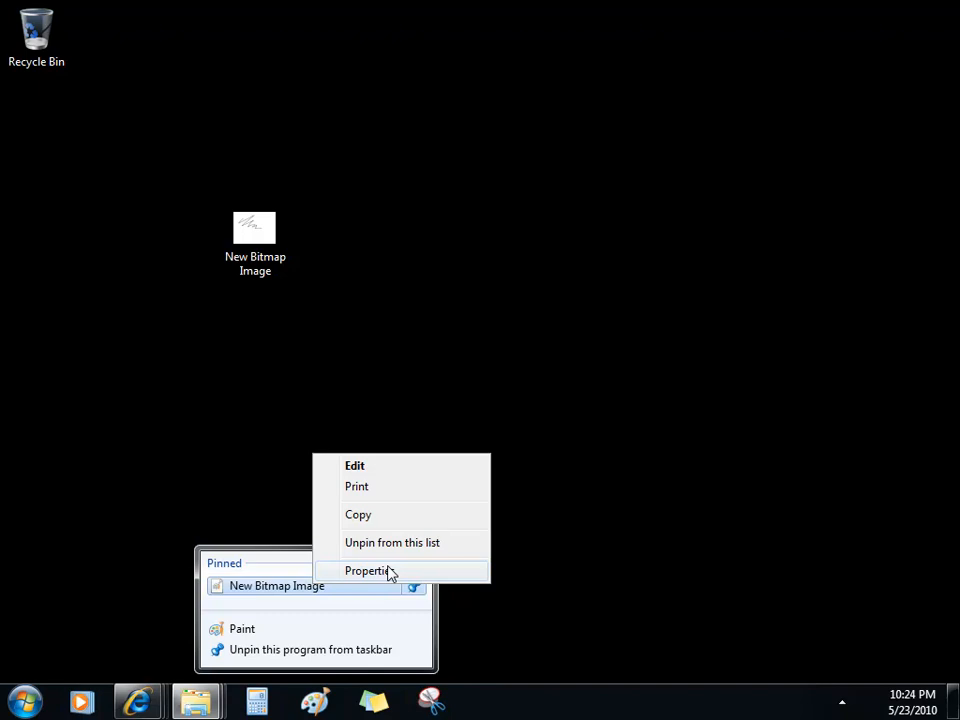
{"action": "left_click", "coordinate": [395, 467]}
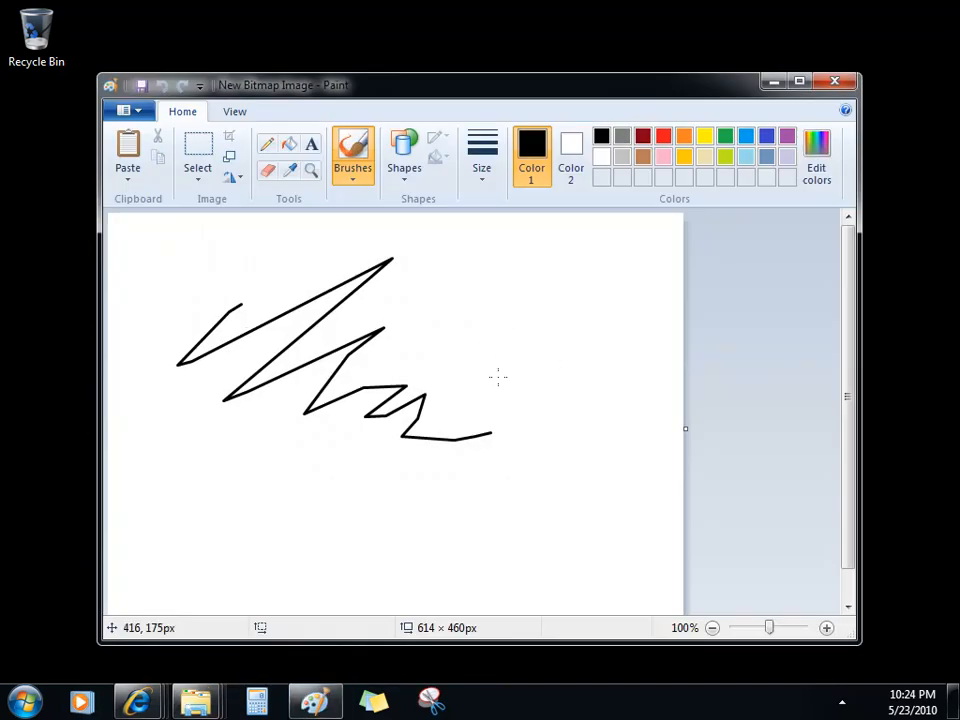
Step: Compare the jump lists of Paint, Windows Media Player and Internet Explorer, and close the Paint window
{"action": "right_click", "coordinate": [332, 700]}
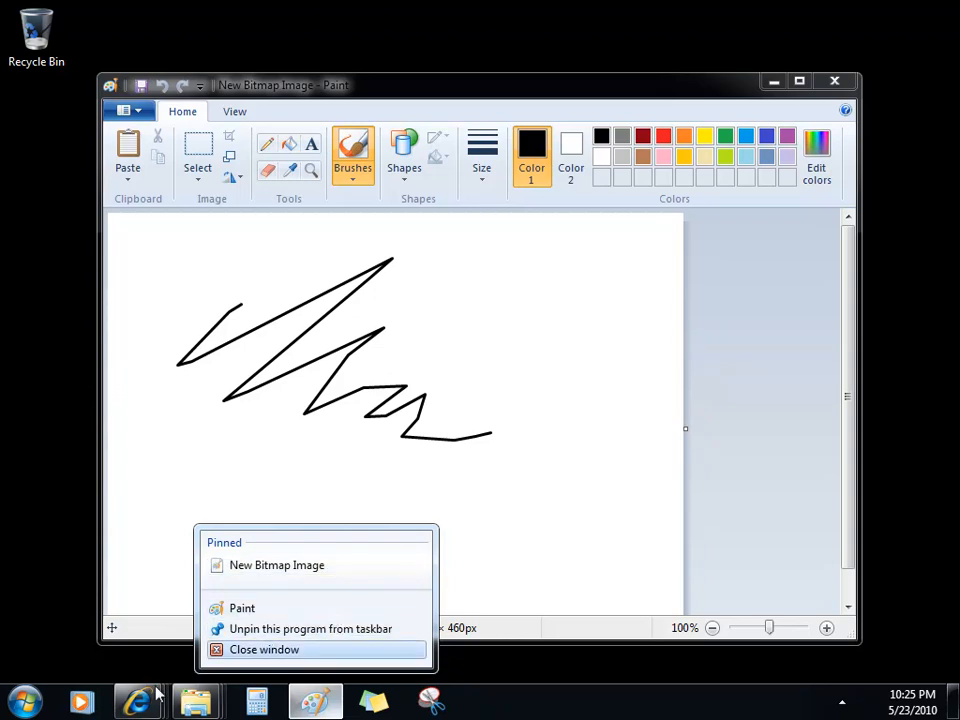
{"action": "right_click", "coordinate": [85, 702]}
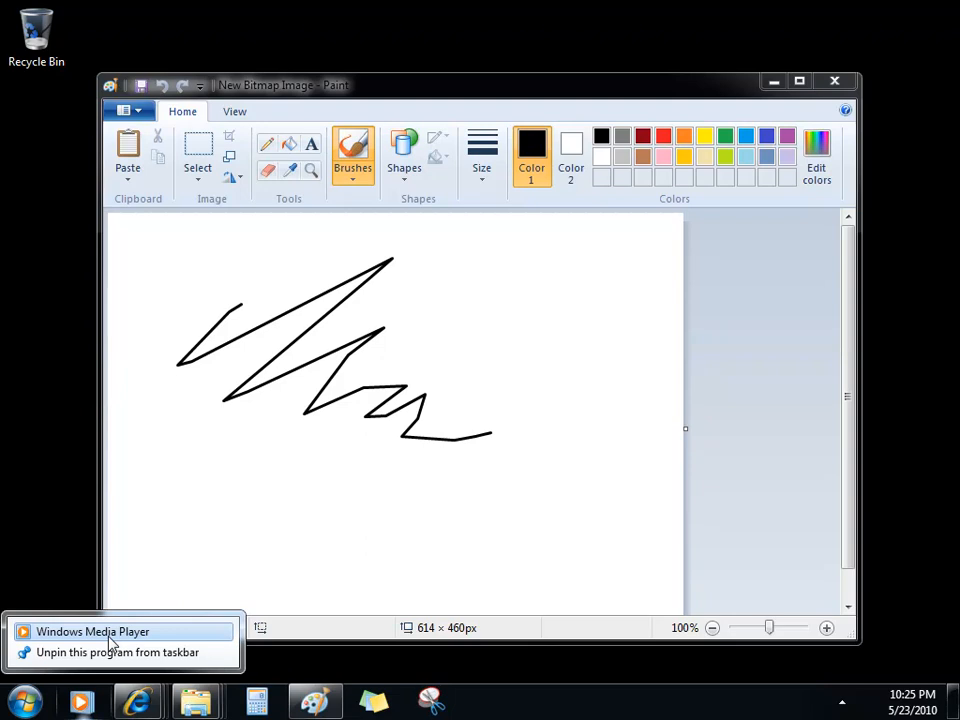
{"action": "right_click", "coordinate": [155, 703]}
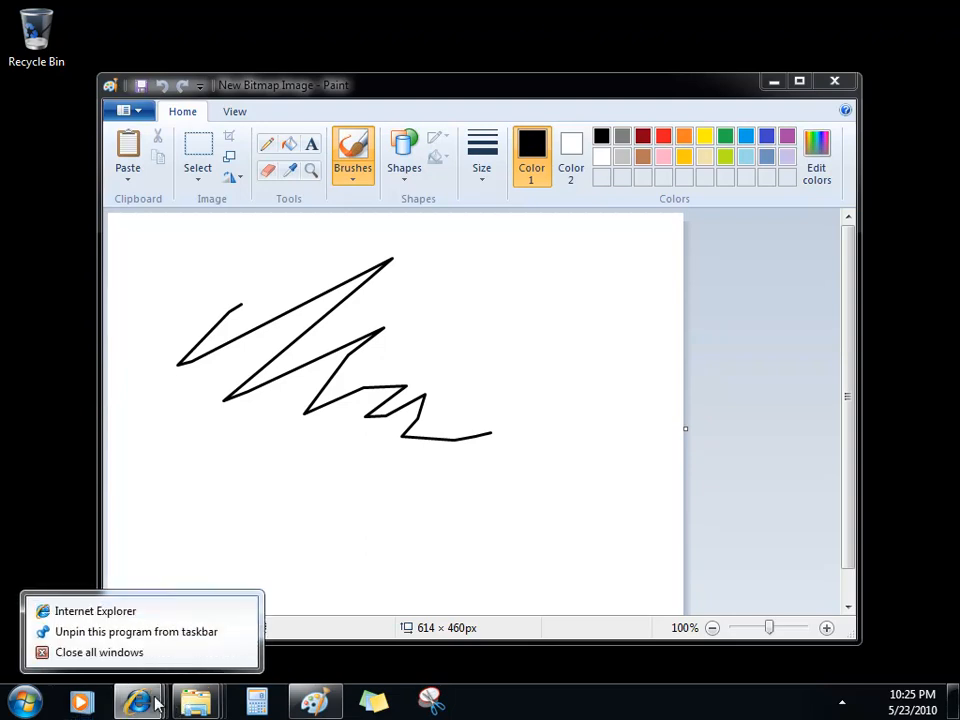
{"action": "left_click", "coordinate": [835, 82]}
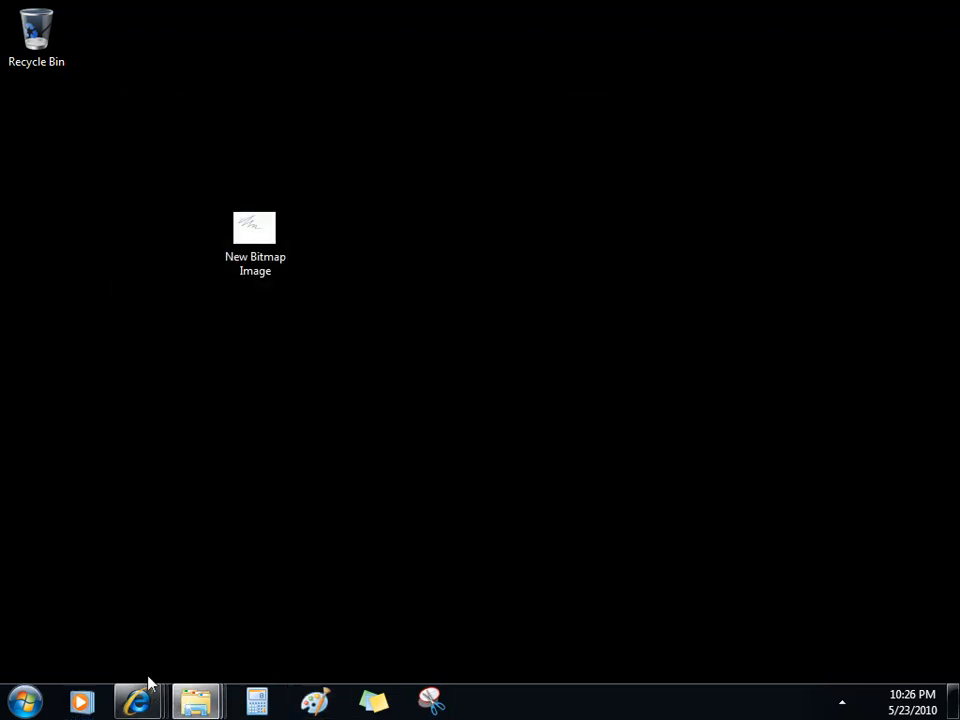
Step: Open Google from the frequent sites in Internet Explorer's jump list
{"action": "right_click", "coordinate": [145, 707]}
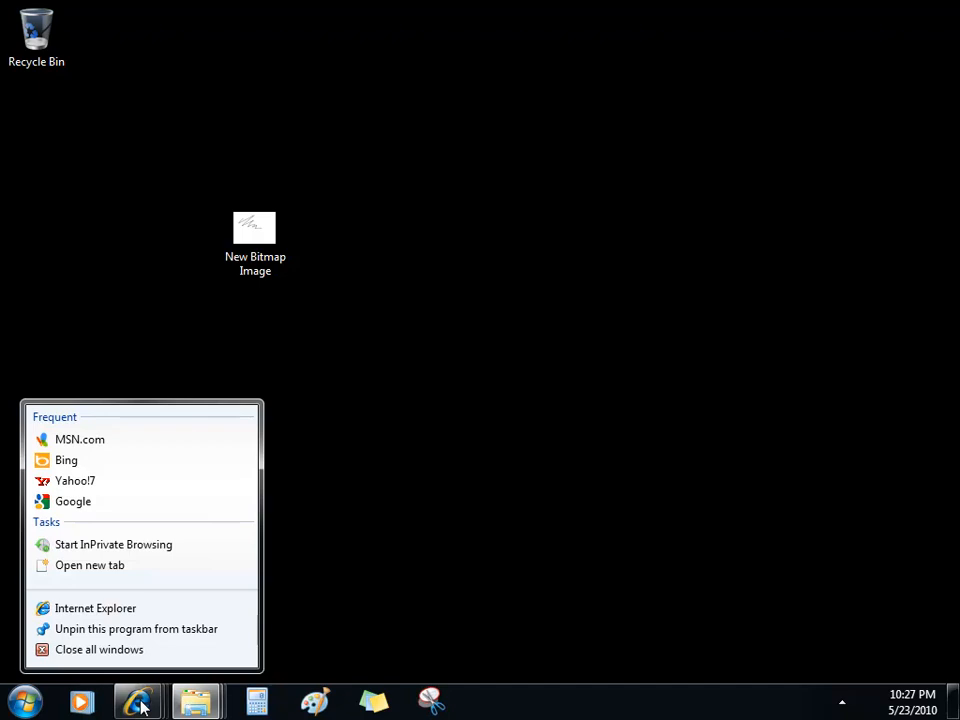
{"action": "right_click", "coordinate": [161, 508]}
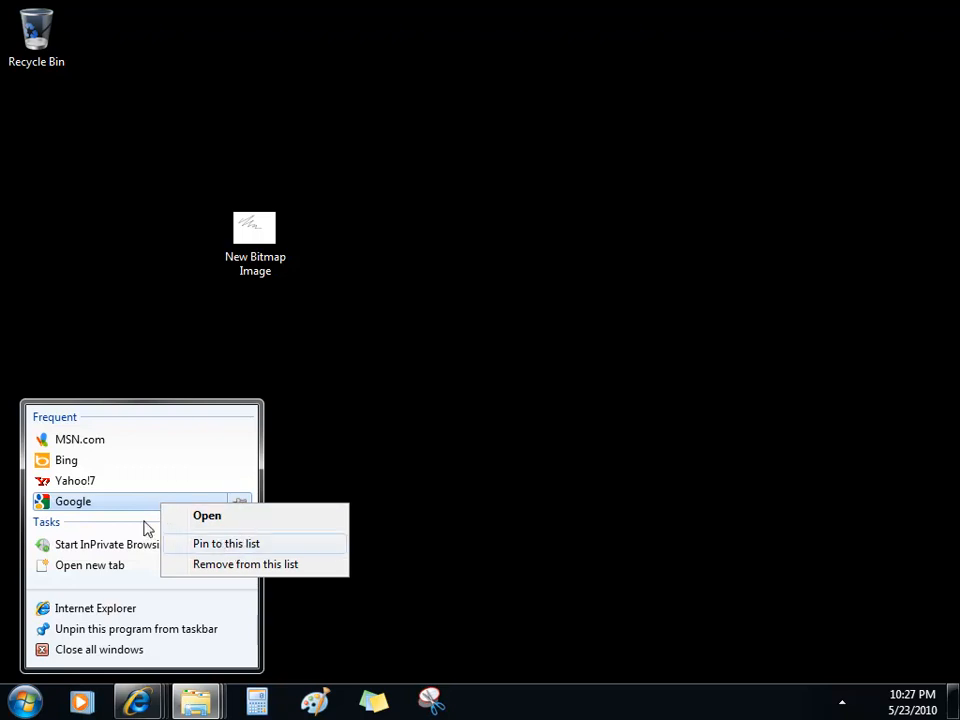
{"action": "left_click", "coordinate": [142, 516]}
{"action": "left_click", "coordinate": [139, 510]}
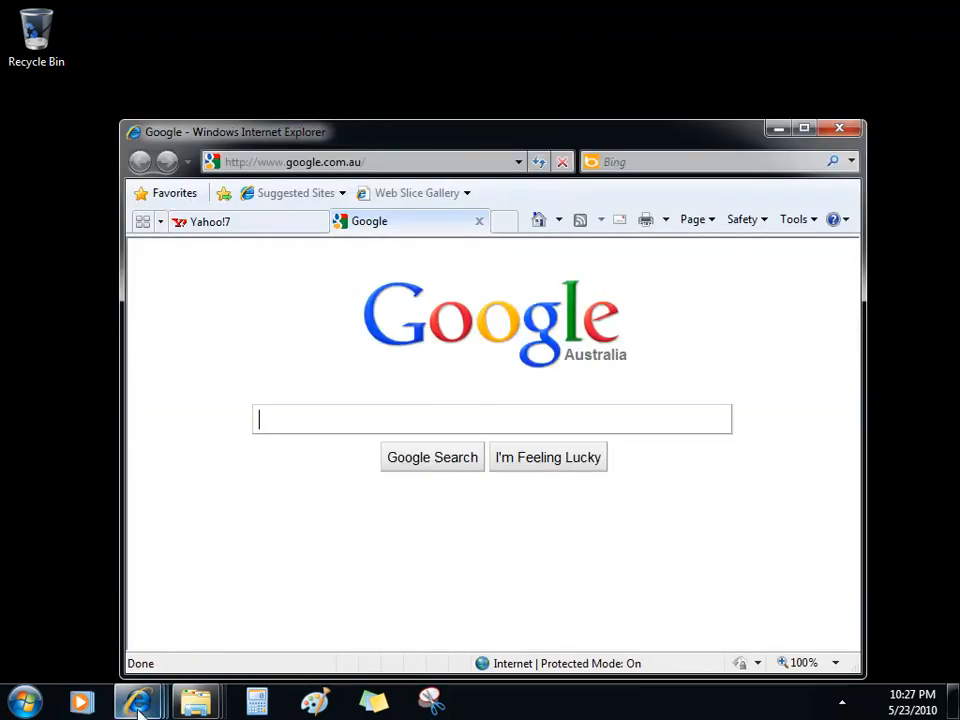
Step: Pin Google to Internet Explorer's jump list, and open the site from its pinned entry
{"action": "right_click", "coordinate": [139, 705]}
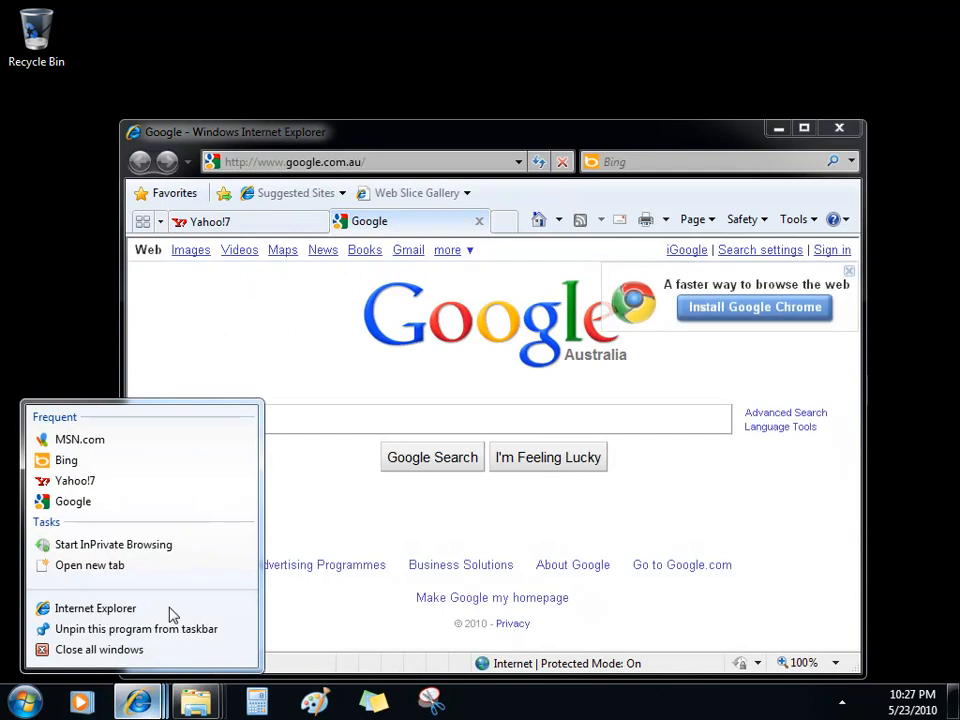
{"action": "left_click", "coordinate": [241, 505]}
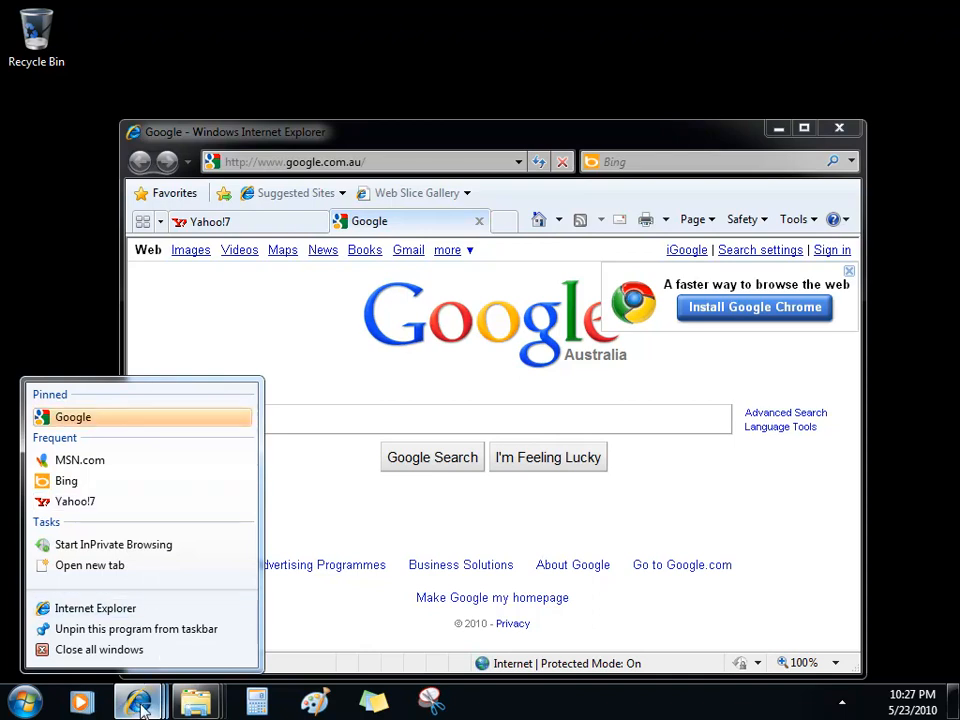
{"action": "left_click", "coordinate": [124, 418]}
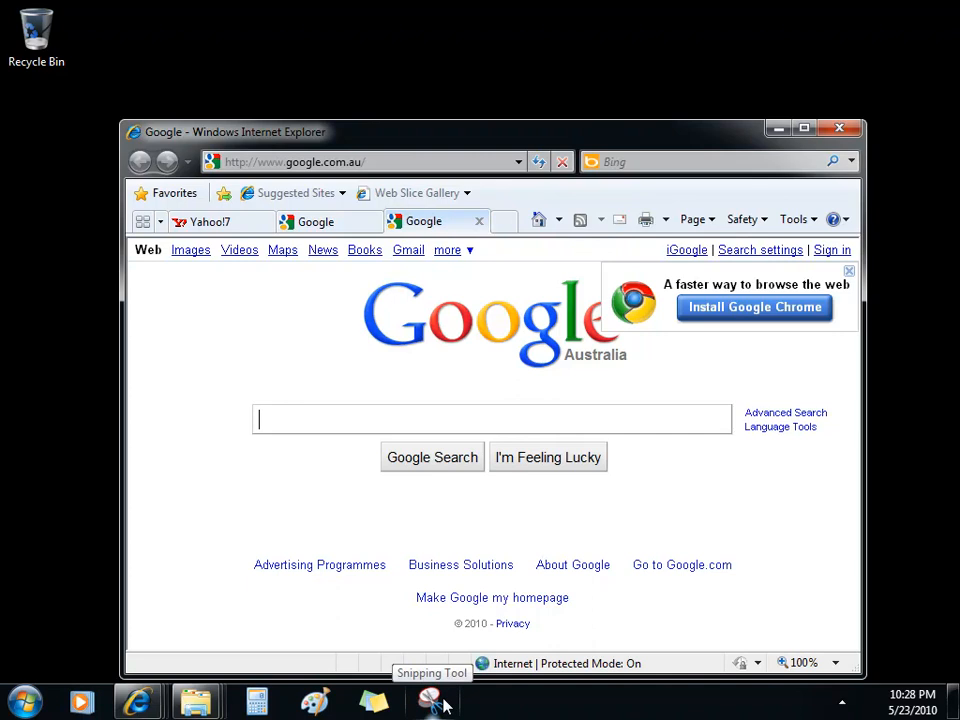
Step: Open a new Internet Explorer window on MSN.com in front of the Google window, and view the browser's jump list
{"action": "mouse_move", "coordinate": [141, 711]}
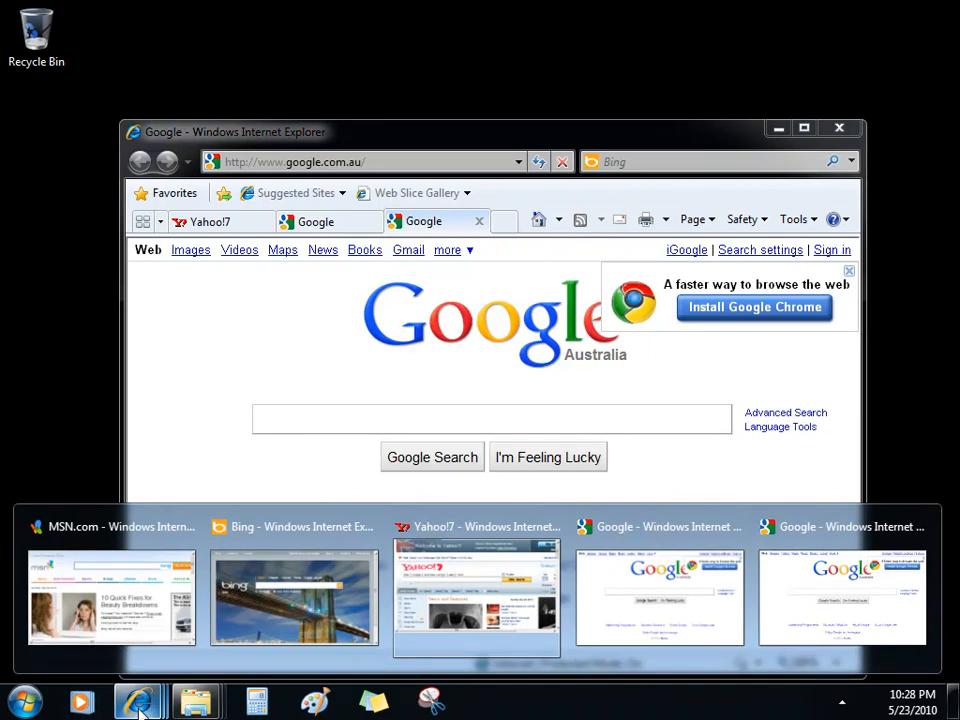
{"action": "middle_click", "coordinate": [138, 706]}
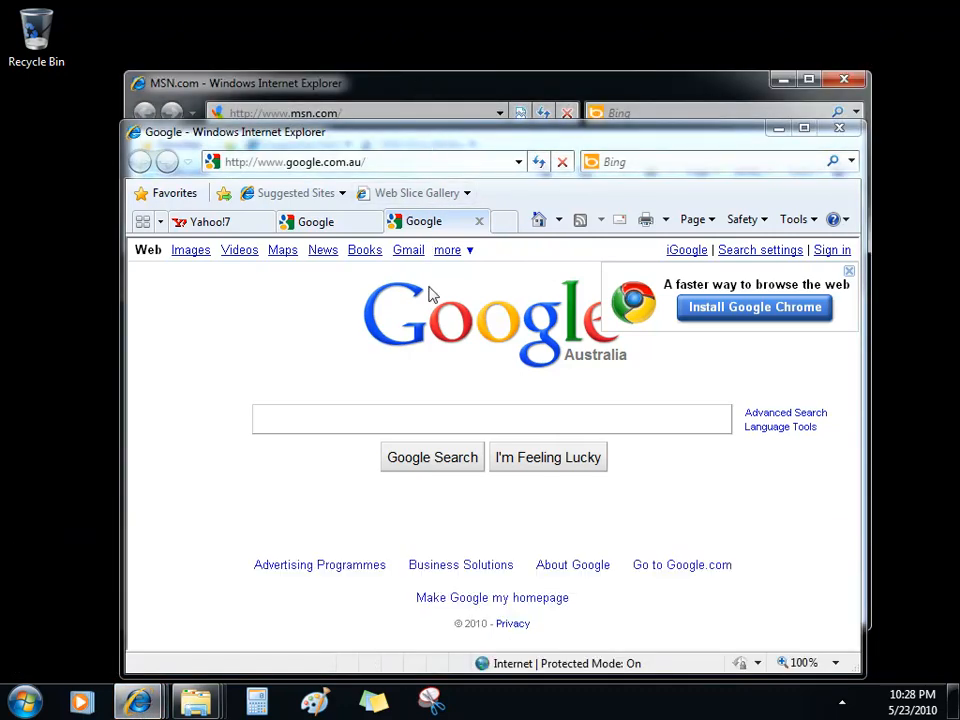
{"action": "left_click", "coordinate": [385, 84]}
{"action": "mouse_move", "coordinate": [372, 310]}
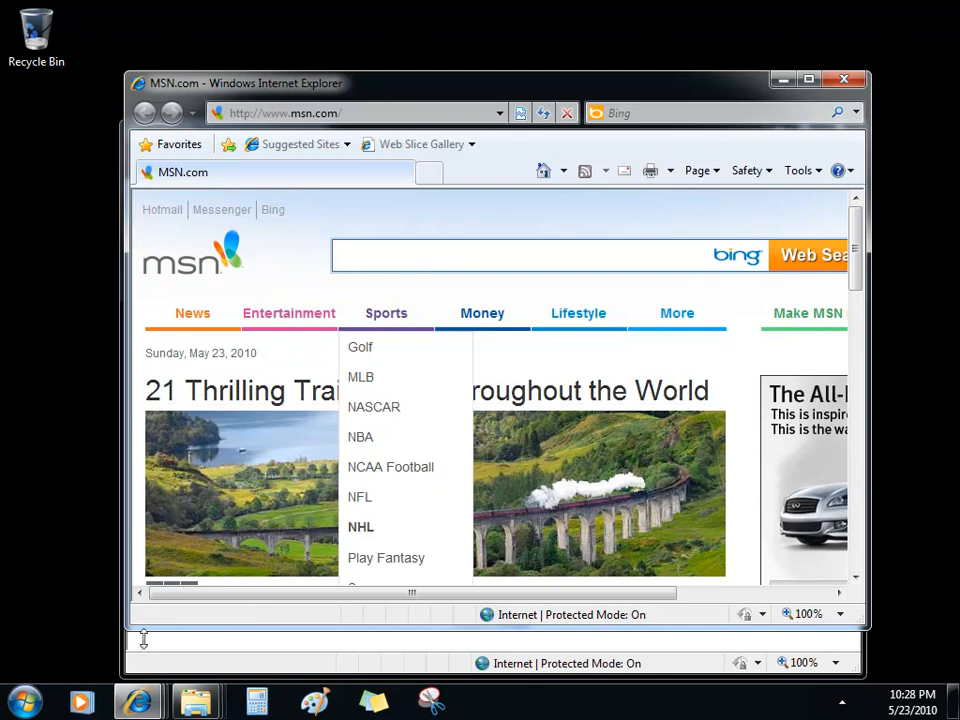
{"action": "right_click", "coordinate": [139, 704]}
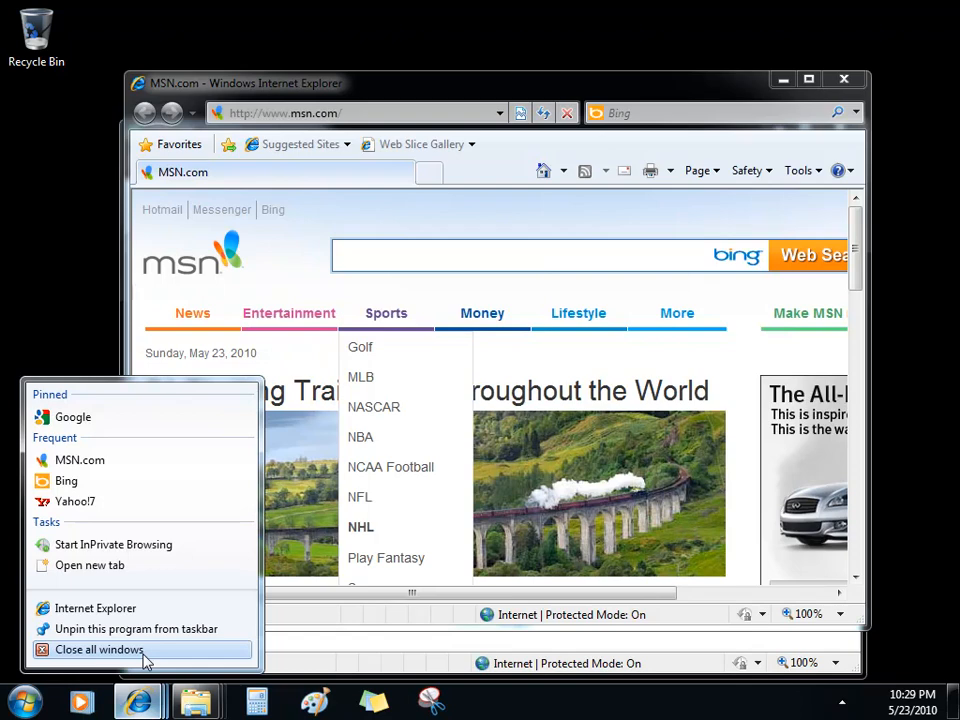
Step: Search the installed programs for notepad and launch Notepad
{"action": "left_click", "coordinate": [27, 706]}
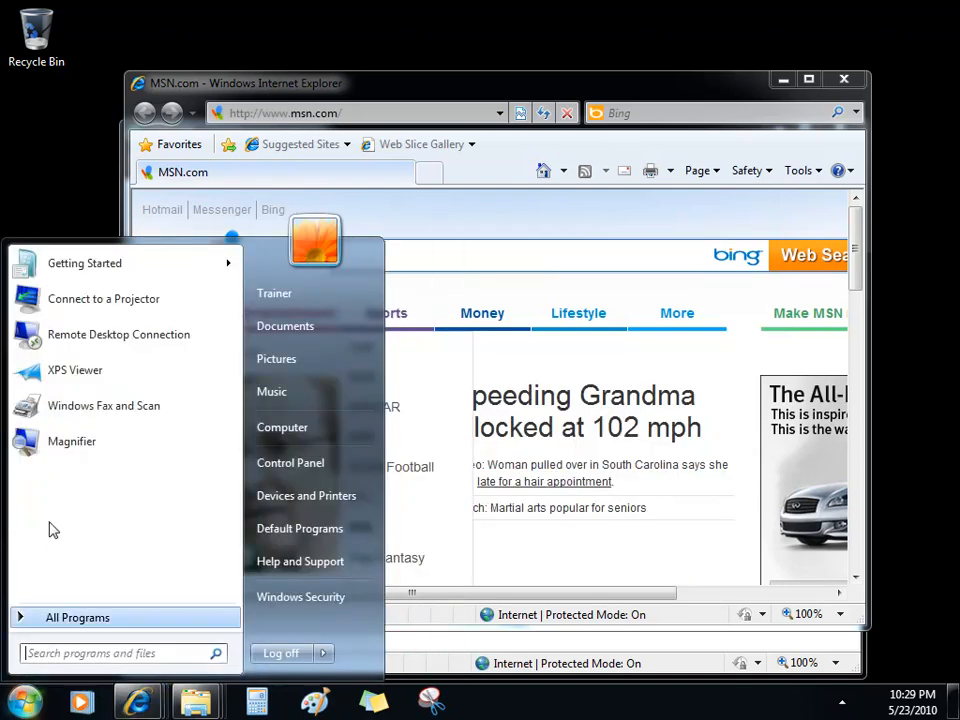
{"action": "type", "text": "notepad"}
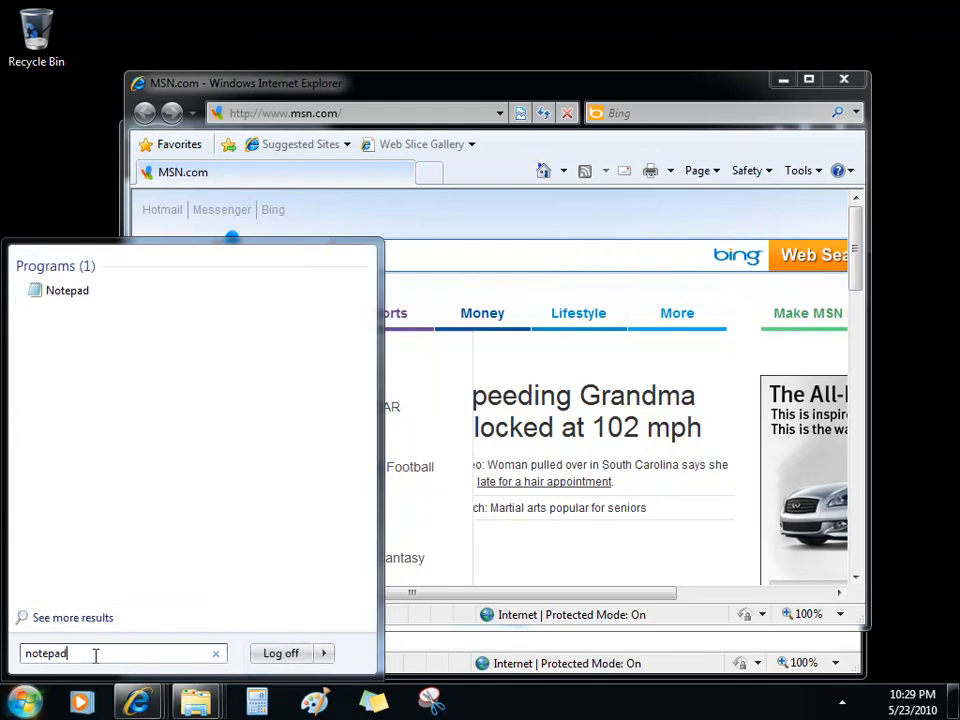
{"action": "key", "text": "Return"}
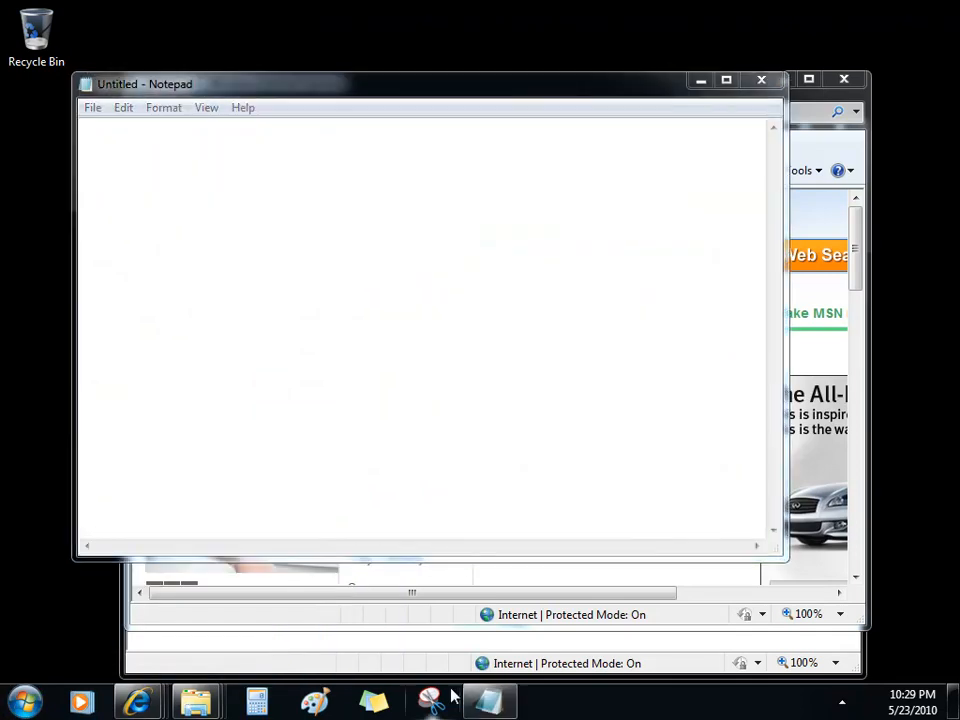
Step: Pin the running Notepad program to the taskbar, and close its window
{"action": "mouse_move", "coordinate": [483, 701]}
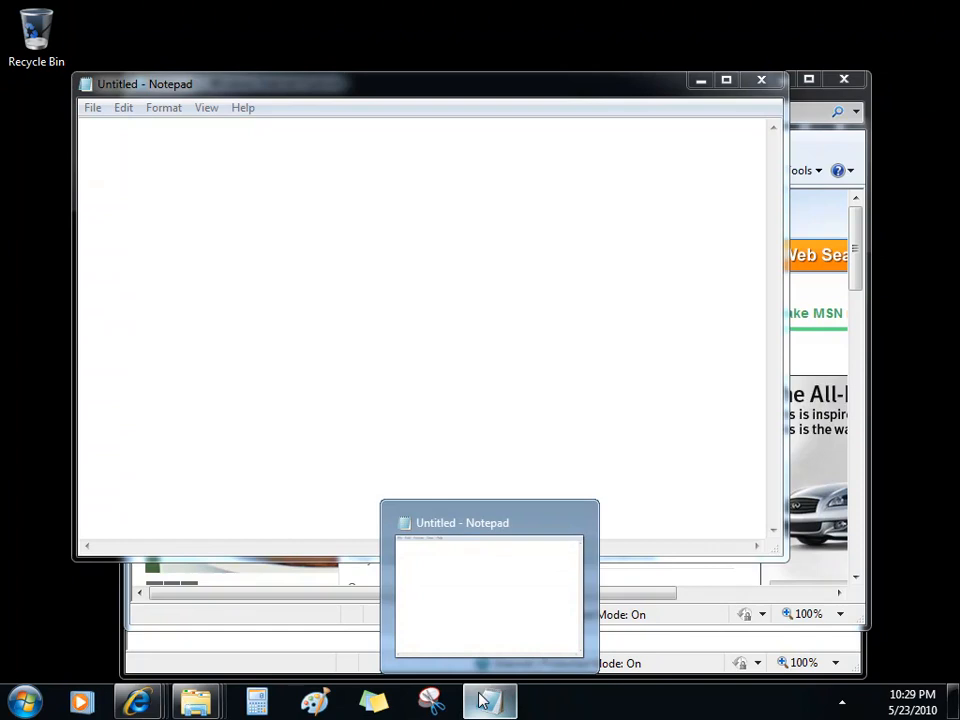
{"action": "right_click", "coordinate": [483, 701]}
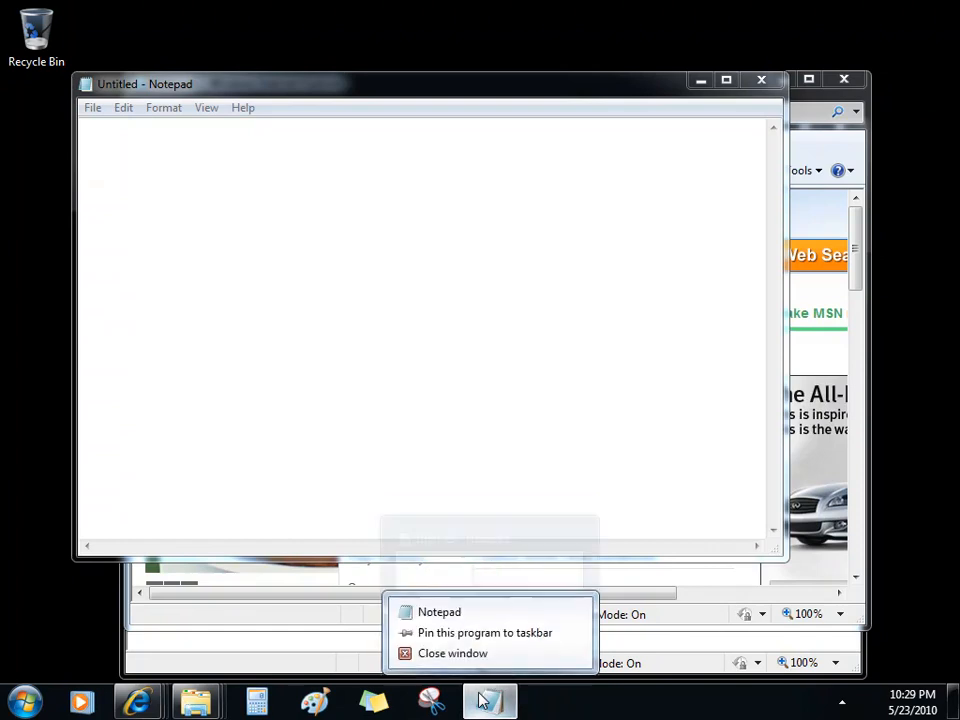
{"action": "left_click", "coordinate": [483, 632]}
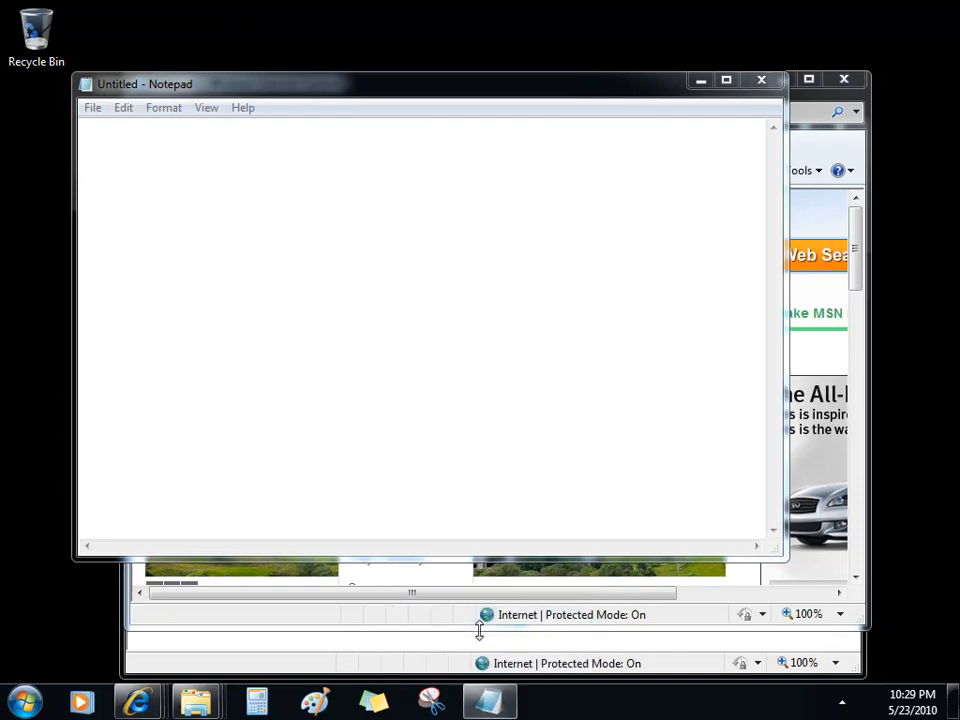
{"action": "left_click", "coordinate": [765, 84]}
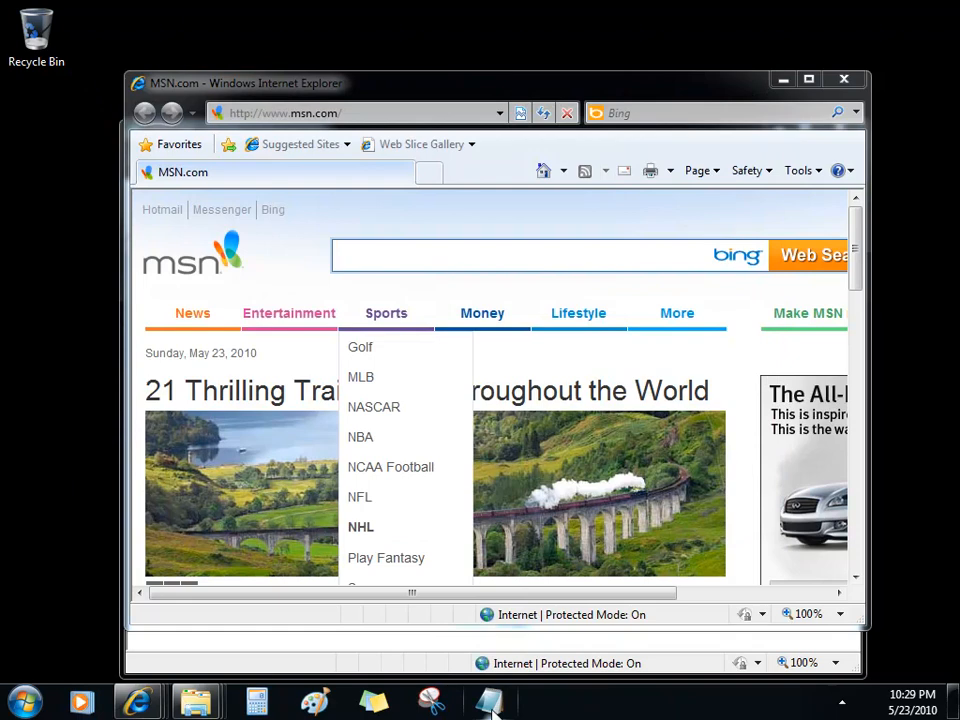
{"action": "mouse_move", "coordinate": [493, 705]}
{"action": "left_mouse_down"}
{"action": "mouse_move", "coordinate": [214, 707]}
{"action": "mouse_move", "coordinate": [545, 700]}
{"action": "mouse_move", "coordinate": [510, 702]}
{"action": "left_mouse_up"}
Step: Bring up a Libraries window and browse on Local Disk (C:) to Program Files (x86)\Internet Explorer\en-US
{"action": "mouse_move", "coordinate": [205, 703]}
{"action": "left_click", "coordinate": [846, 615]}
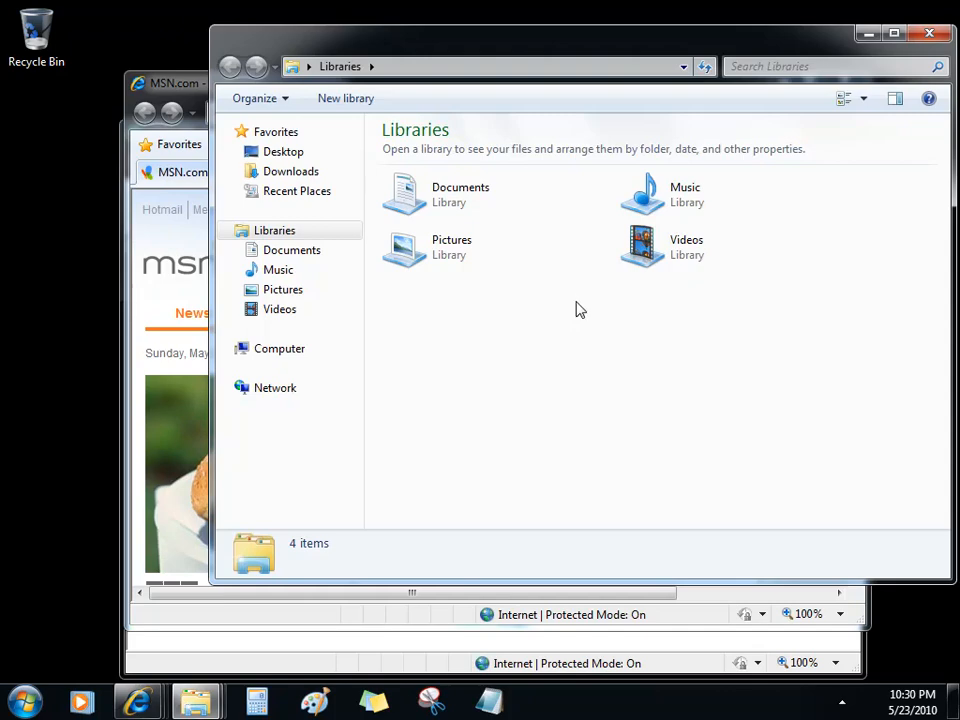
{"action": "left_click", "coordinate": [306, 352]}
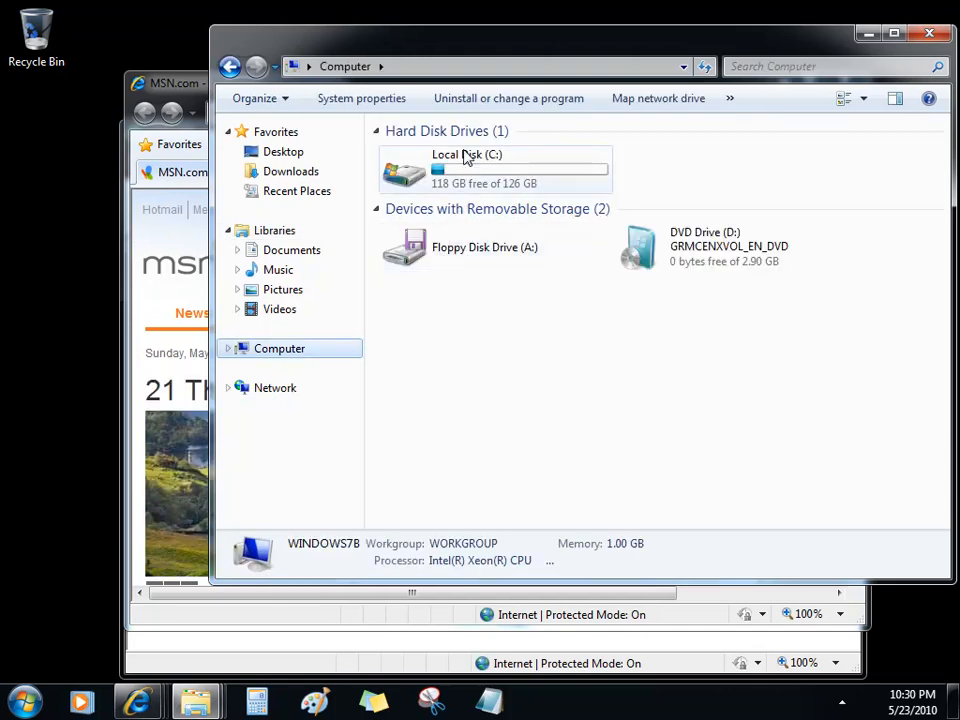
{"action": "left_click", "coordinate": [465, 156]}
{"action": "double_click", "coordinate": [465, 156]}
{"action": "double_click", "coordinate": [465, 197]}
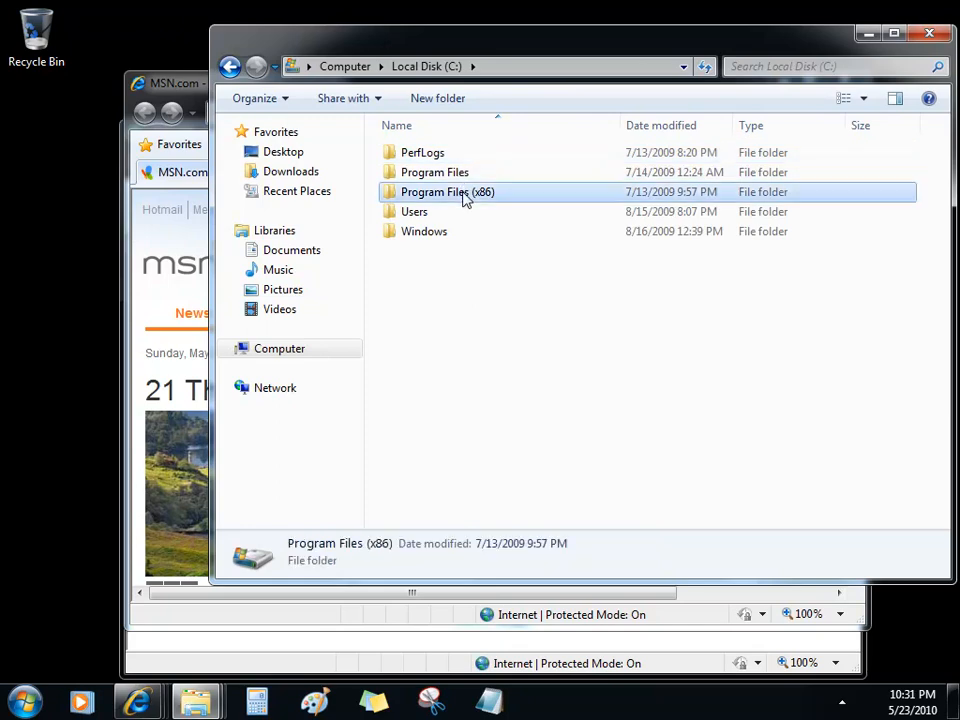
{"action": "double_click", "coordinate": [449, 176]}
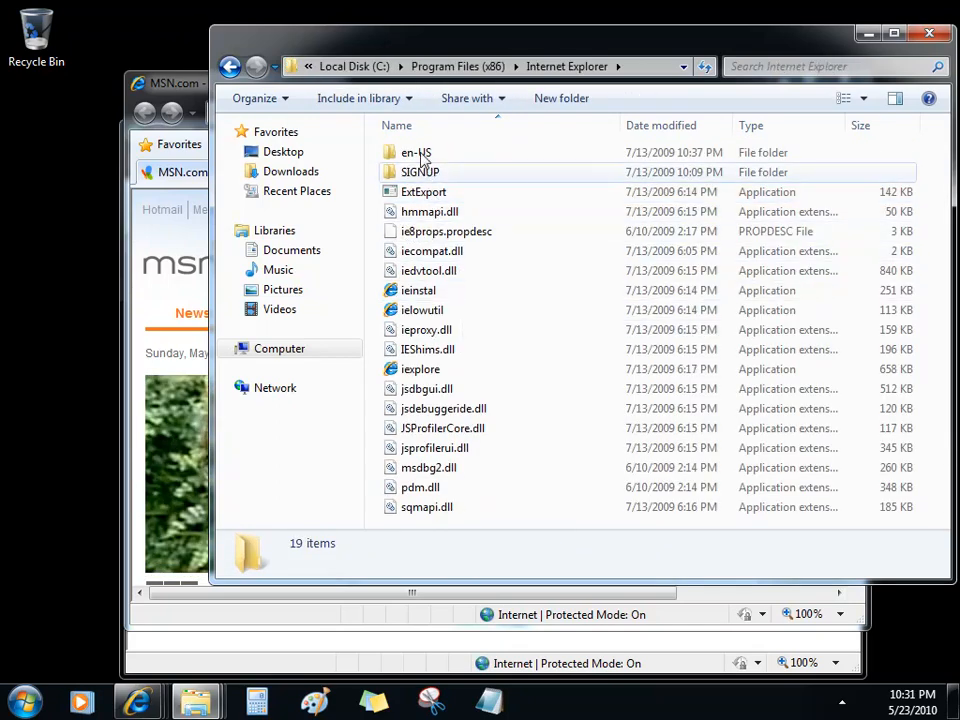
{"action": "left_click", "coordinate": [421, 158]}
{"action": "double_click", "coordinate": [421, 158]}
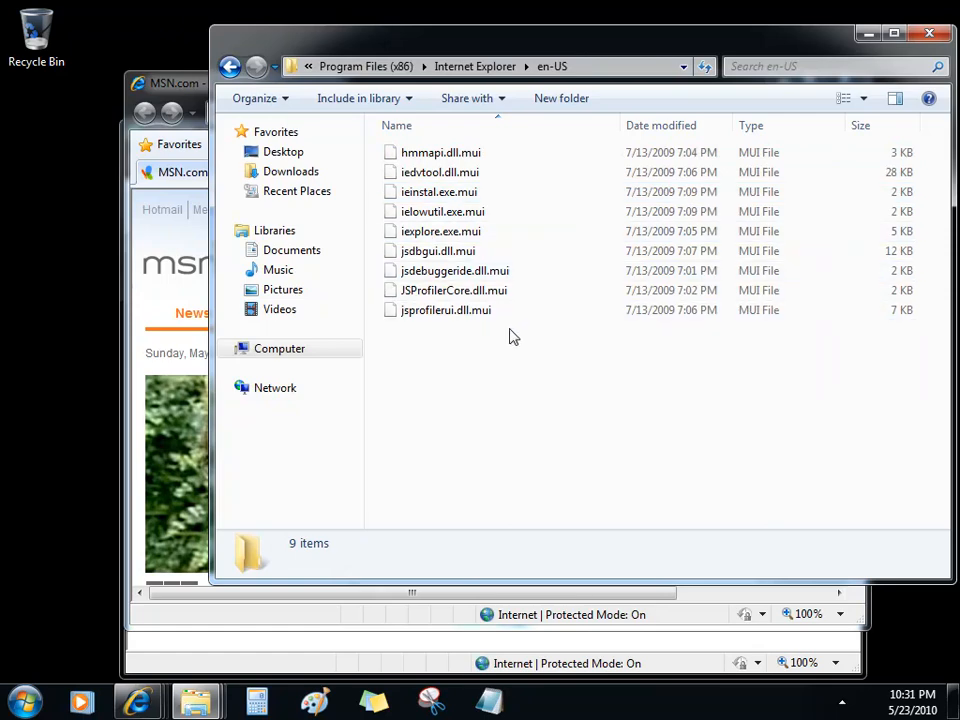
Step: Pin the en-US folder from the Internet Explorer folder to Windows Explorer's jump list, and open it from the pinned entry
{"action": "left_click", "coordinate": [475, 66]}
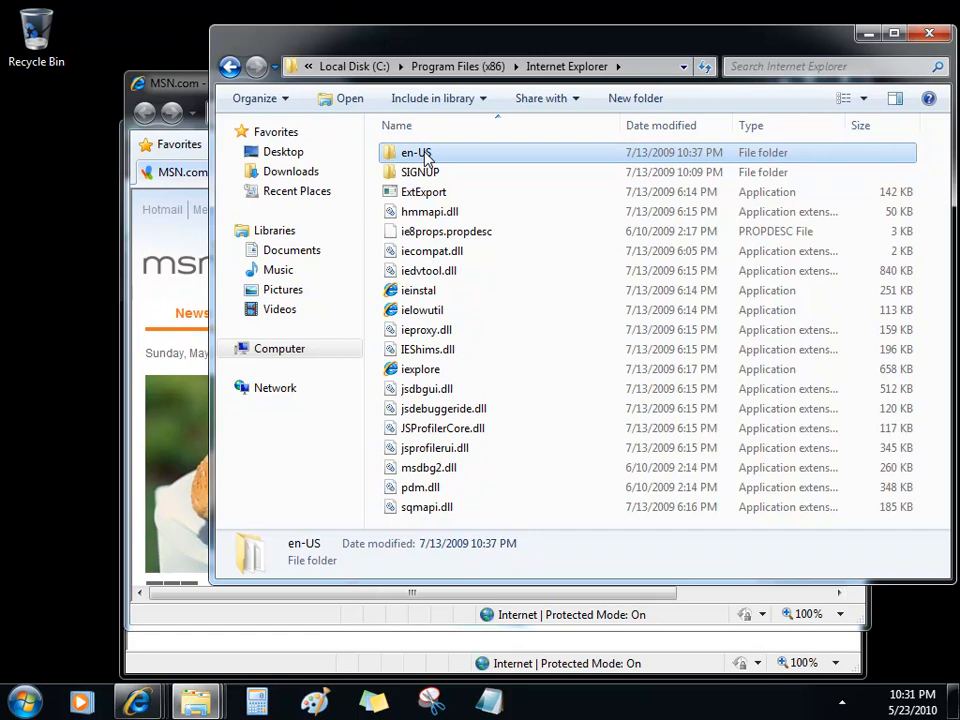
{"action": "left_click_drag", "start_coordinate": [425, 157], "coordinate": [545, 712]}
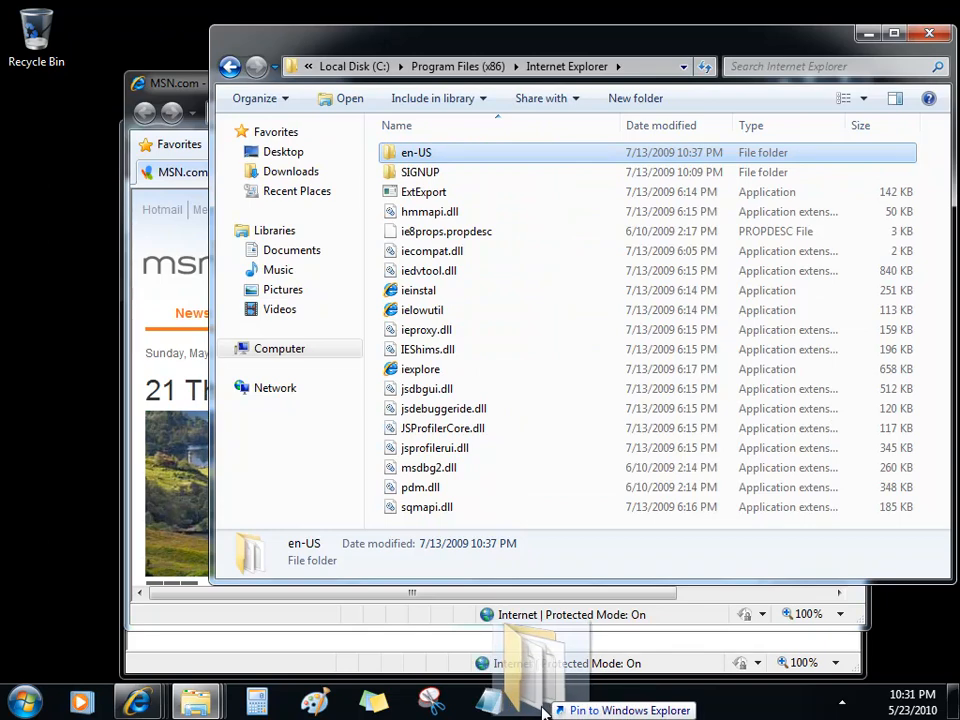
{"action": "left_click_drag", "start_coordinate": [543, 710], "coordinate": [543, 711]}
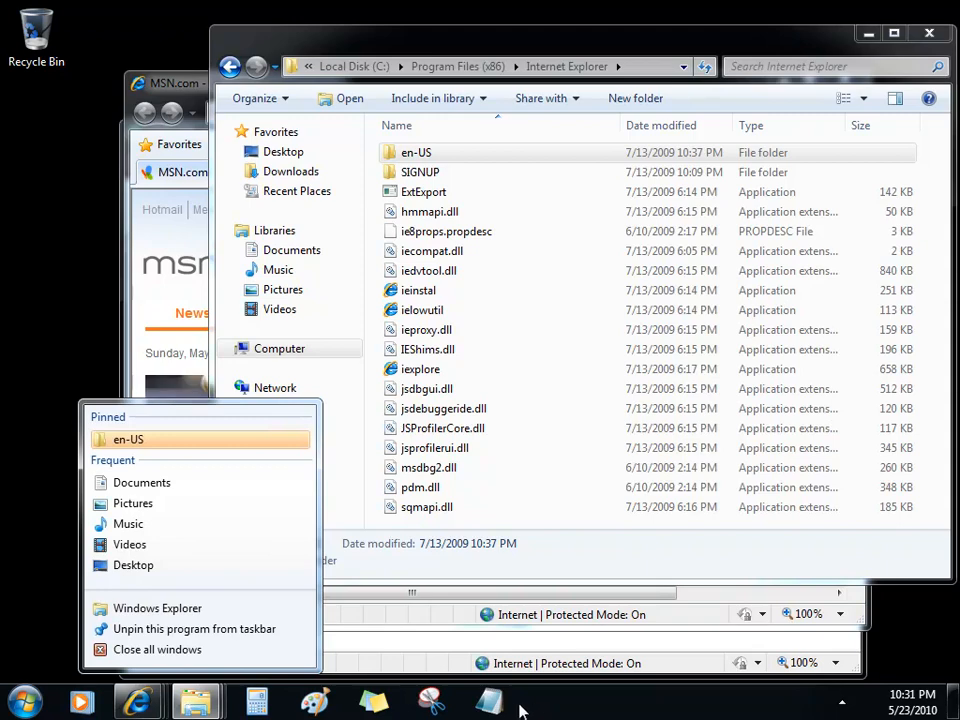
{"action": "left_click", "coordinate": [47, 570]}
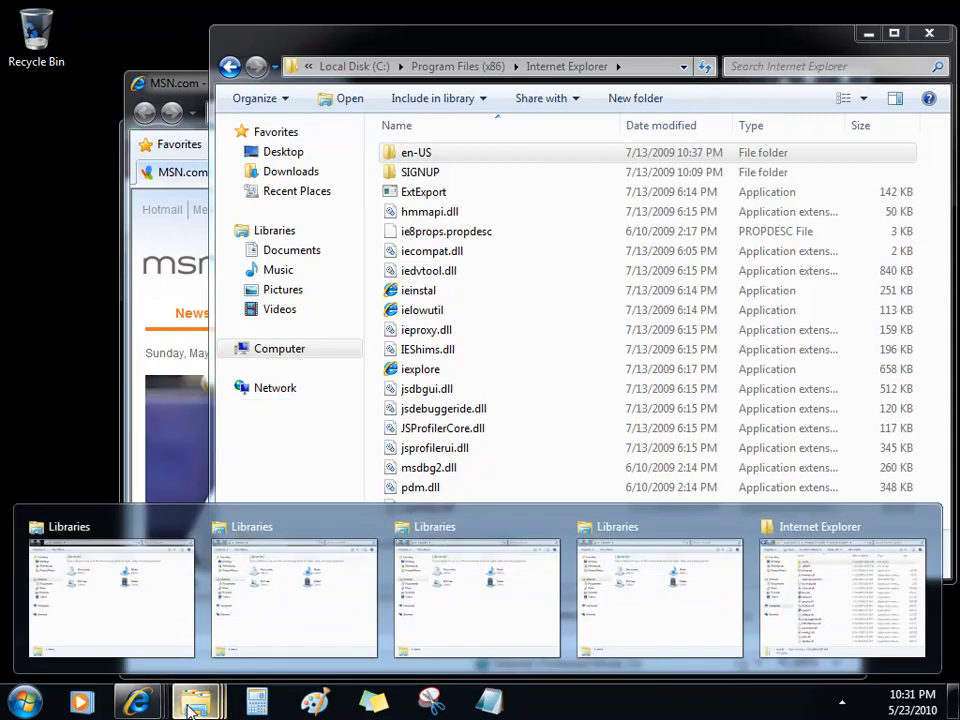
{"action": "right_click", "coordinate": [192, 705]}
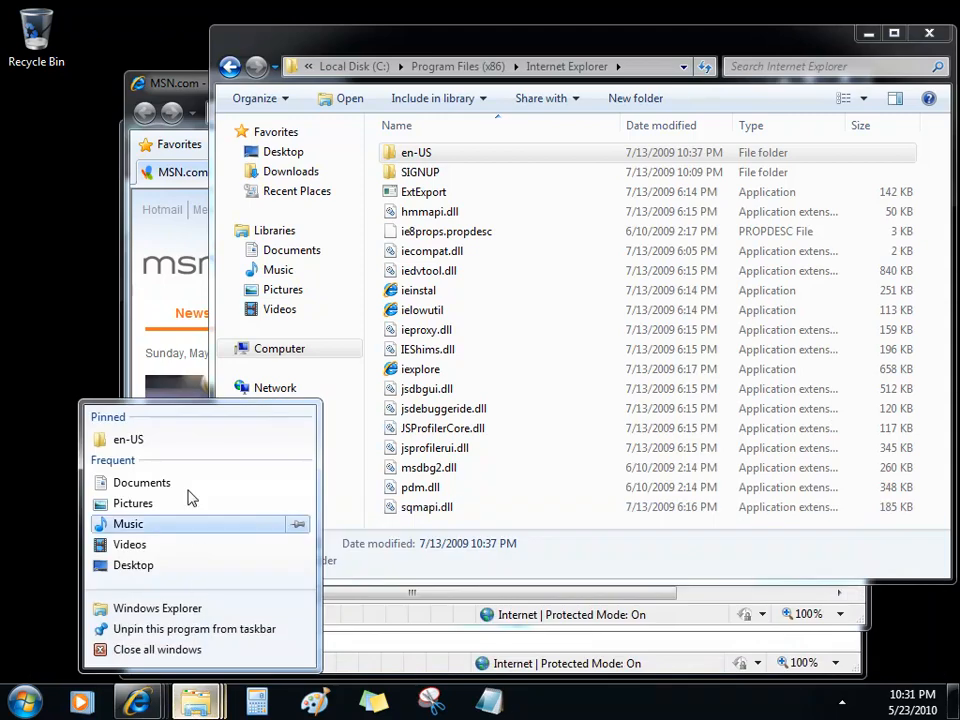
{"action": "left_click", "coordinate": [176, 441]}
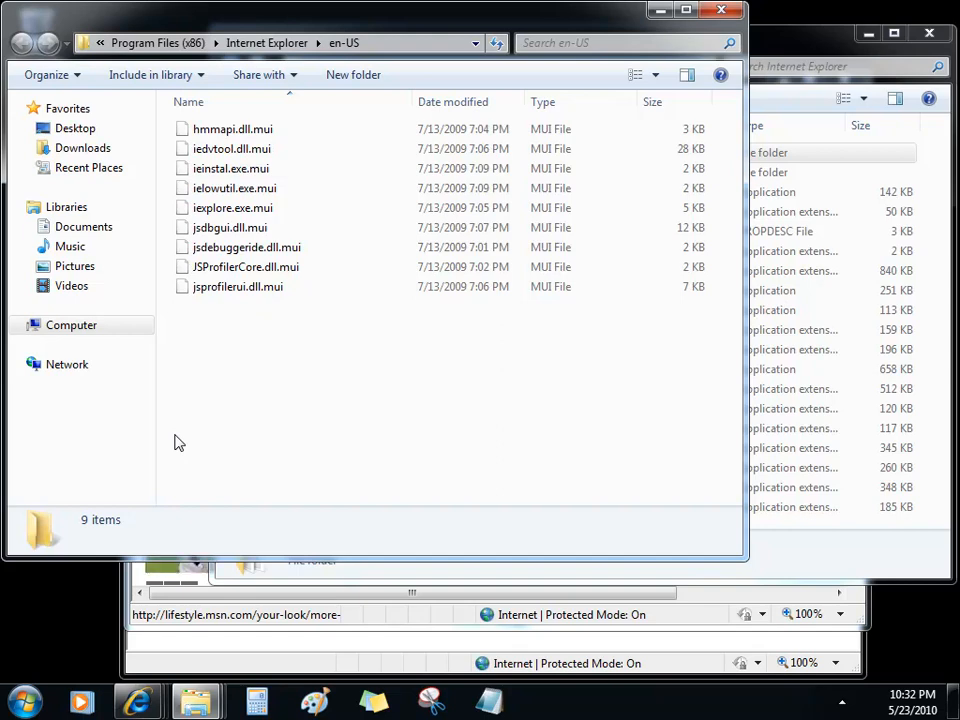
Step: Examine the Getting Started jump list of tasks in the Start menu, and collapse it
{"action": "left_click", "coordinate": [25, 704]}
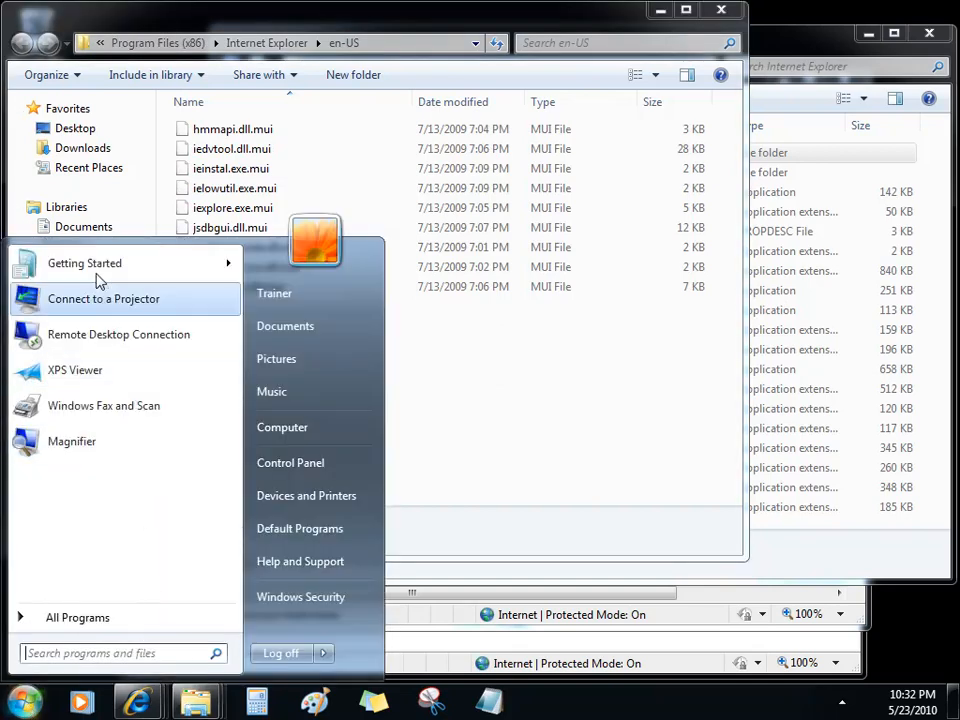
{"action": "mouse_move", "coordinate": [133, 270]}
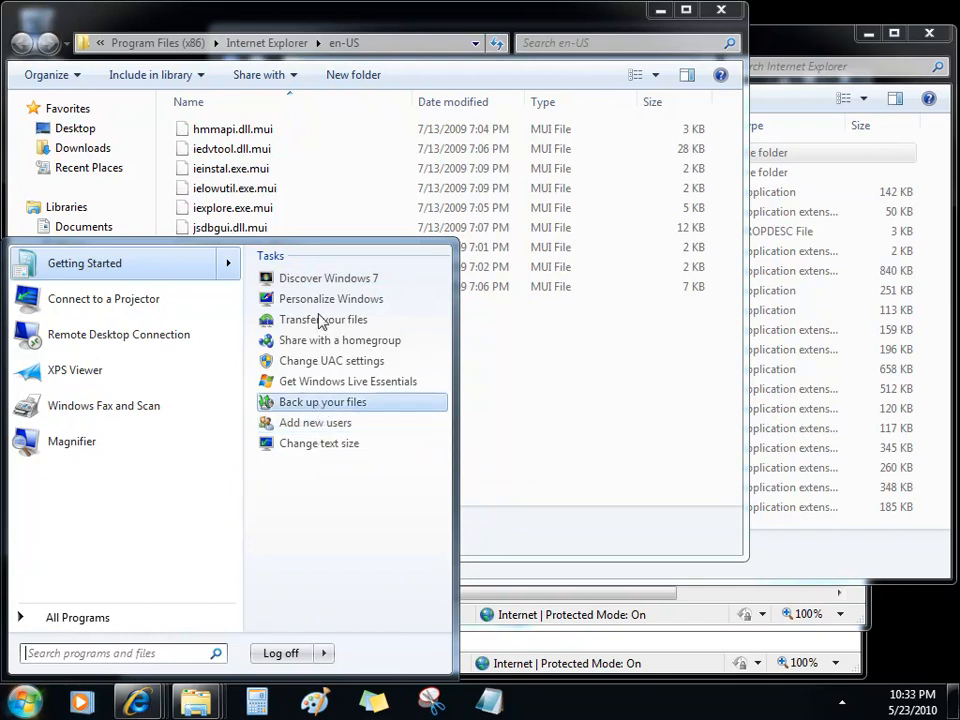
{"action": "left_click", "coordinate": [229, 263]}
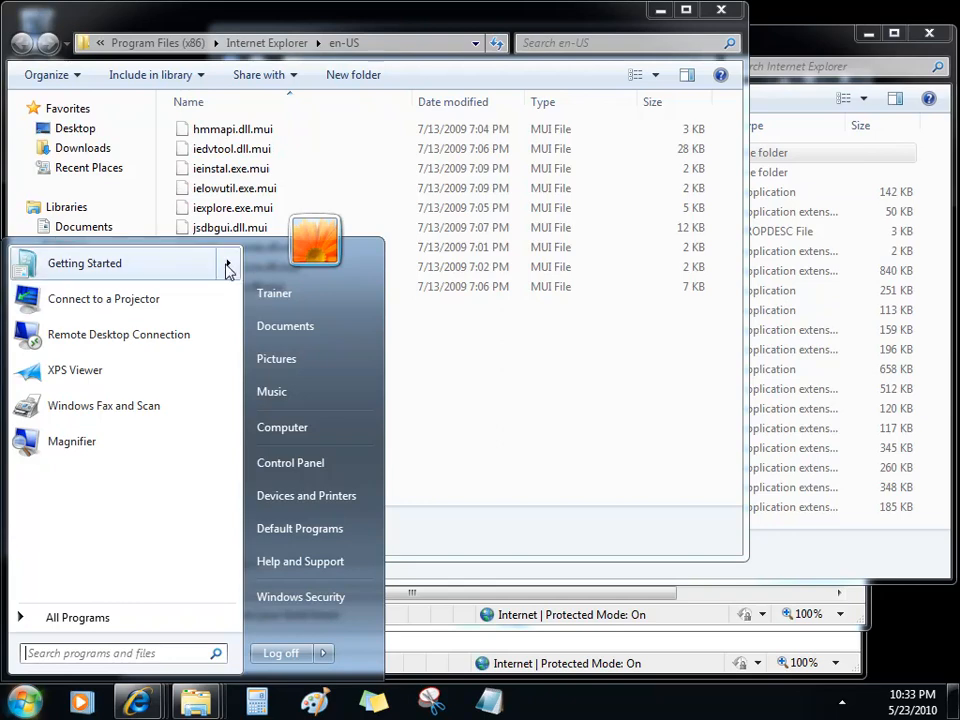
Step: Pin Windows Explorer from the Accessories programs to the Start menu, and return to the main program list
{"action": "left_click", "coordinate": [228, 266]}
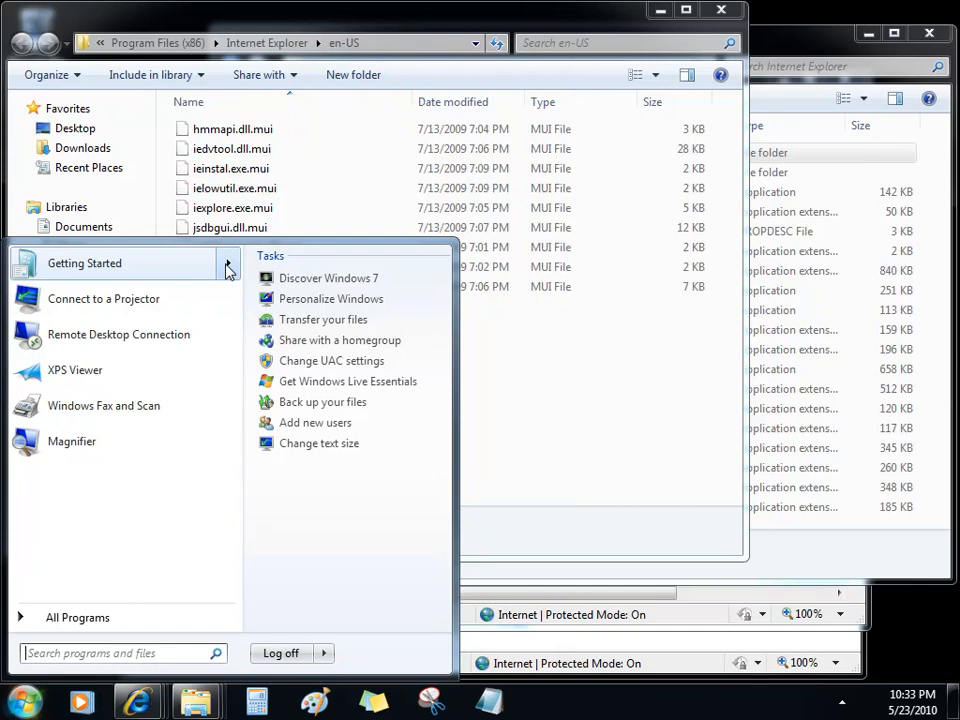
{"action": "left_click", "coordinate": [105, 624]}
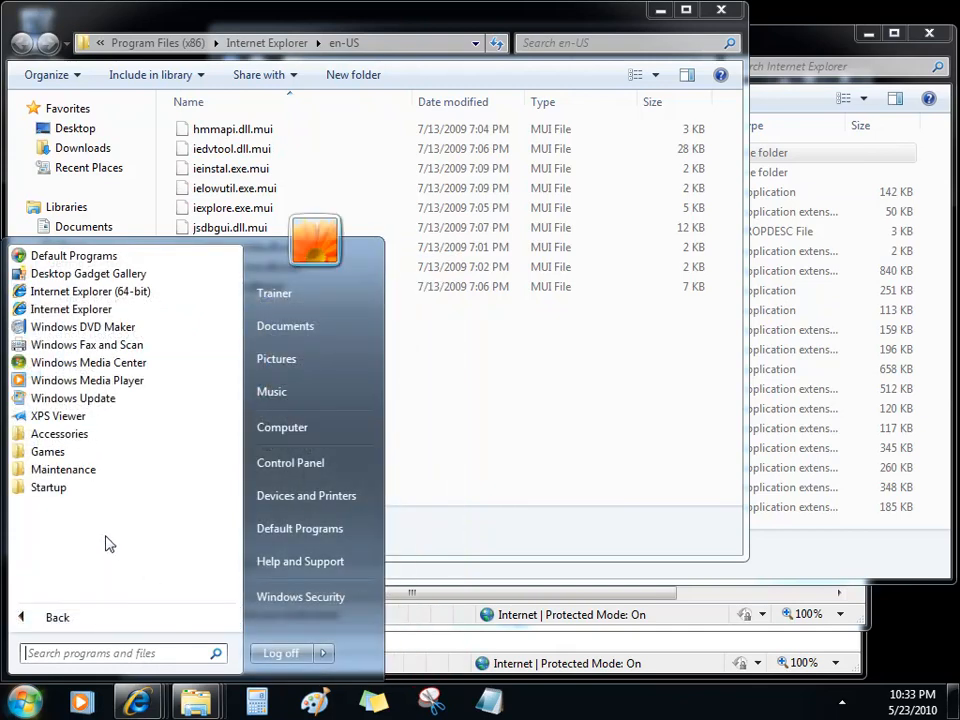
{"action": "left_click", "coordinate": [60, 434]}
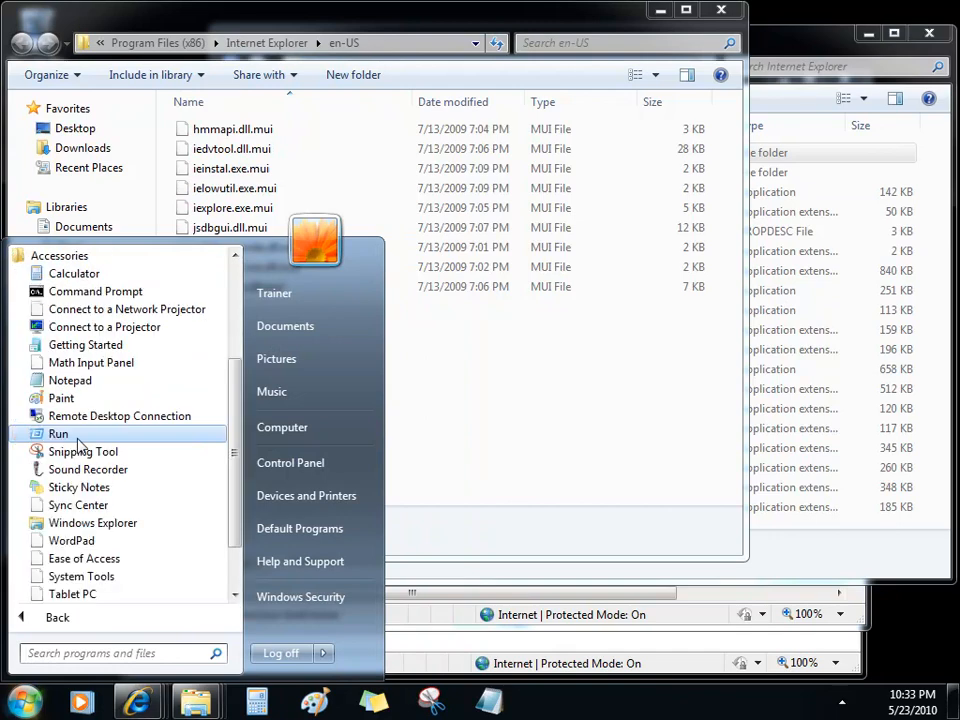
{"action": "right_click", "coordinate": [85, 528]}
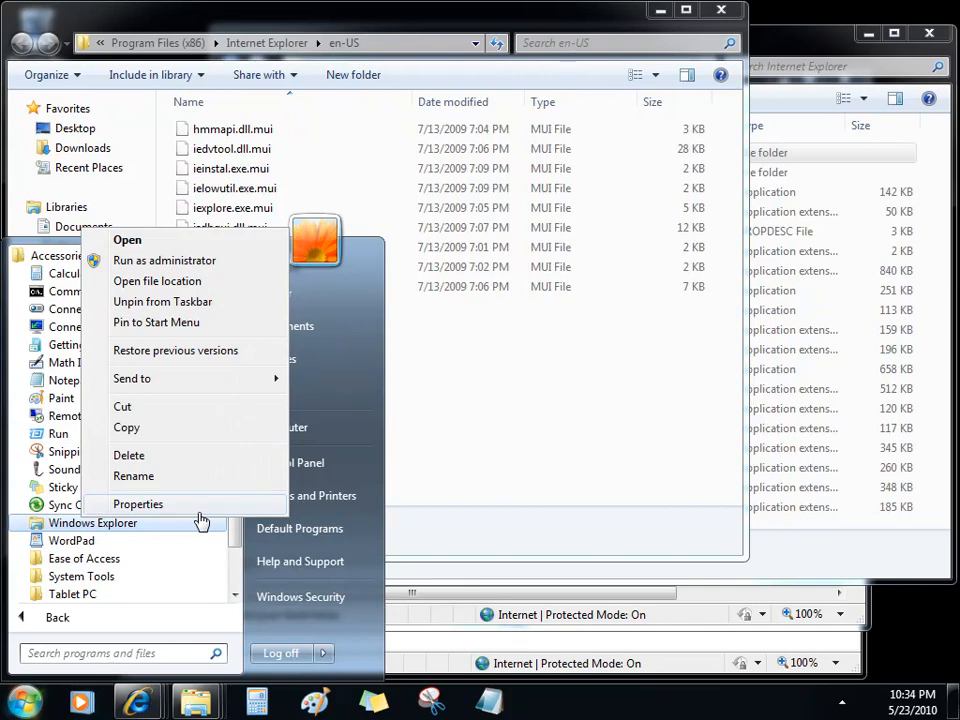
{"action": "left_click", "coordinate": [167, 324]}
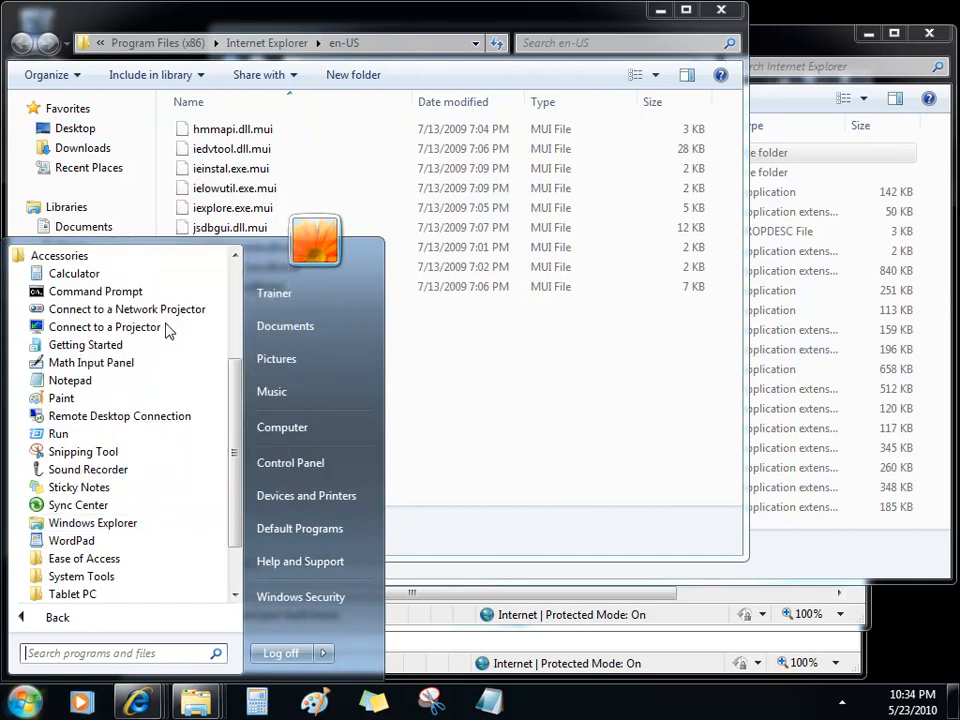
{"action": "left_click", "coordinate": [88, 620]}
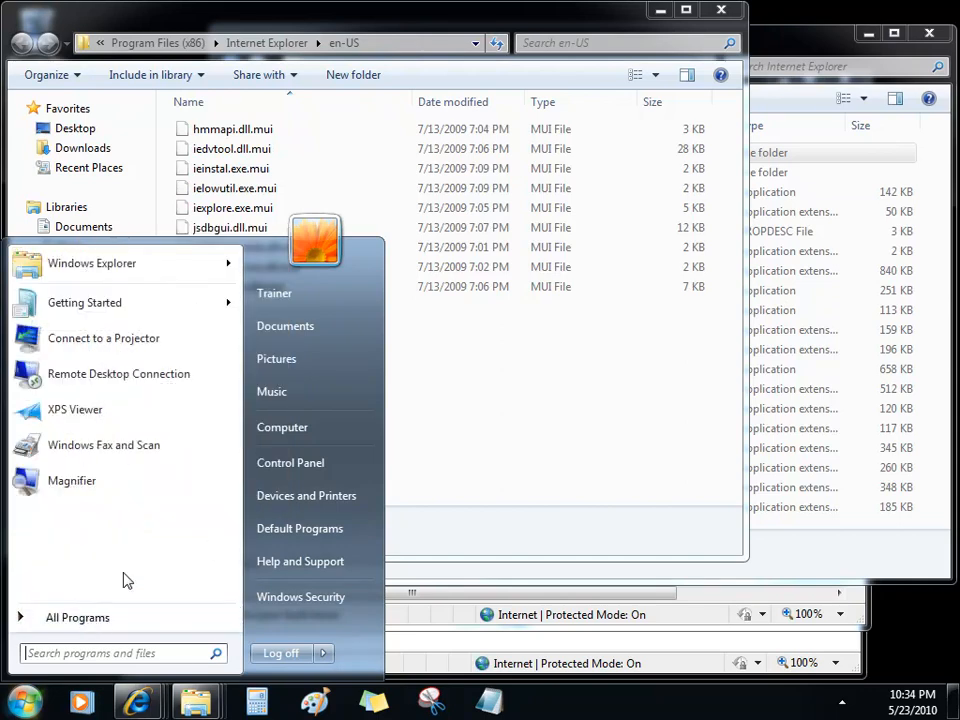
Step: Compare Windows Explorer's jump lists in the Start menu and on the taskbar, and view the shortcut options for Connect to a Projector
{"action": "mouse_move", "coordinate": [231, 270]}
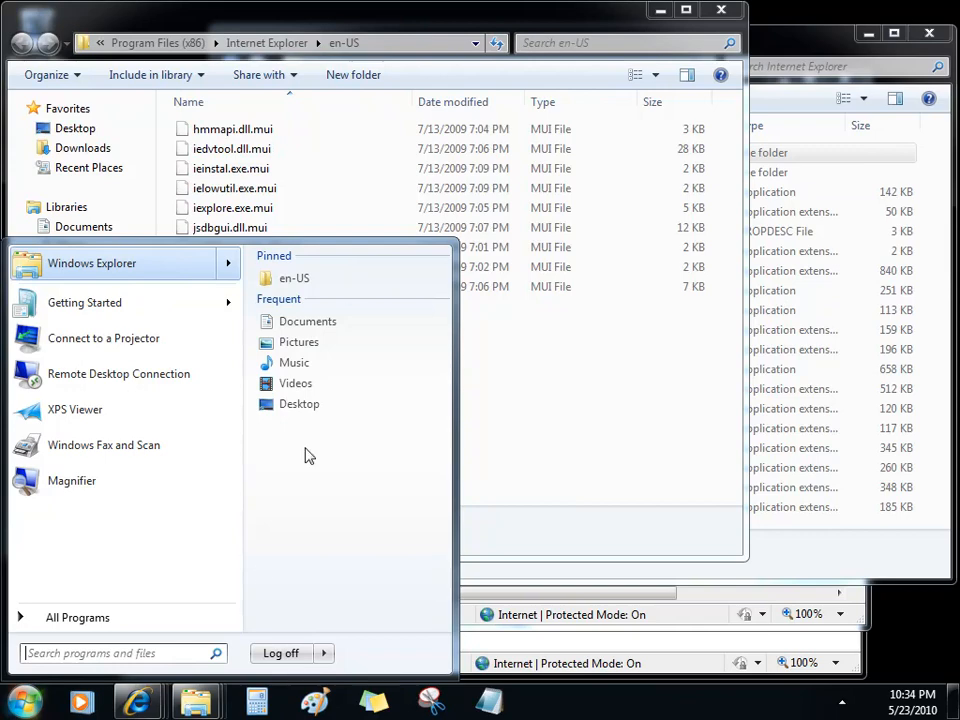
{"action": "right_click", "coordinate": [182, 706]}
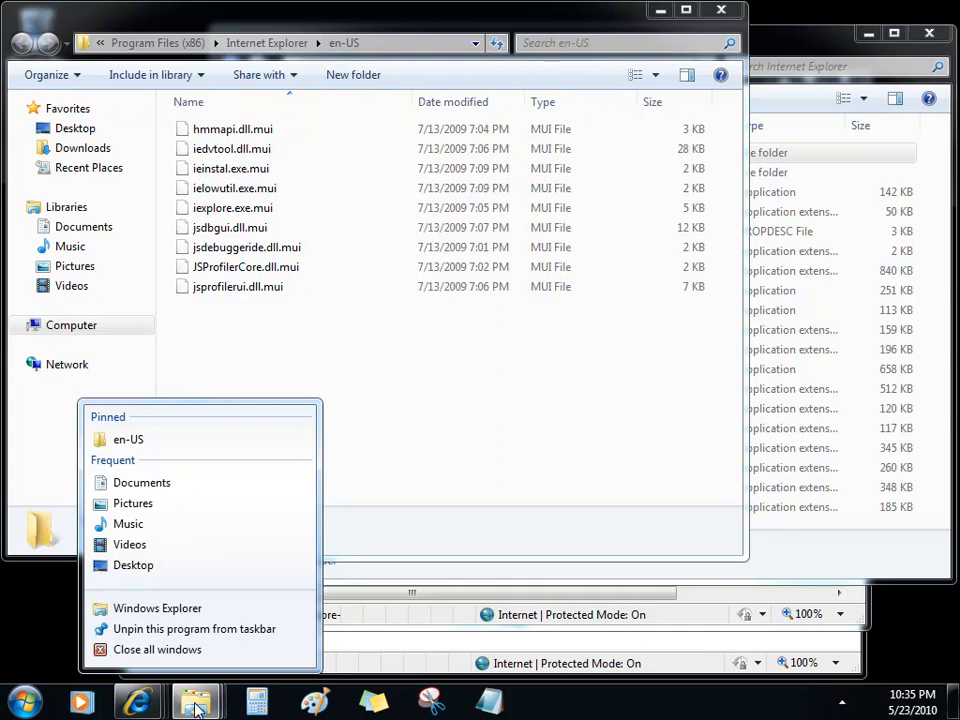
{"action": "left_click", "coordinate": [27, 701]}
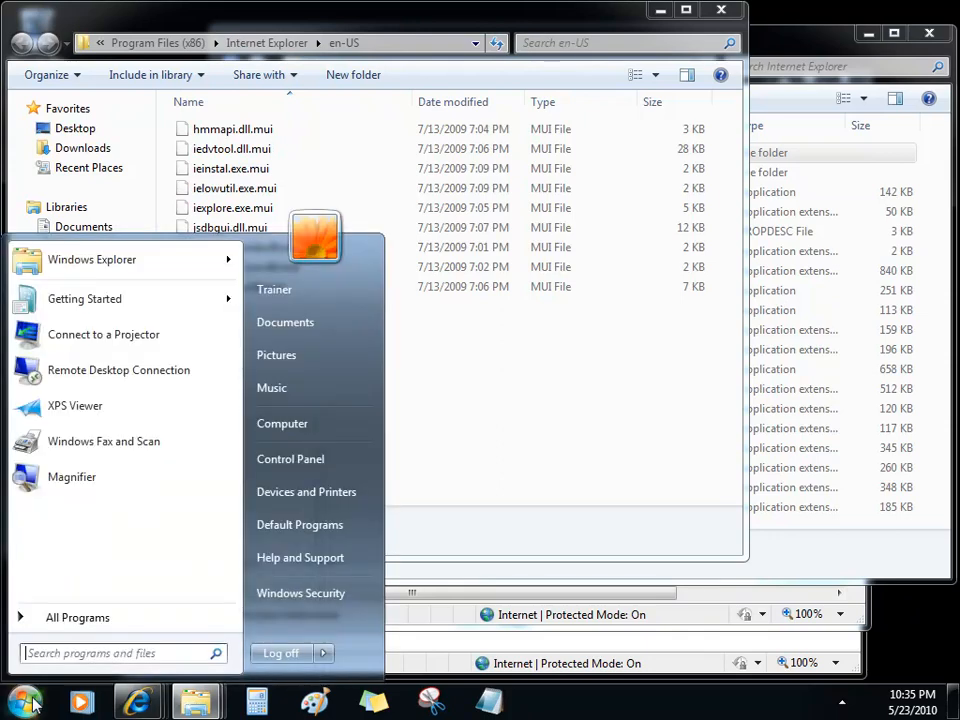
{"action": "right_click", "coordinate": [83, 342]}
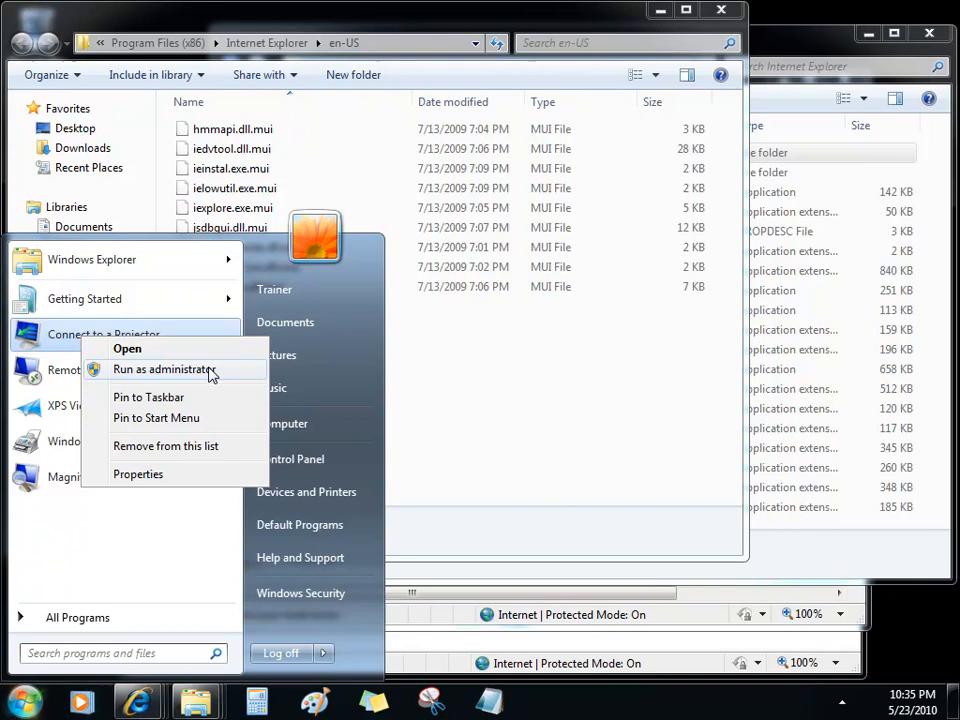
Step: Try to launch Windows Explorer as administrator from the taskbar, and decline the User Account Control request
{"action": "left_click", "coordinate": [38, 698]}
{"action": "left_click", "coordinate": [38, 698]}
{"action": "left_click", "coordinate": [66, 660]}
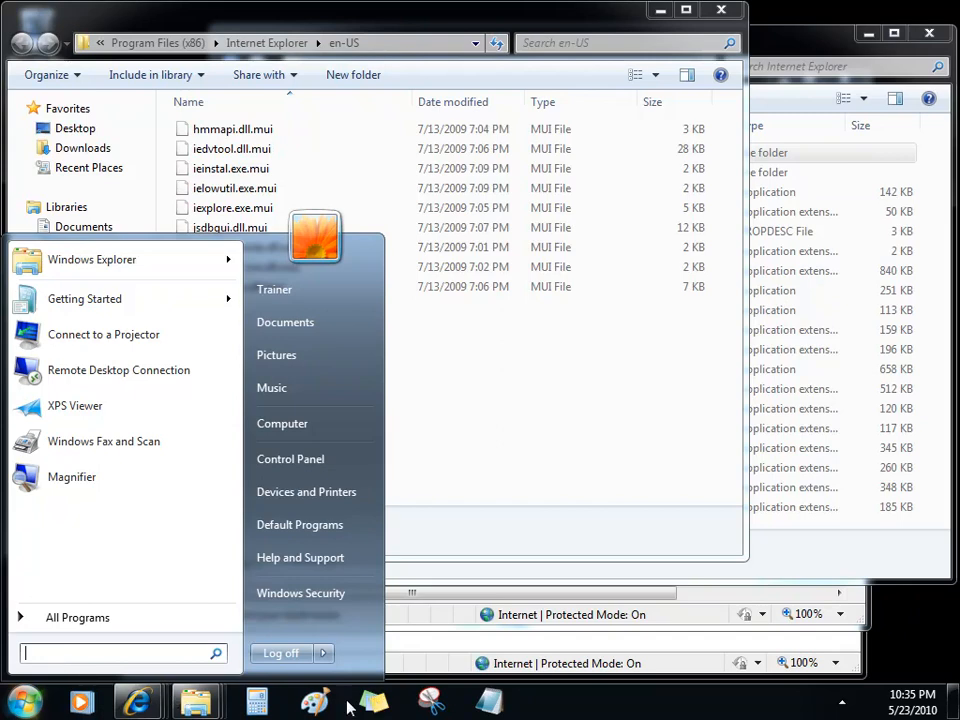
{"action": "left_click", "coordinate": [199, 708]}
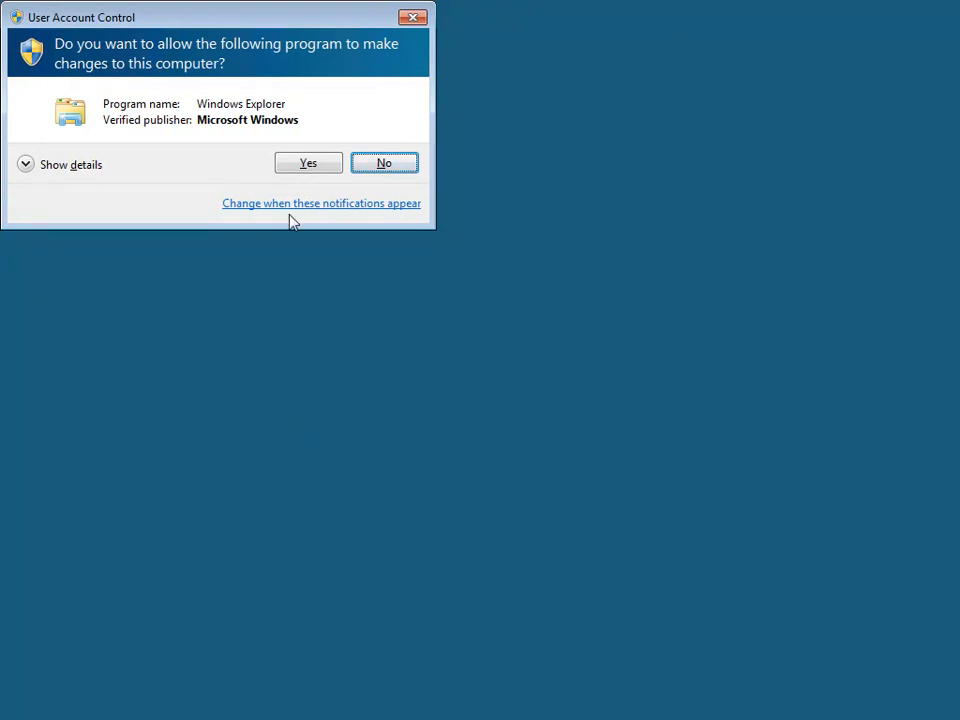
{"action": "left_click", "coordinate": [384, 163]}
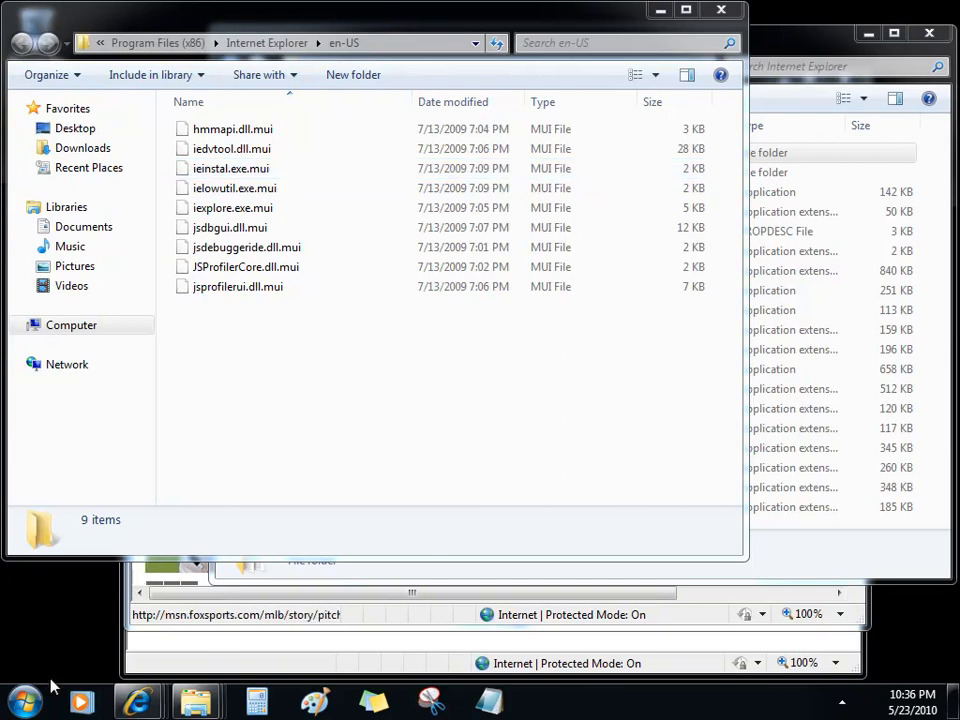
Step: Search the Start menu for cmd, pin it to the taskbar, and open two Command Prompt windows from the pinned program
{"action": "left_click", "coordinate": [28, 703]}
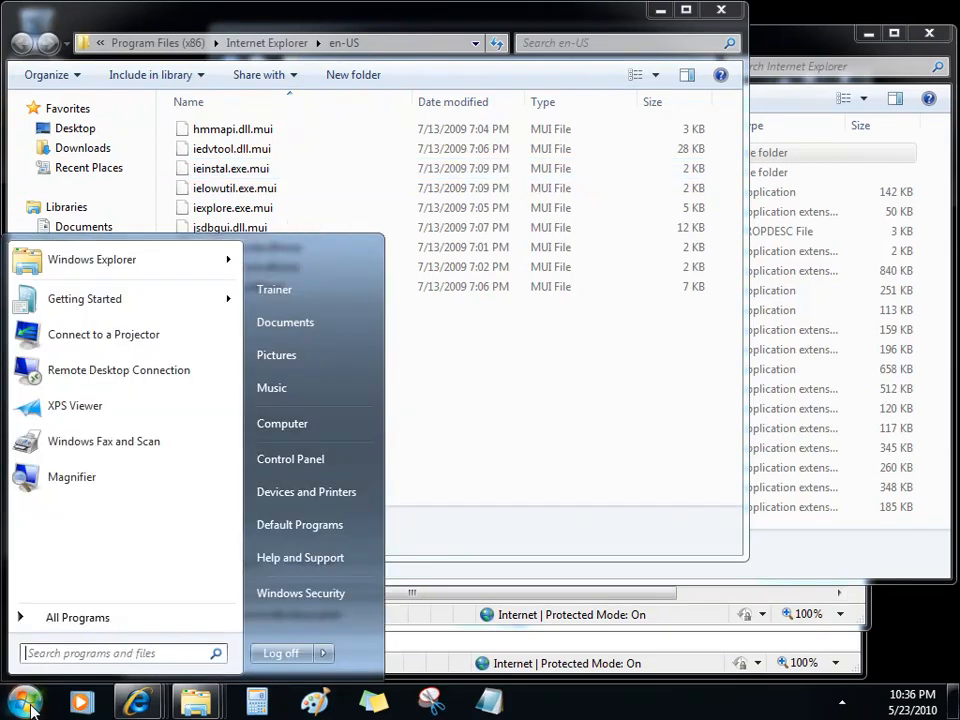
{"action": "type", "text": "cmd"}
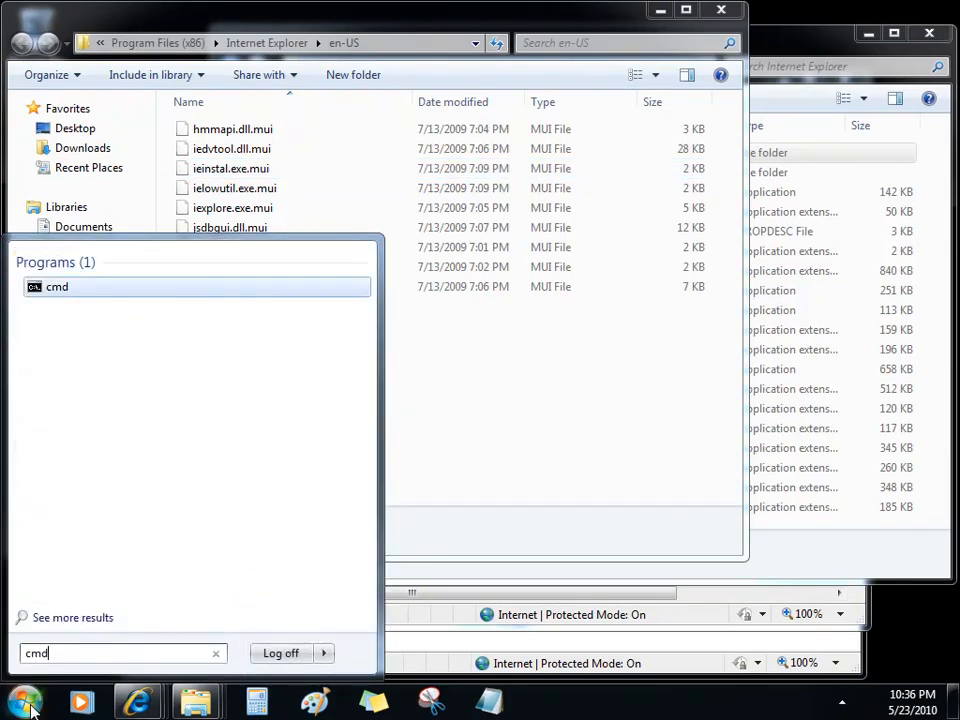
{"action": "right_click", "coordinate": [67, 290]}
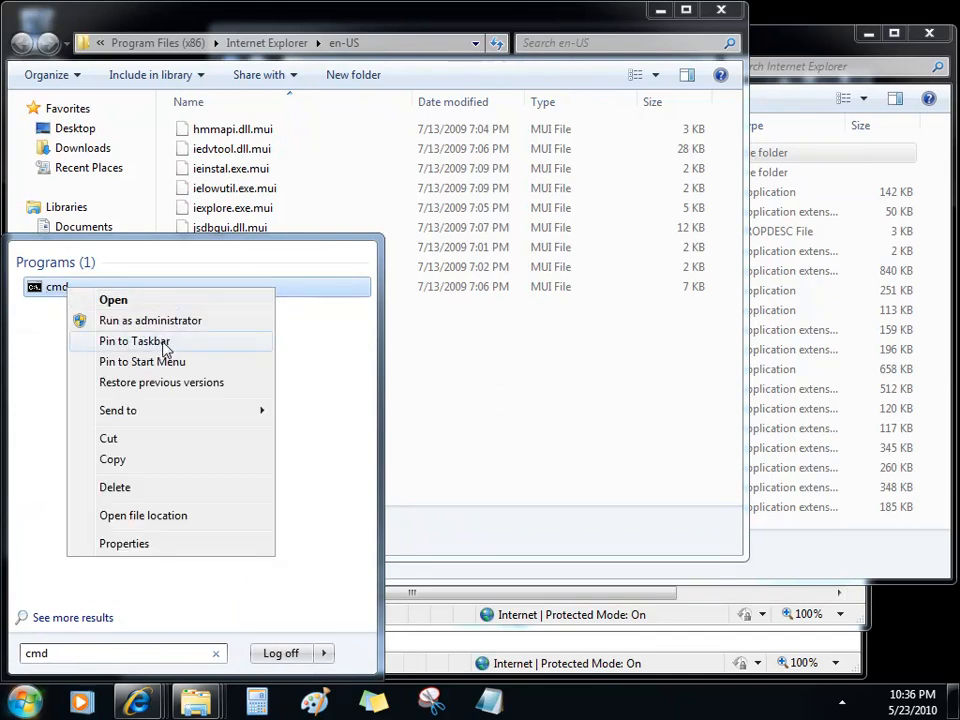
{"action": "left_click", "coordinate": [164, 345]}
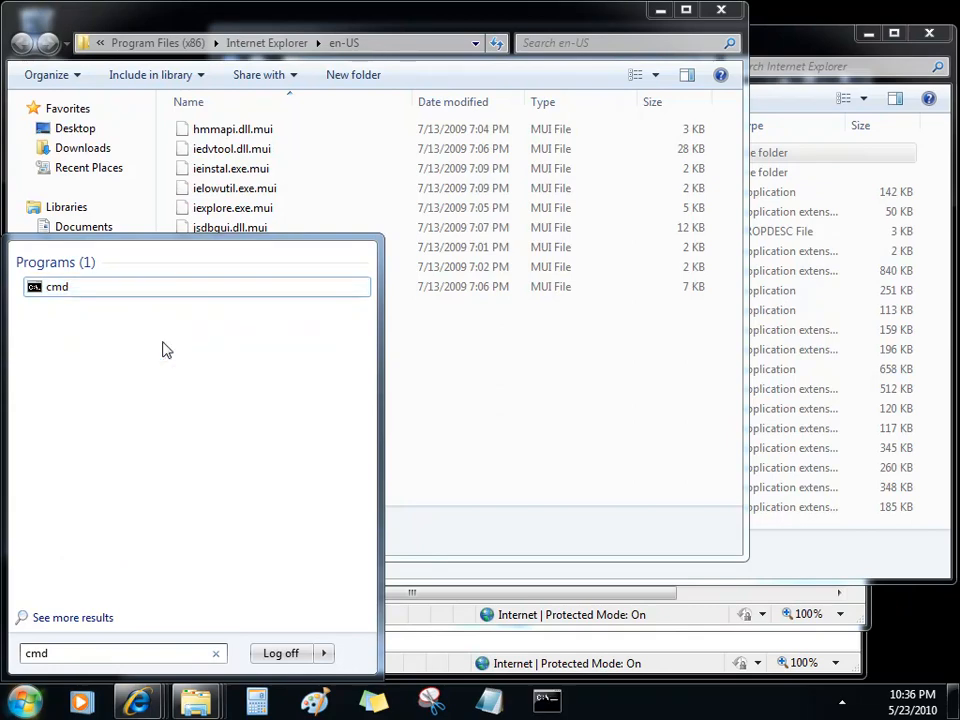
{"action": "left_click", "coordinate": [556, 706]}
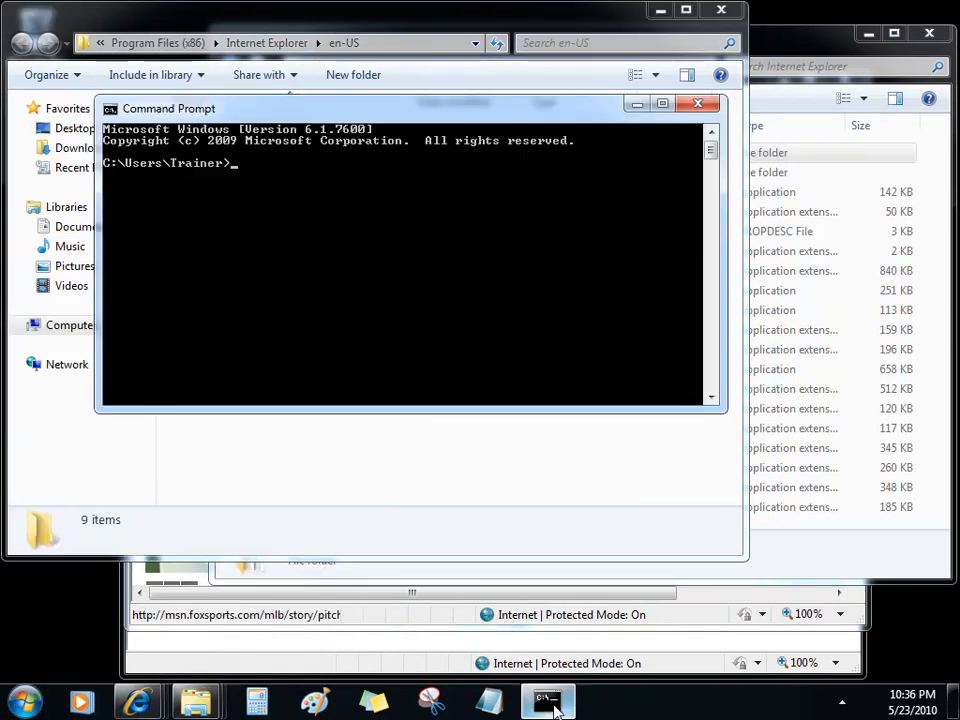
{"action": "left_click", "coordinate": [556, 710], "text": "shift"}
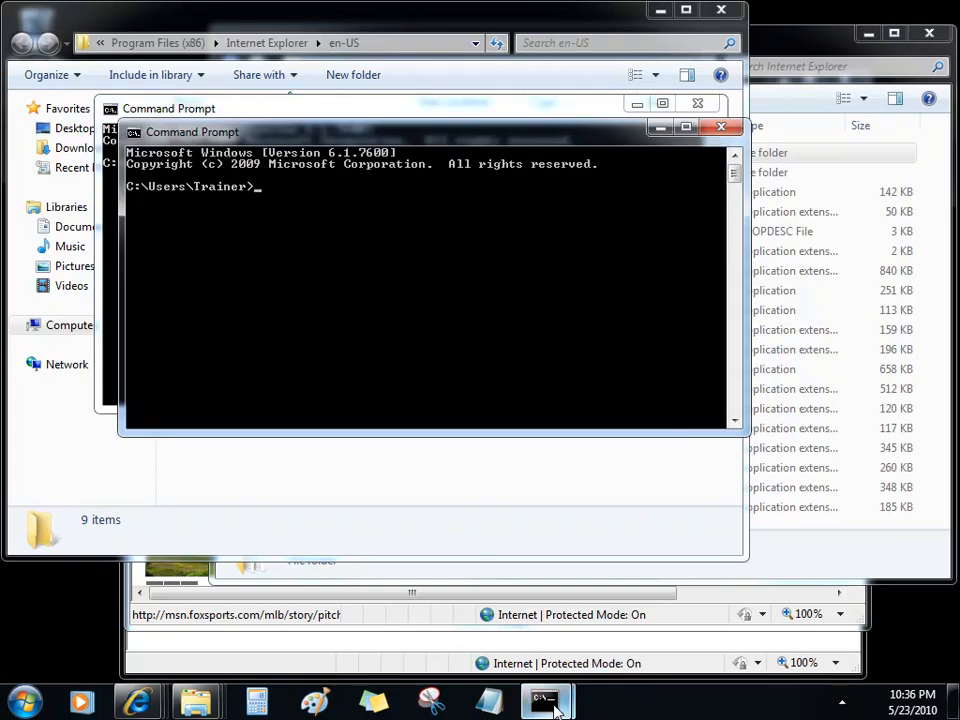
Step: Launch an administrator Command Prompt from the taskbar, allow the User Account Control request, and move its window clear of the others
{"action": "mouse_move", "coordinate": [556, 708]}
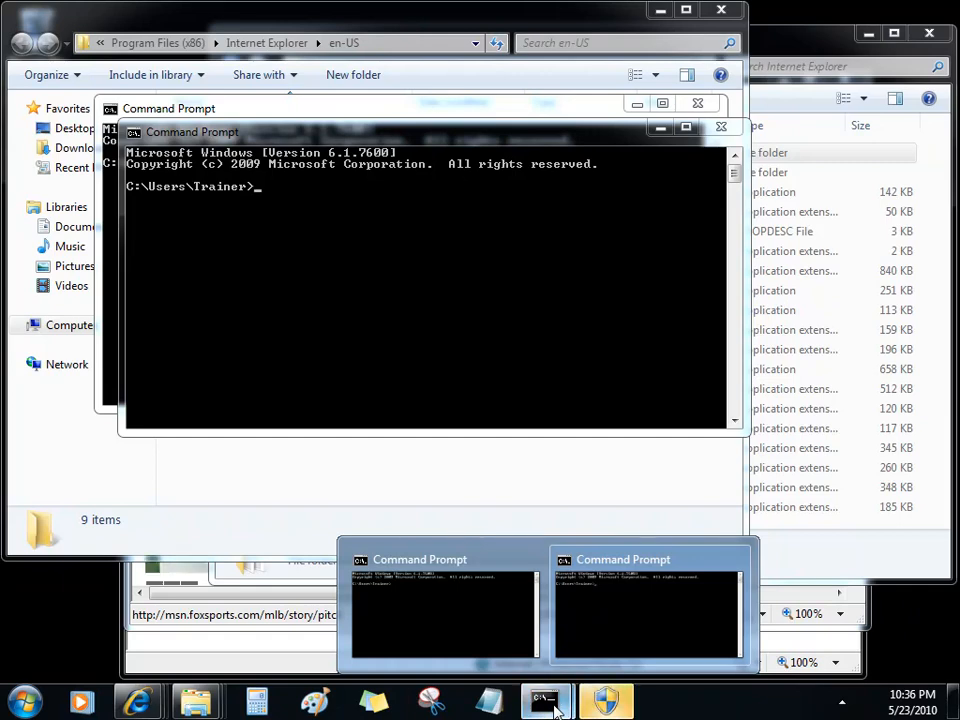
{"action": "left_click", "coordinate": [605, 701]}
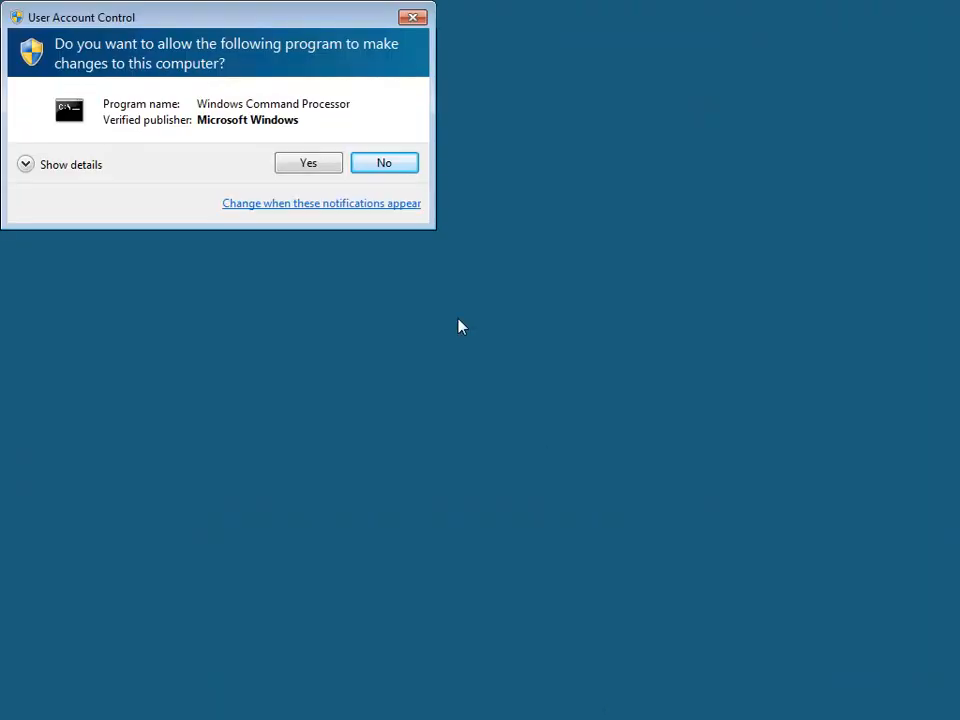
{"action": "left_click", "coordinate": [310, 166]}
{"action": "left_click_drag", "start_coordinate": [361, 160], "coordinate": [411, 222]}
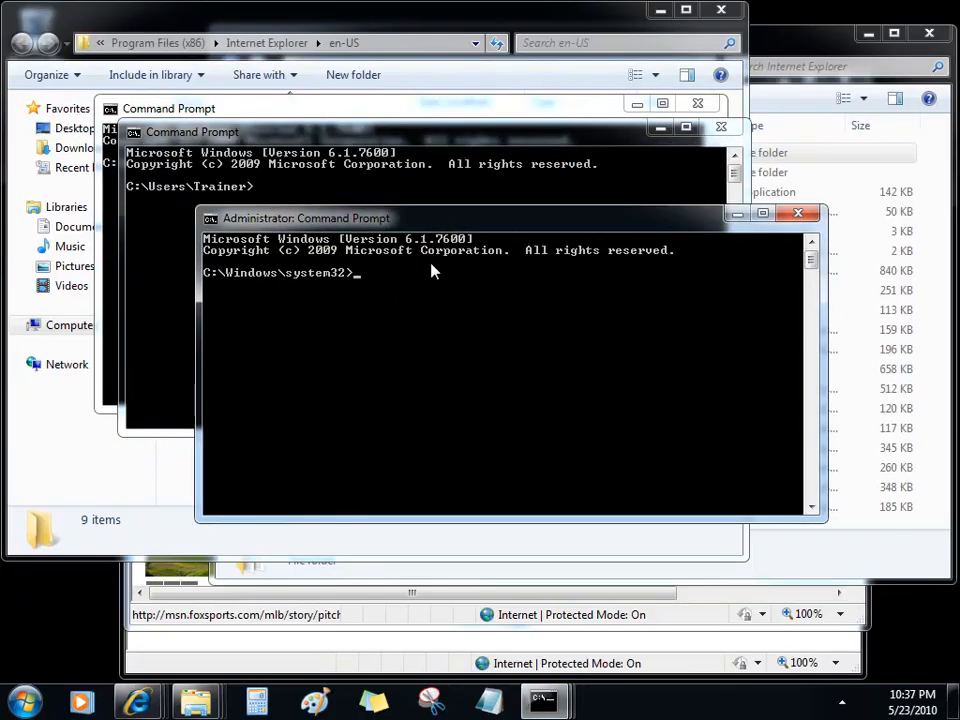
{"action": "left_click_drag", "start_coordinate": [432, 271], "coordinate": [450, 312]}
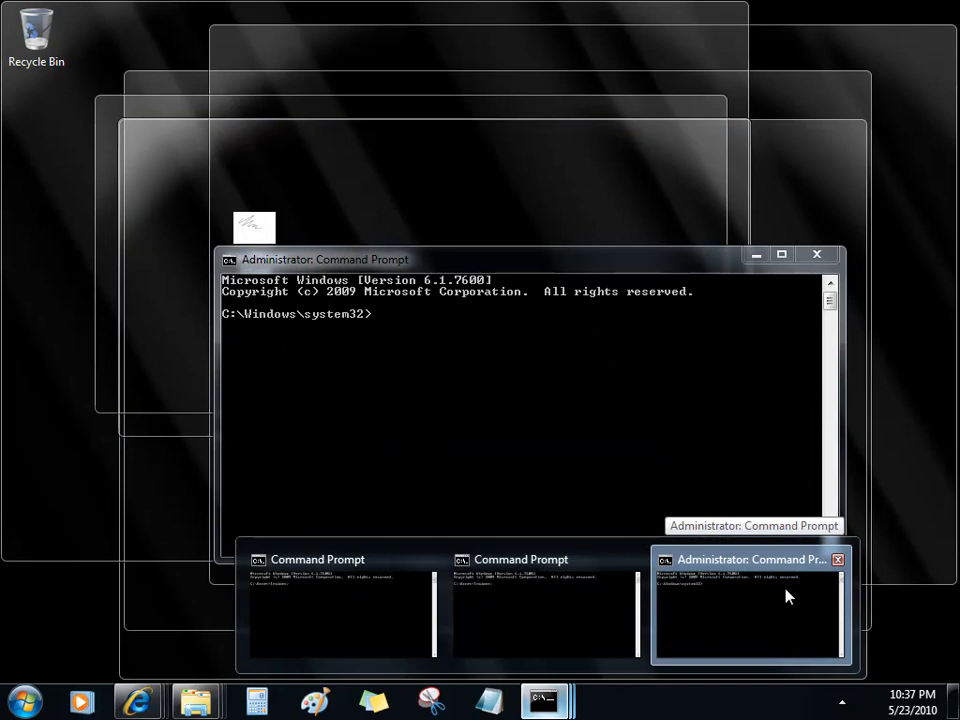
Step: Close the administrator Command Prompt from its taskbar preview, and close all remaining Command Prompt windows together
{"action": "left_click", "coordinate": [838, 561]}
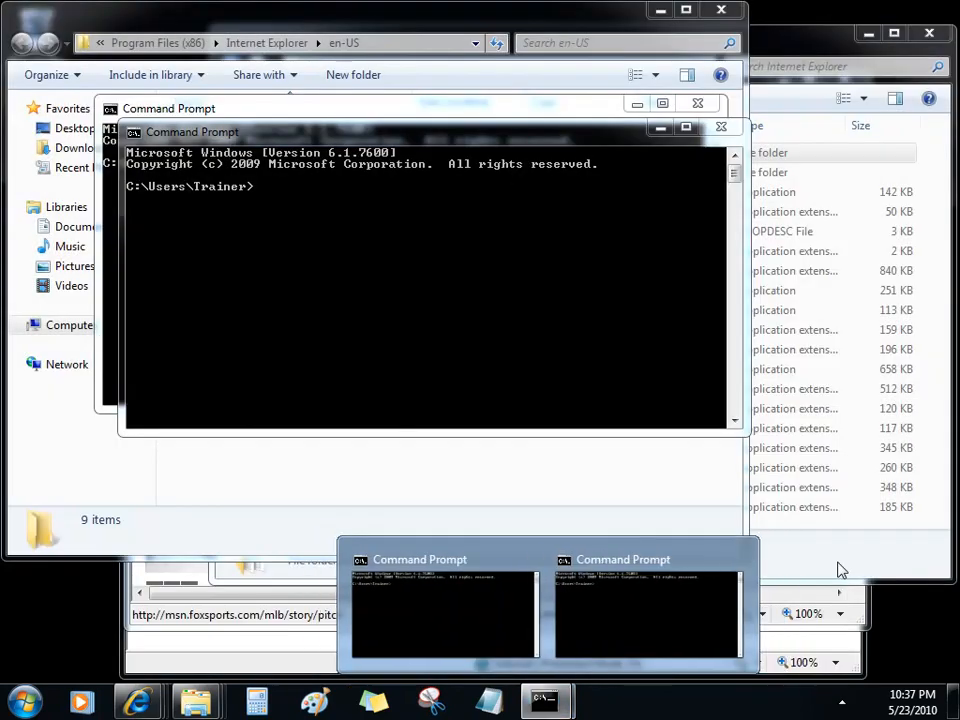
{"action": "mouse_move", "coordinate": [681, 611]}
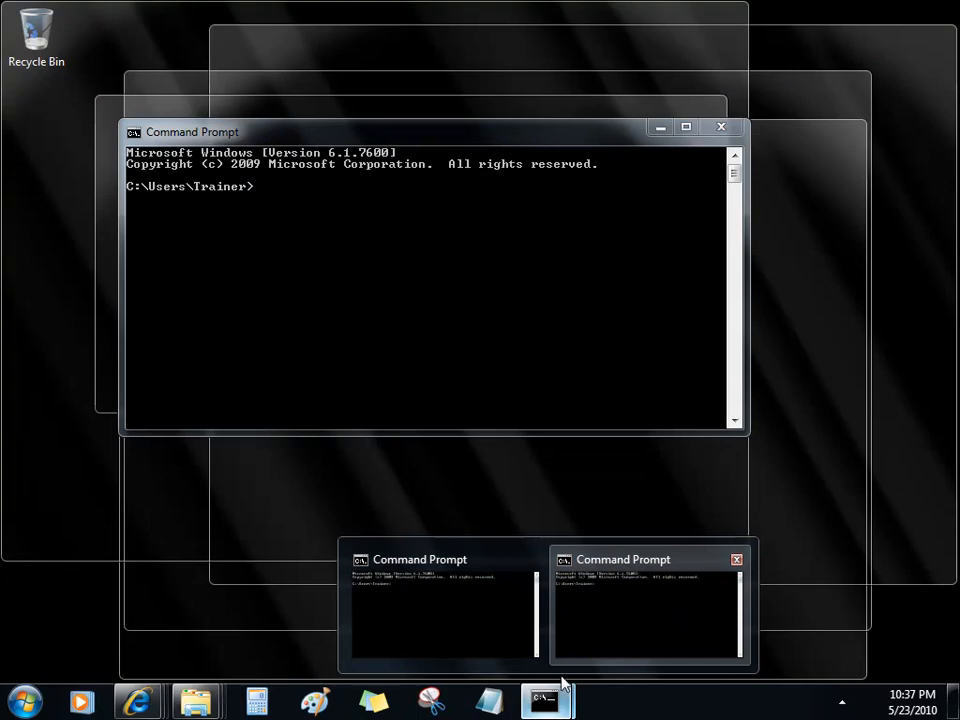
{"action": "right_click", "coordinate": [539, 707]}
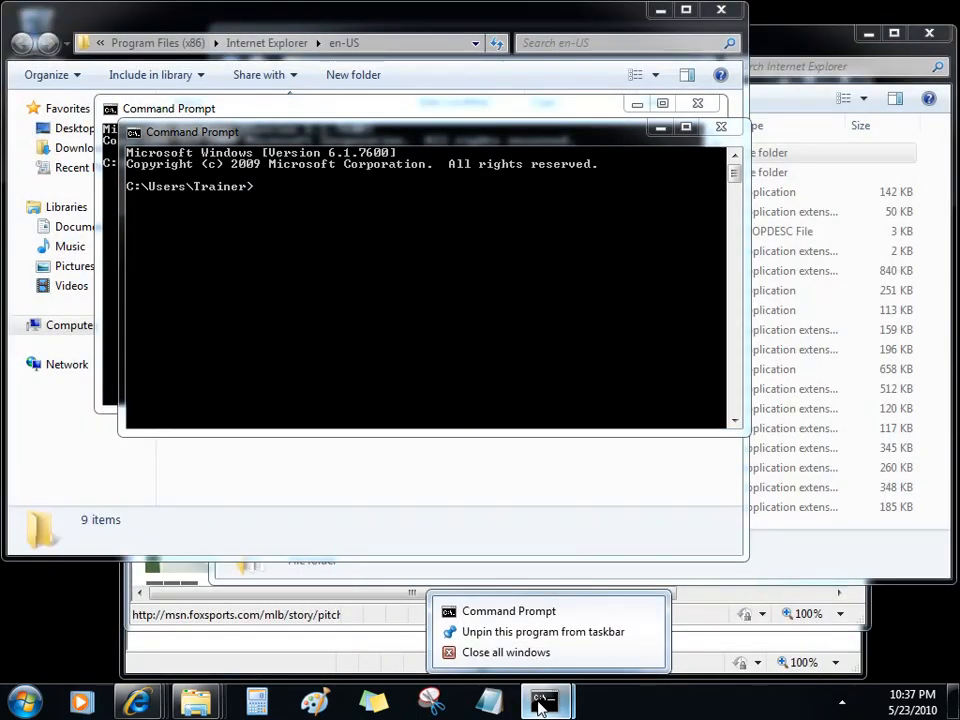
{"action": "left_click", "coordinate": [517, 655]}
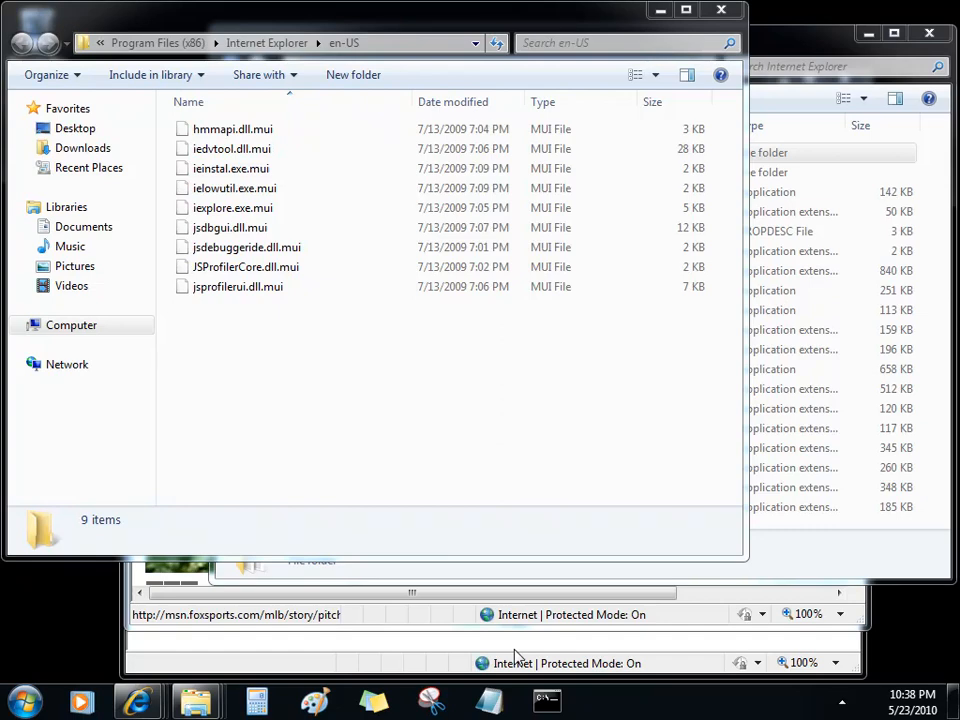
Step: Unlock the taskbar and move it to the right edge of the screen
{"action": "right_click", "coordinate": [605, 708]}
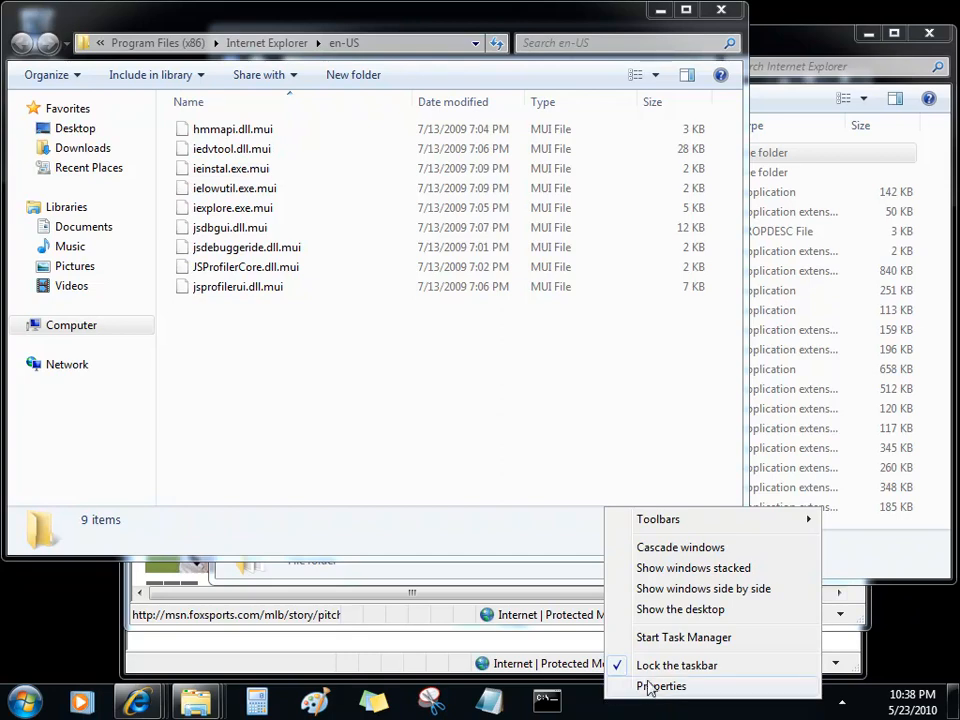
{"action": "left_click", "coordinate": [701, 674]}
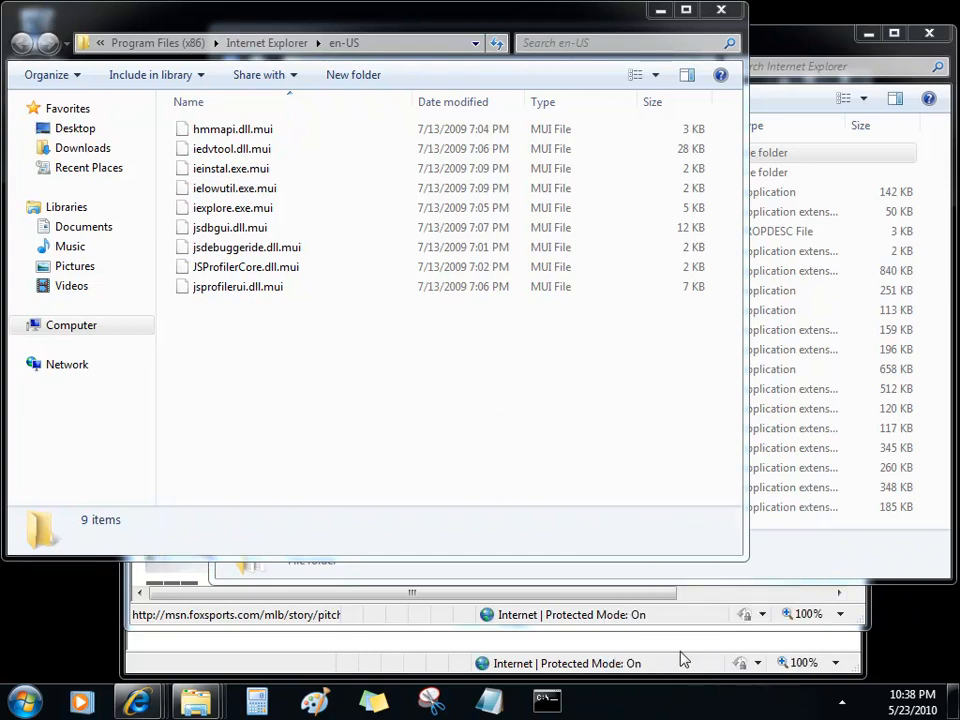
{"action": "left_click_drag", "start_coordinate": [680, 655], "coordinate": [840, 381]}
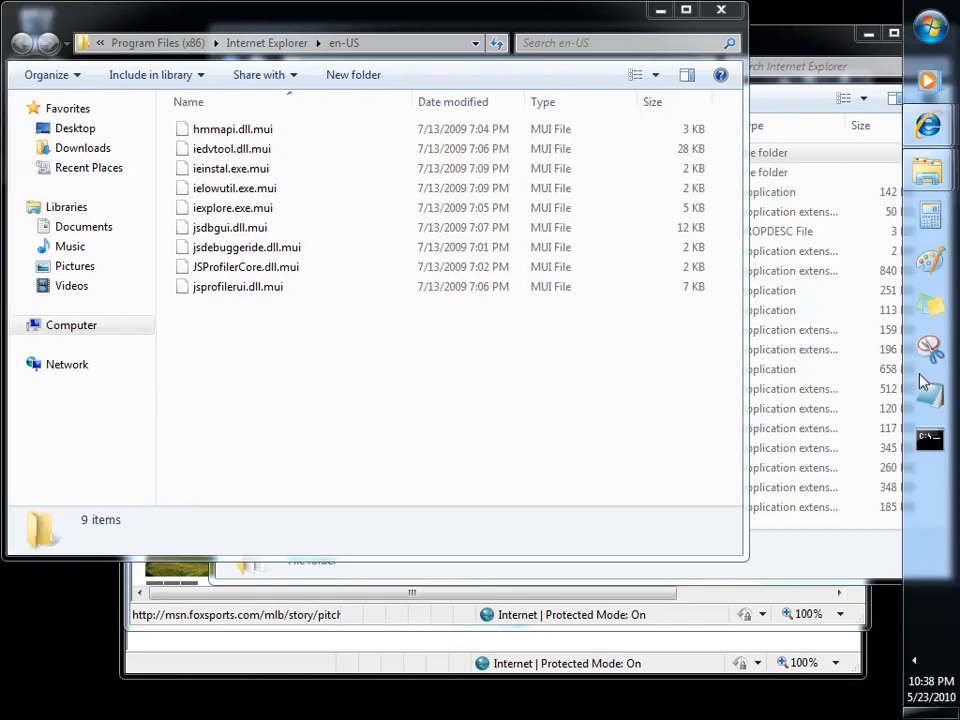
Step: Move the taskbar back to the bottom edge of the screen
{"action": "left_click_drag", "start_coordinate": [916, 536], "coordinate": [924, 534]}
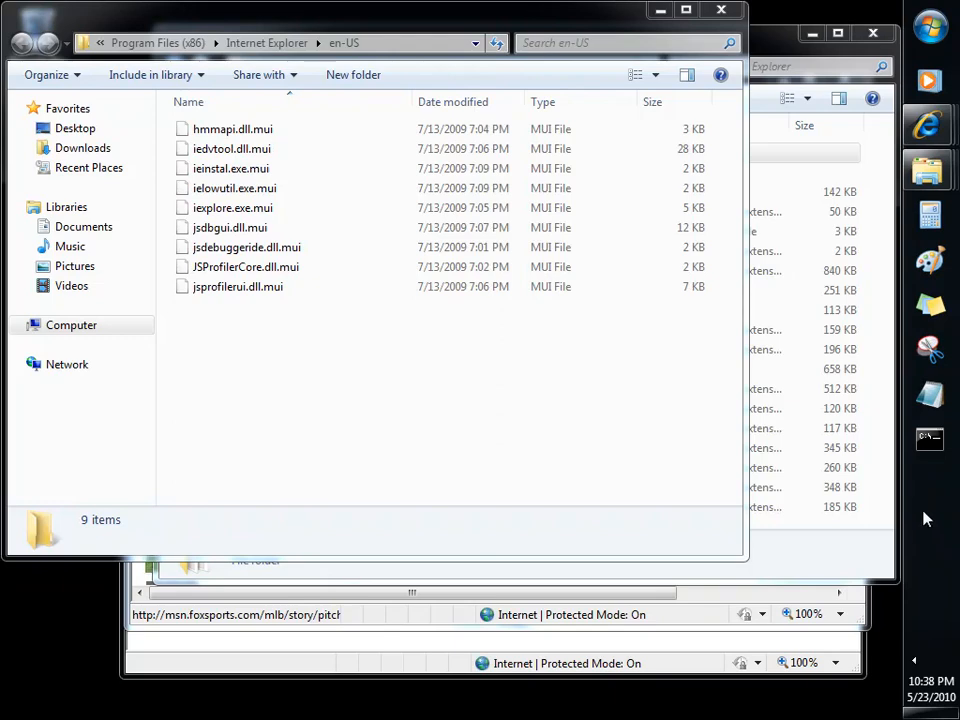
{"action": "left_click_drag", "start_coordinate": [925, 500], "coordinate": [585, 706]}
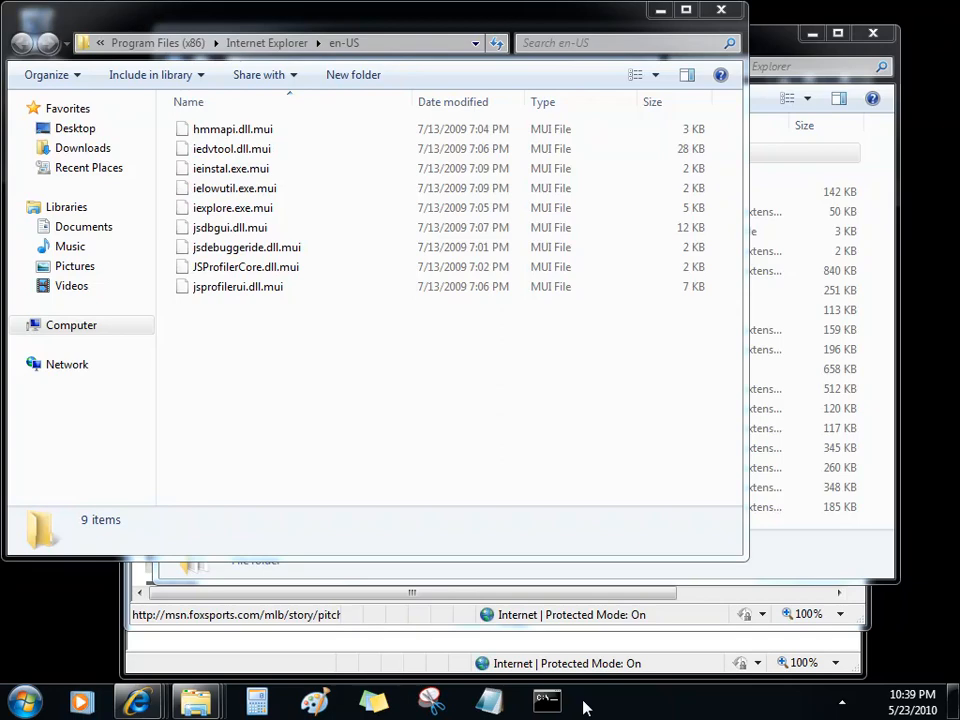
Step: Open the Taskbar and Start Menu Properties and view the choices for the taskbar location on screen
{"action": "right_click", "coordinate": [650, 698]}
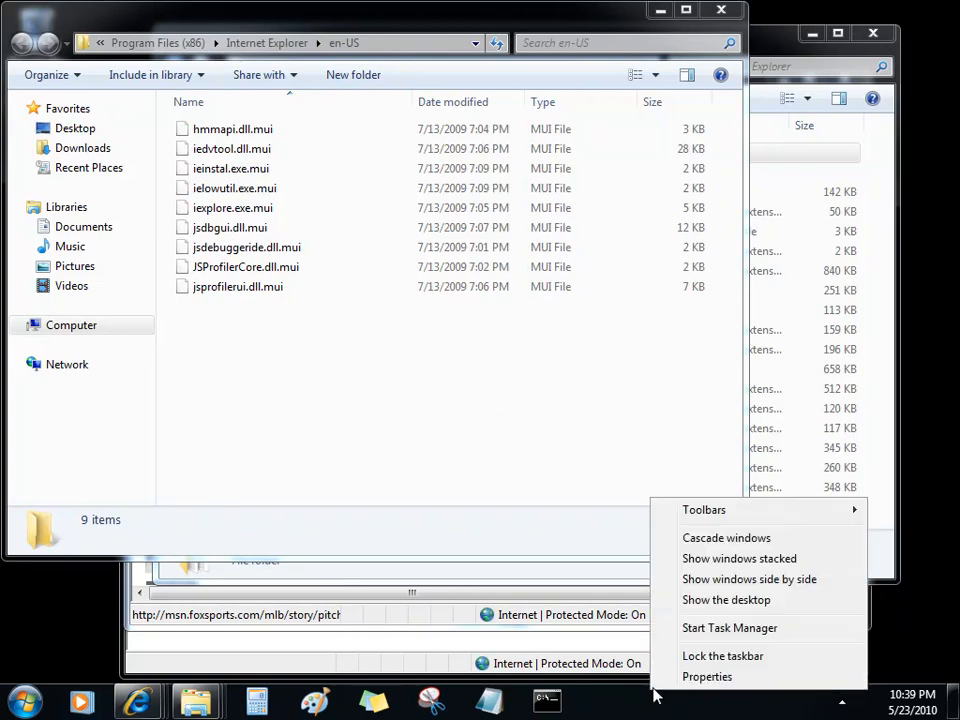
{"action": "left_click", "coordinate": [692, 677]}
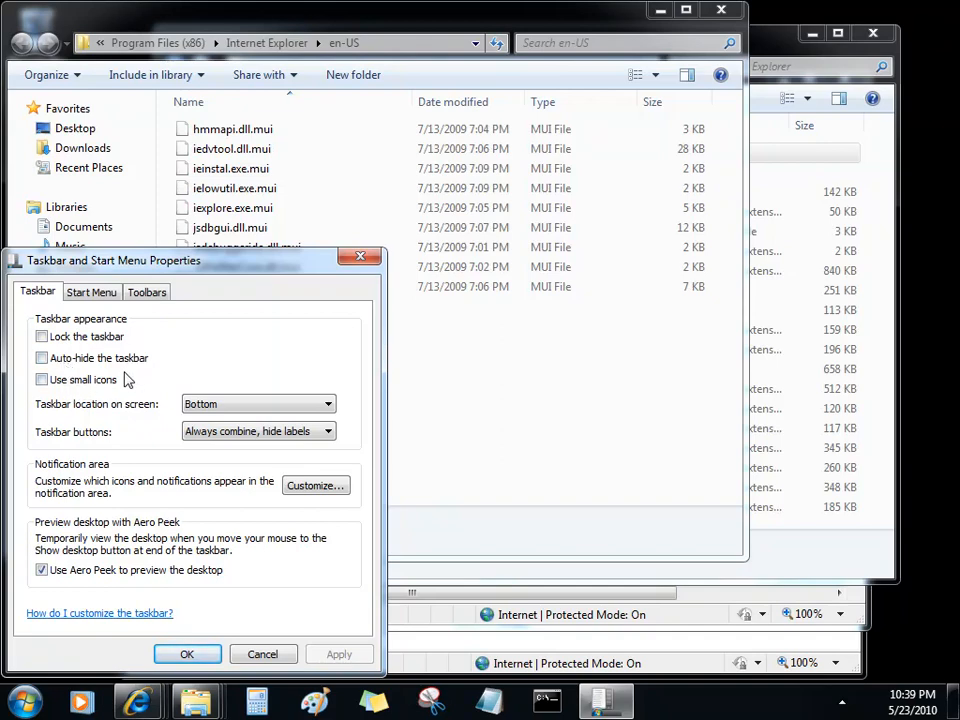
{"action": "left_click", "coordinate": [247, 408]}
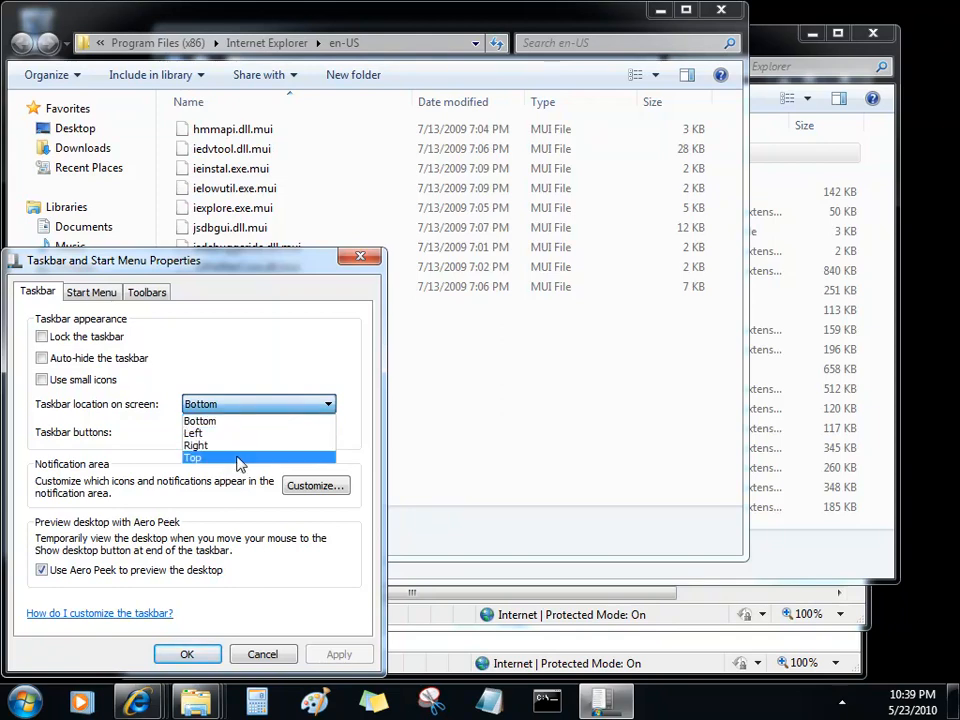
{"action": "left_click", "coordinate": [366, 500]}
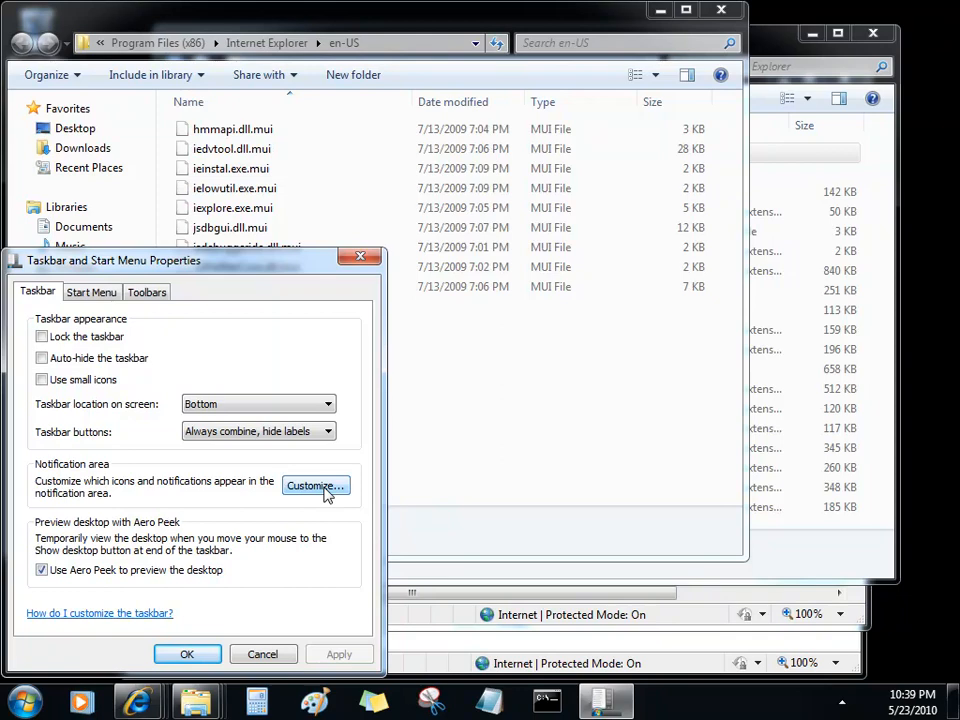
Step: Set the taskbar buttons to Combine when taskbar is full and apply the change
{"action": "left_click", "coordinate": [263, 440]}
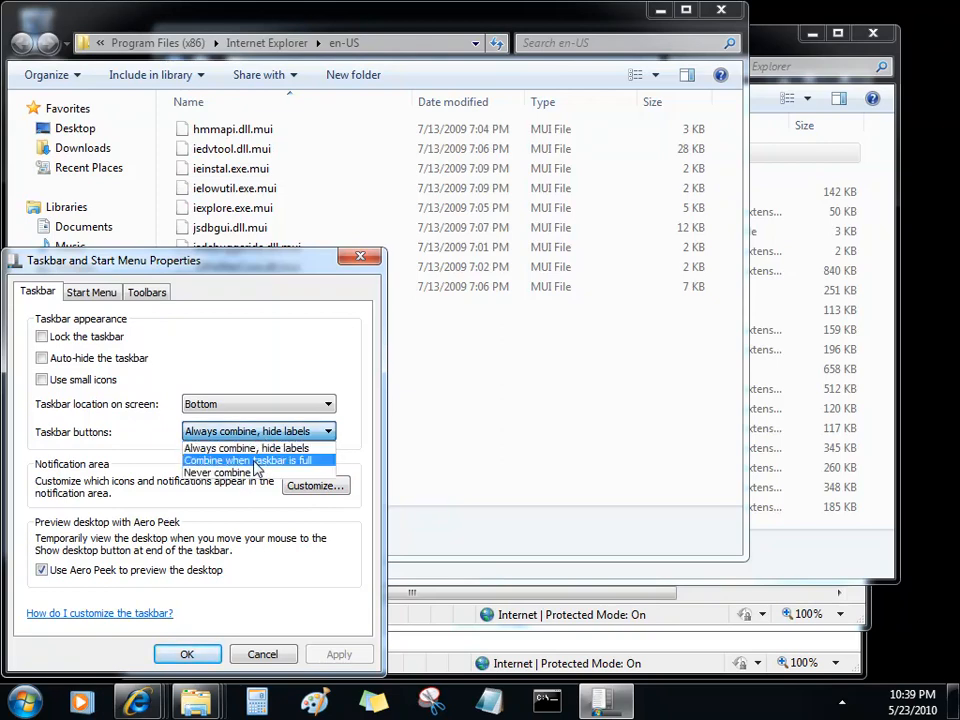
{"action": "left_click", "coordinate": [305, 466]}
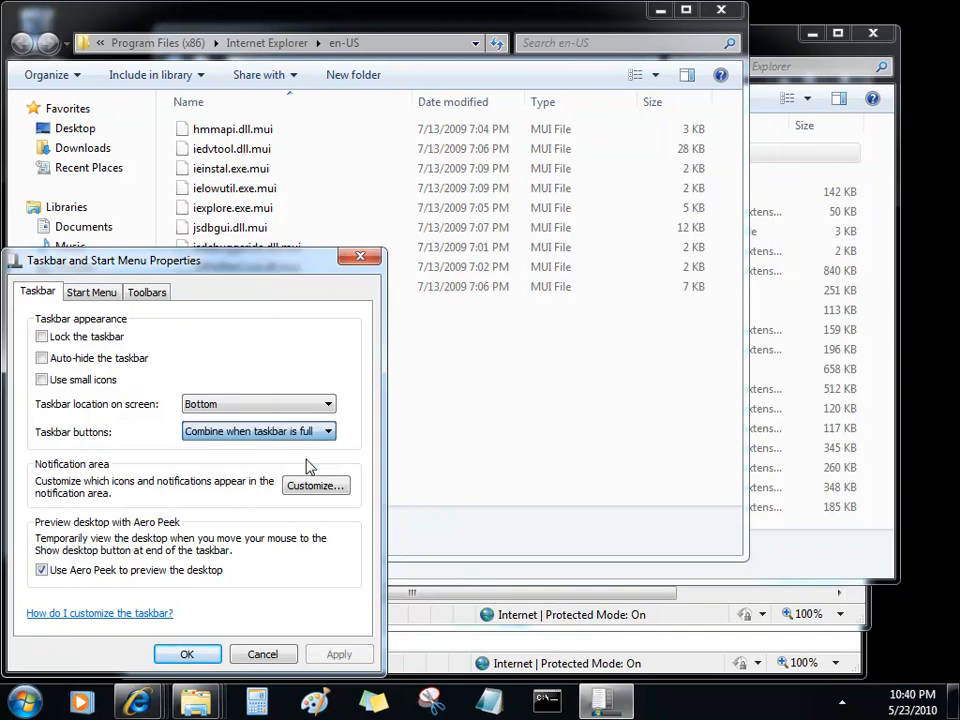
{"action": "left_click", "coordinate": [340, 655]}
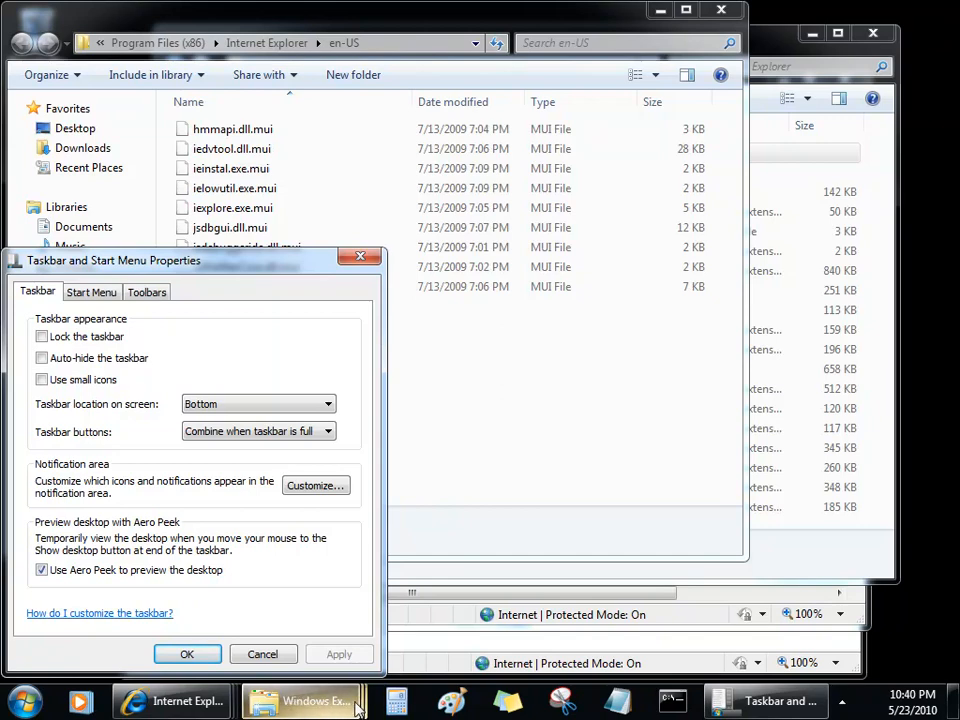
{"action": "mouse_move", "coordinate": [357, 706]}
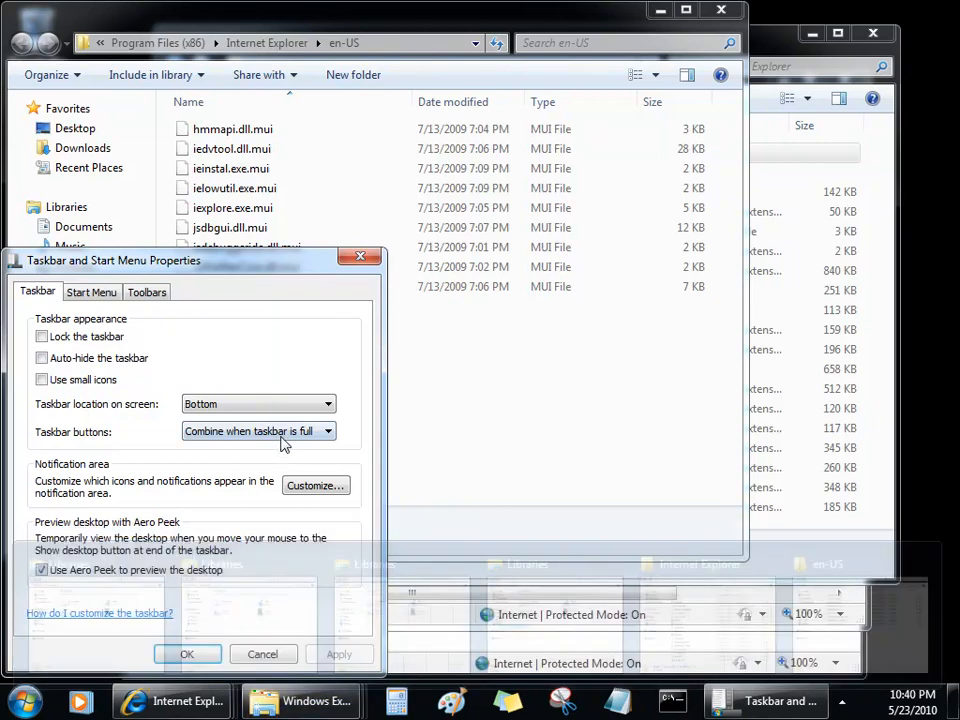
Step: Set the taskbar buttons to Never combine, apply it, and look over the separate Internet Explorer and folder buttons
{"action": "left_click", "coordinate": [282, 432]}
{"action": "left_click", "coordinate": [277, 473]}
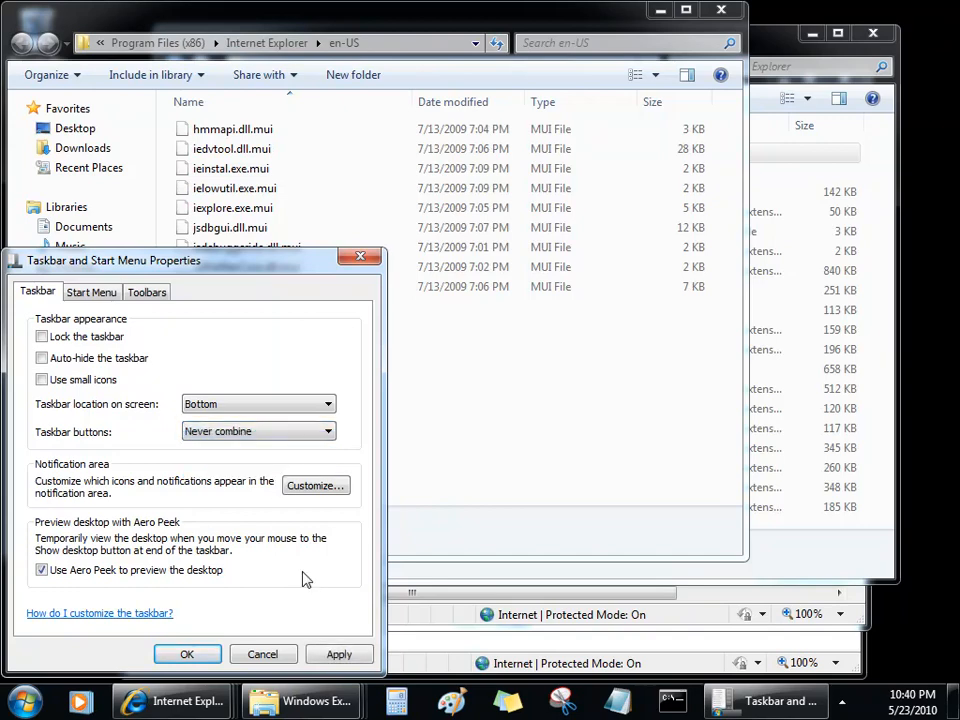
{"action": "left_click", "coordinate": [336, 656]}
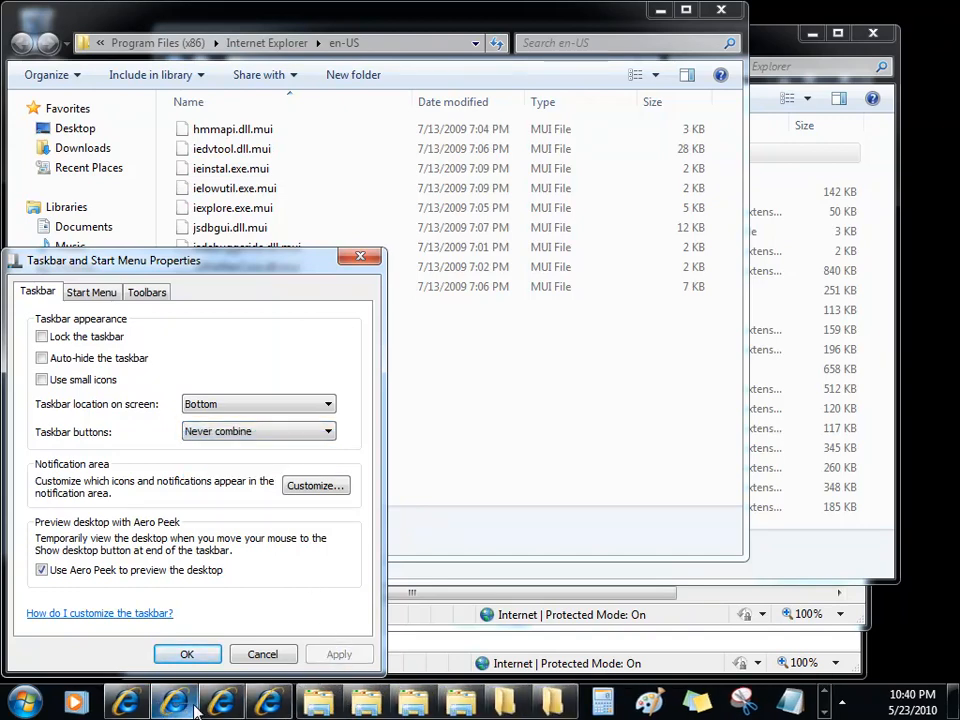
{"action": "mouse_move", "coordinate": [249, 706]}
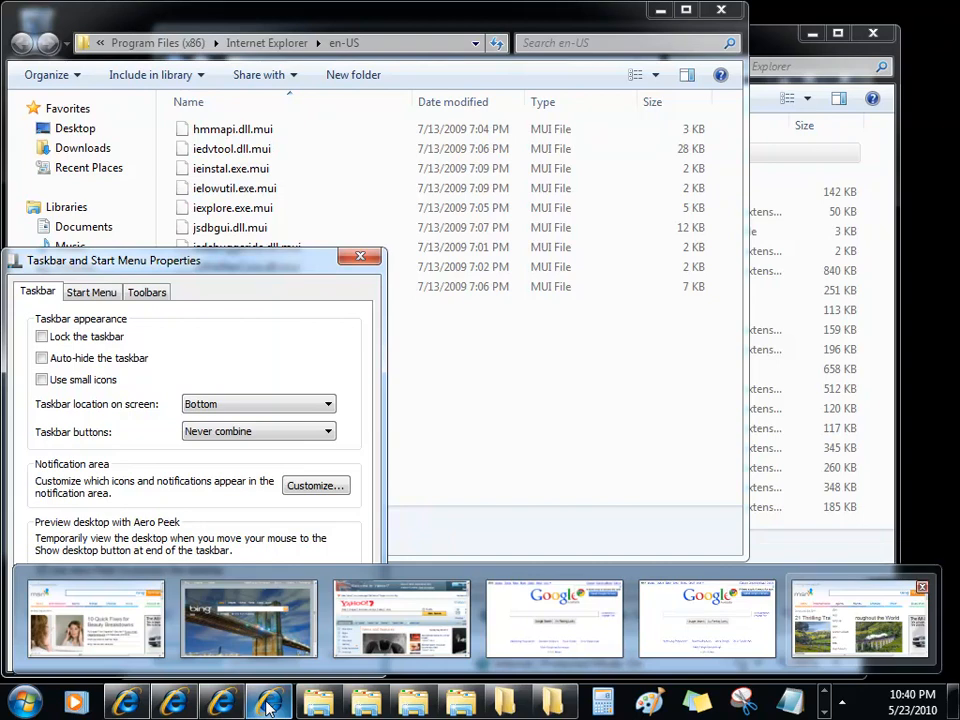
{"action": "mouse_move", "coordinate": [548, 710]}
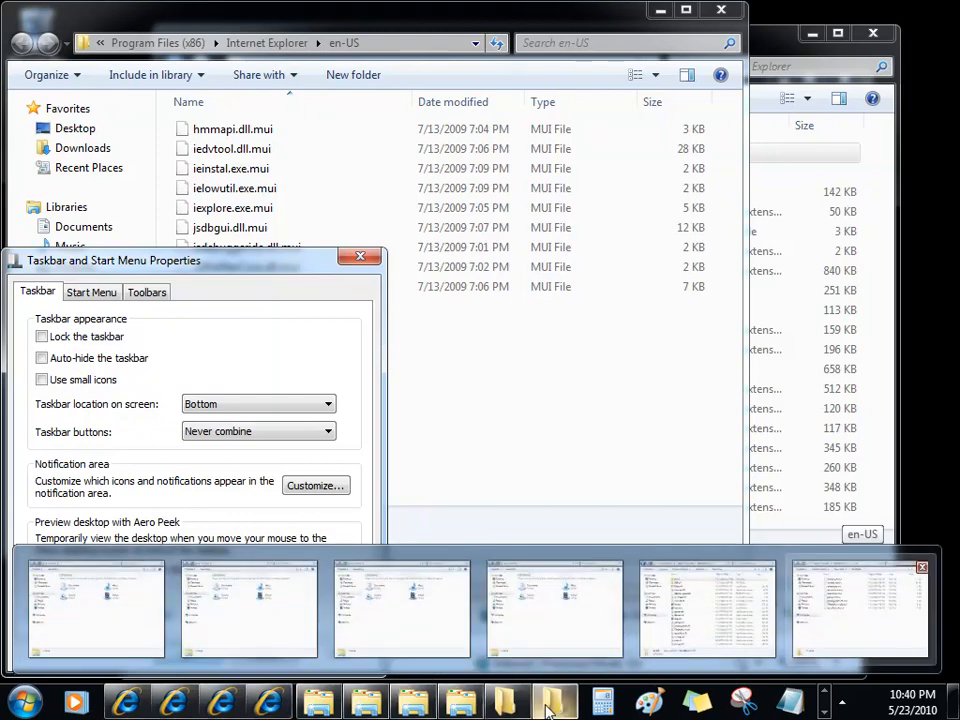
Step: Set the taskbar buttons to Always combine, hide labels, apply the change and close the properties dialog
{"action": "left_click", "coordinate": [260, 431]}
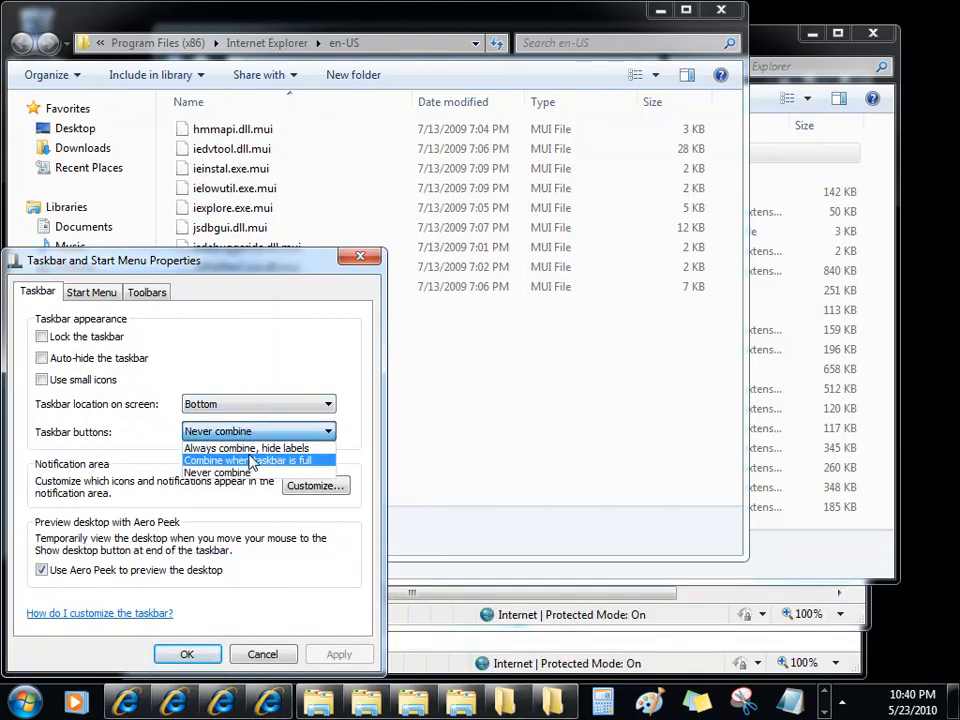
{"action": "left_click", "coordinate": [258, 449]}
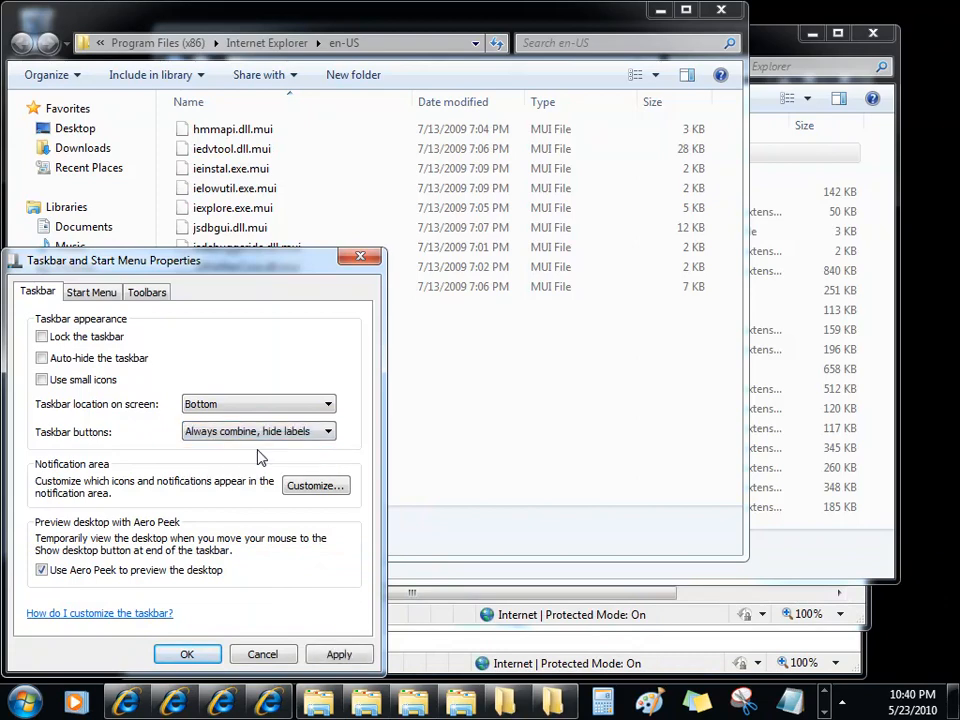
{"action": "left_click", "coordinate": [337, 656]}
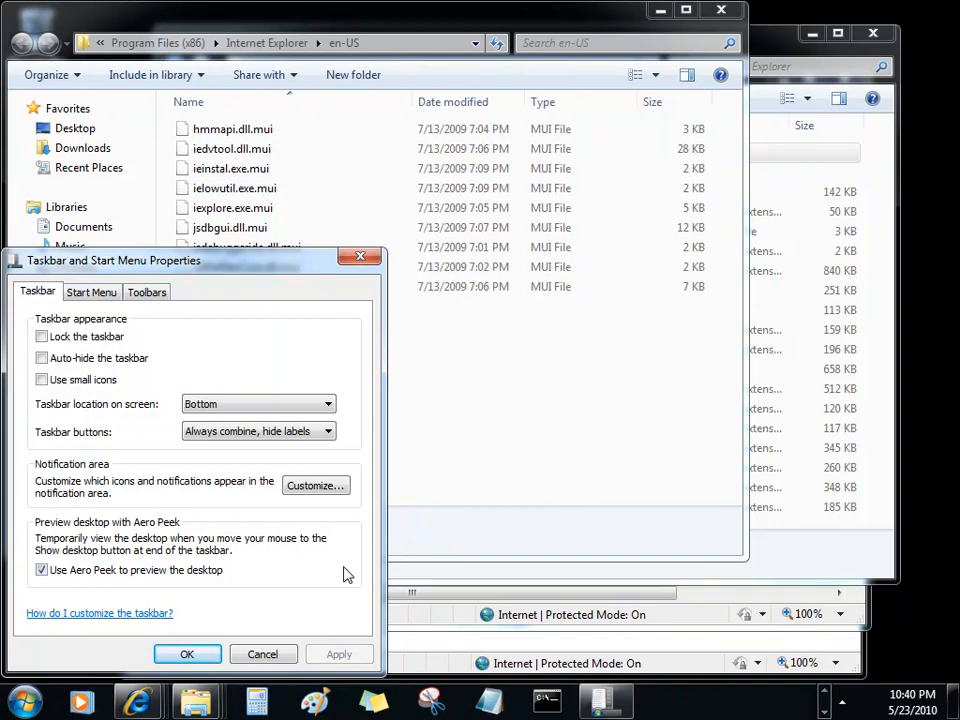
{"action": "left_click", "coordinate": [192, 655]}
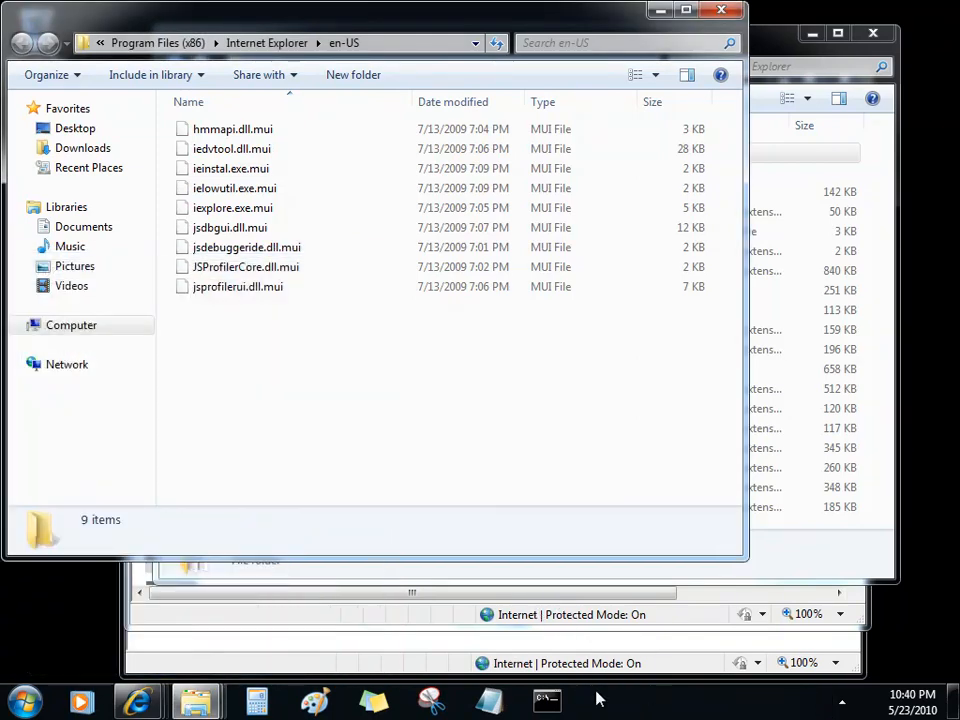
Step: Reopen the taskbar properties, open the notification area customization, and view the behavior choices for the Network icon
{"action": "right_click", "coordinate": [20, 712]}
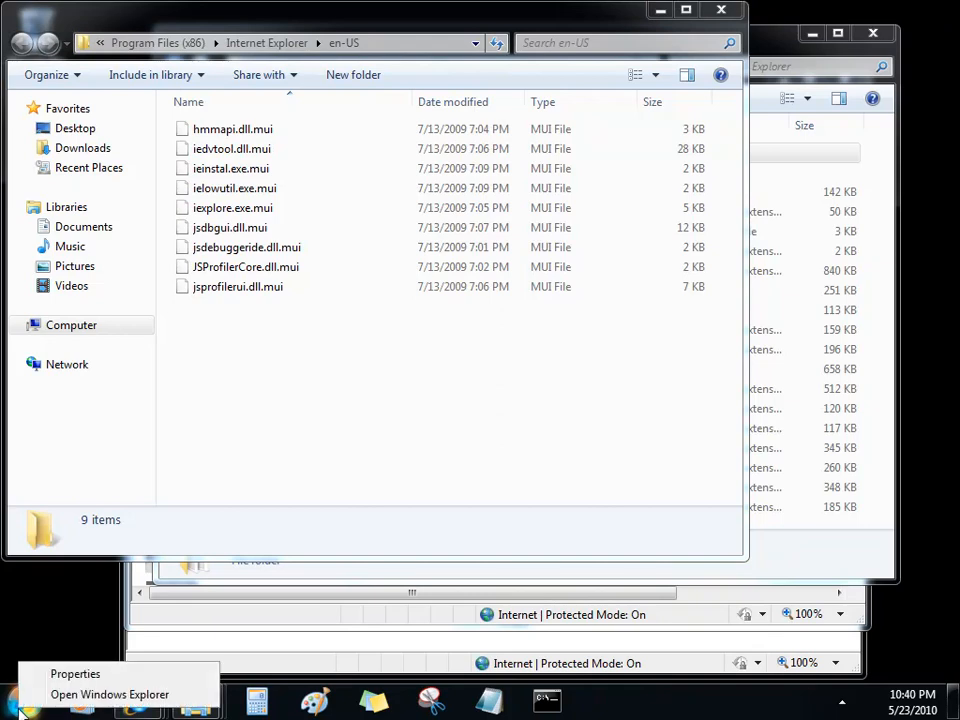
{"action": "left_click", "coordinate": [88, 674]}
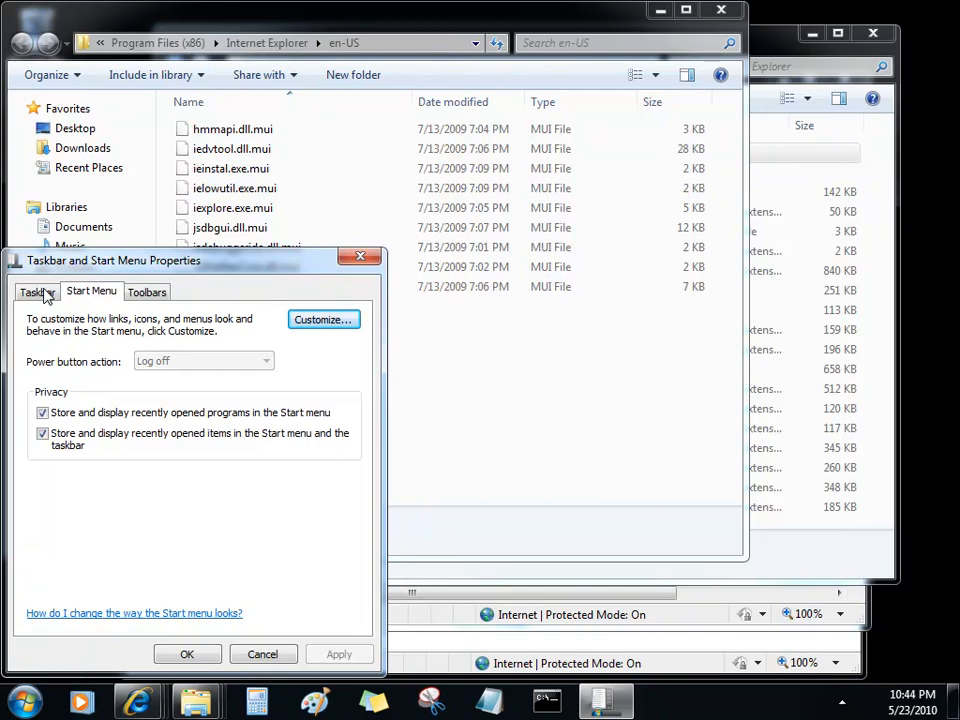
{"action": "left_click", "coordinate": [45, 293]}
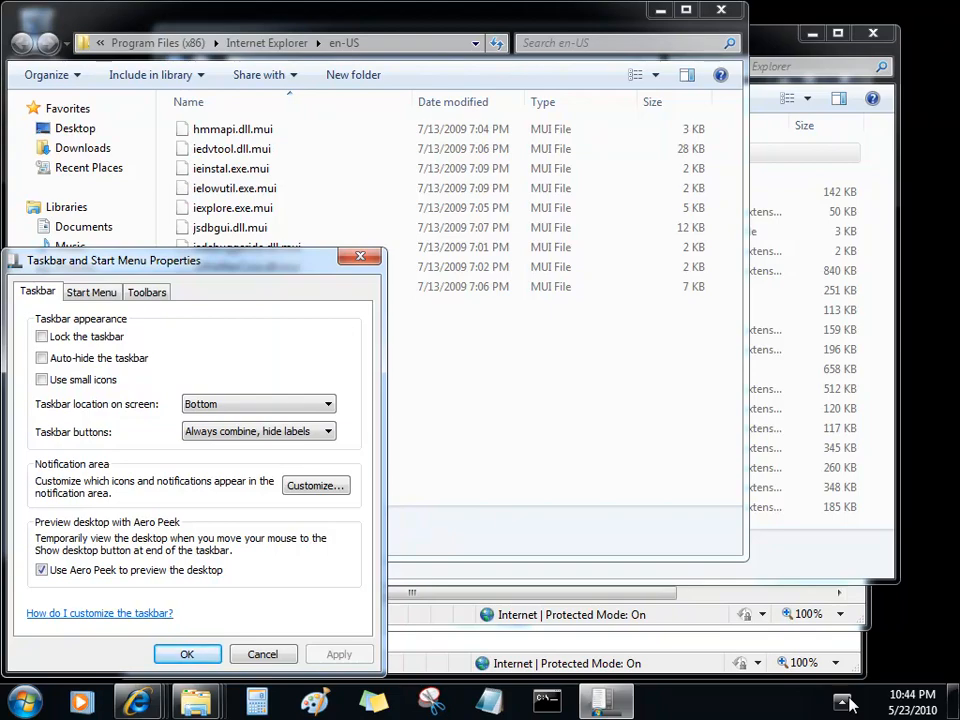
{"action": "left_click", "coordinate": [316, 487]}
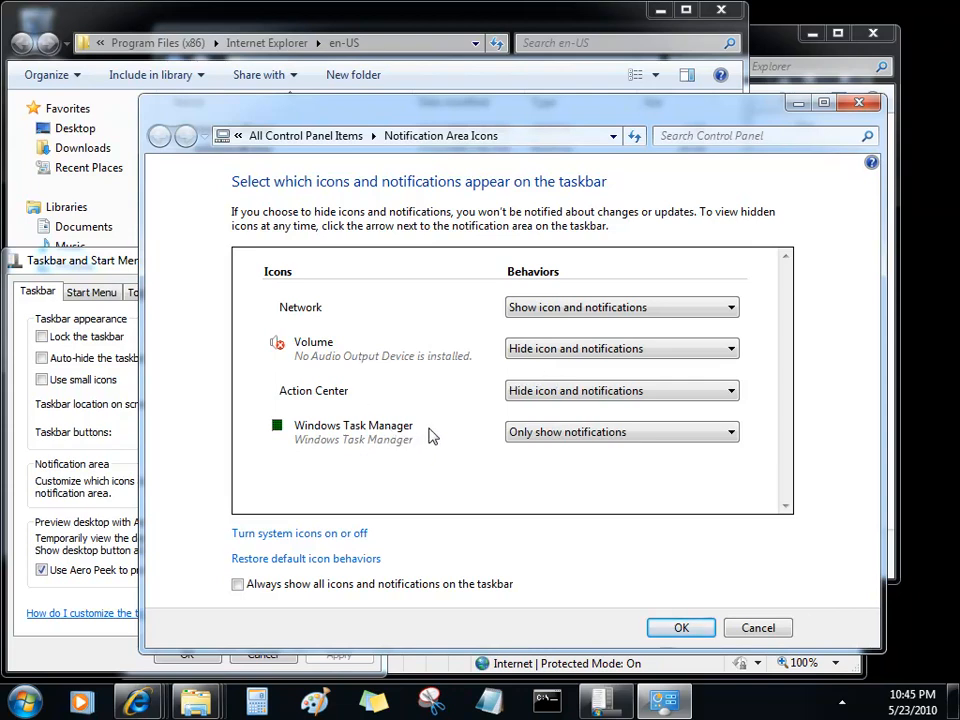
{"action": "left_click", "coordinate": [693, 313]}
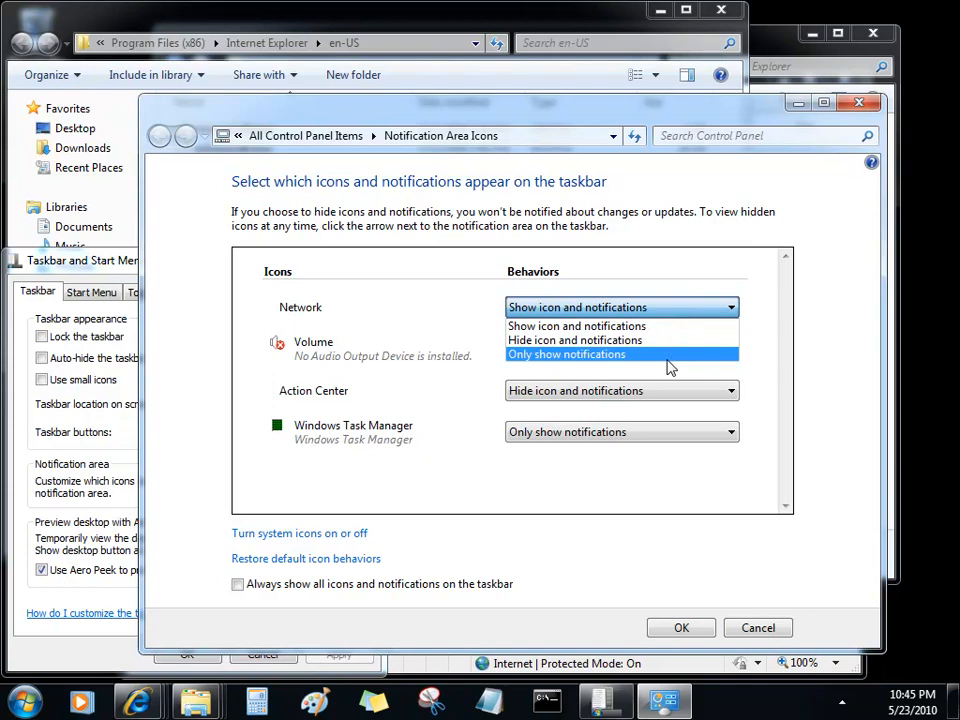
{"action": "left_click", "coordinate": [523, 550]}
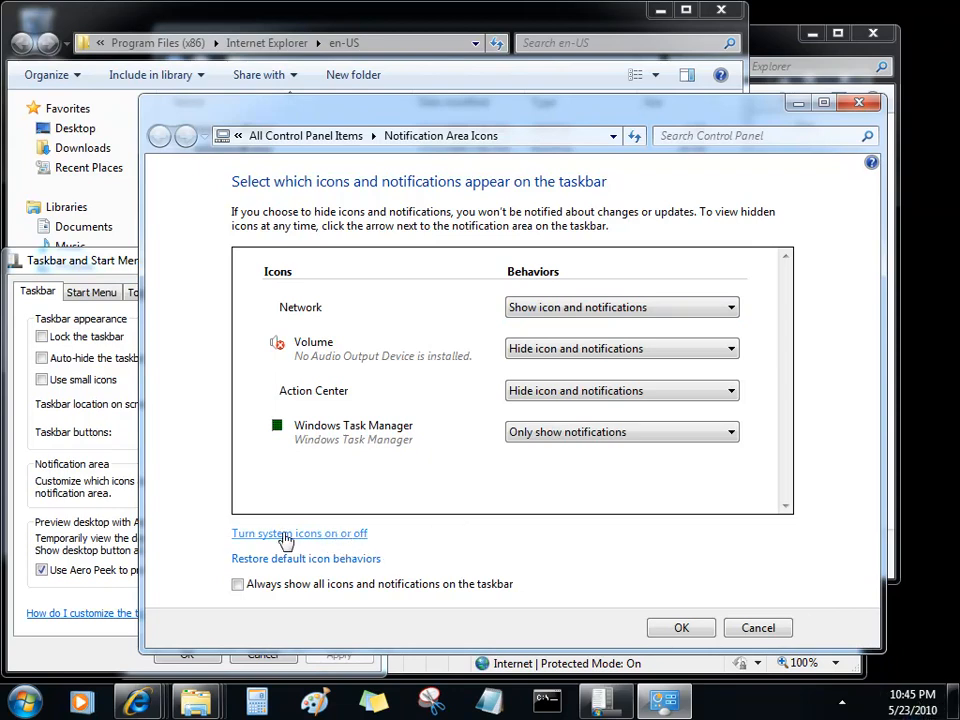
Step: Open the settings for turning system icons on or off and turn the Clock off
{"action": "left_click", "coordinate": [362, 537]}
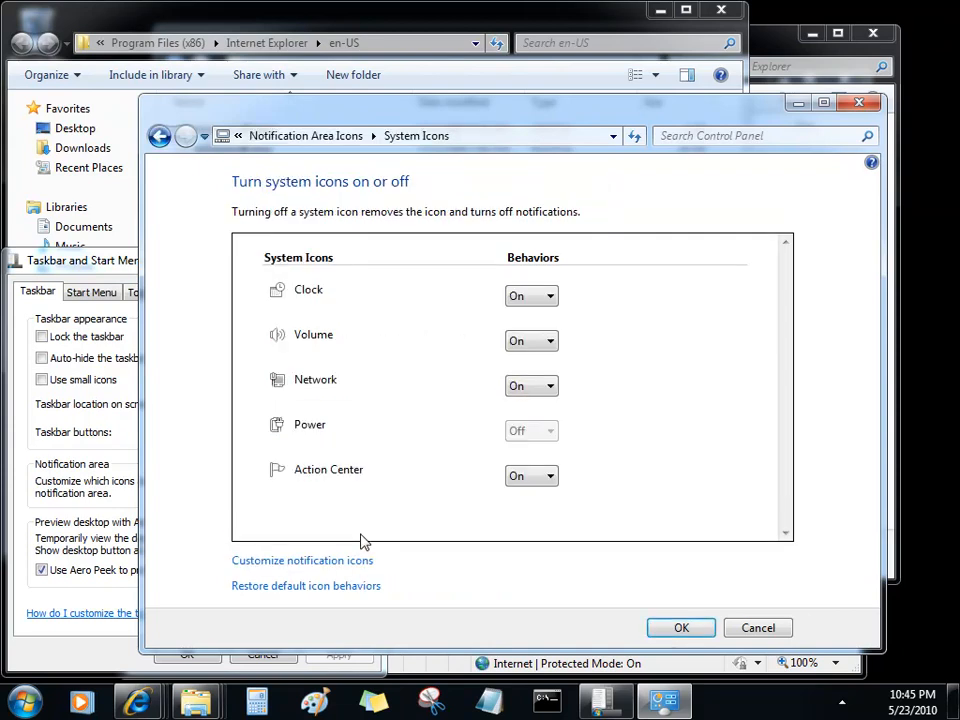
{"action": "left_click", "coordinate": [540, 300]}
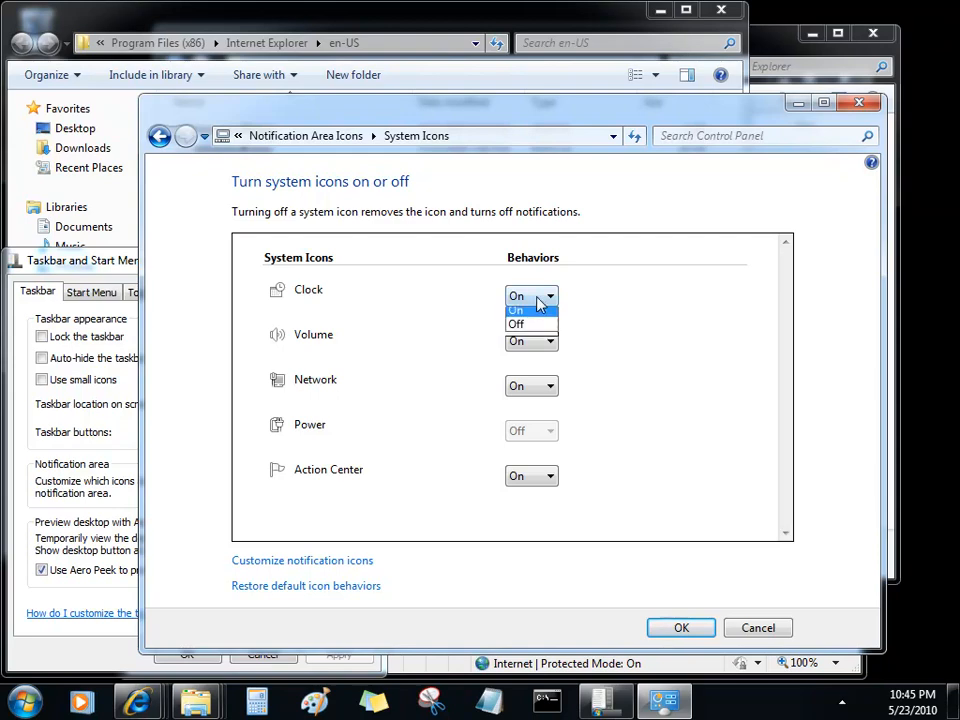
{"action": "left_click", "coordinate": [532, 329]}
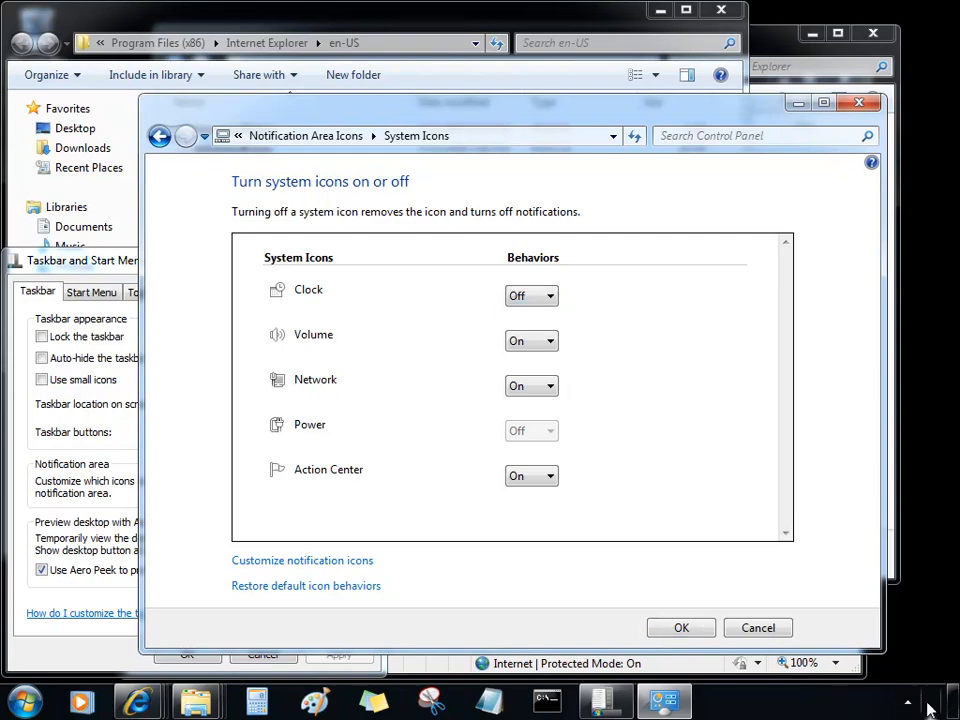
Step: Turn the Clock system icon on and confirm the system icon and notification area settings
{"action": "left_click", "coordinate": [529, 298]}
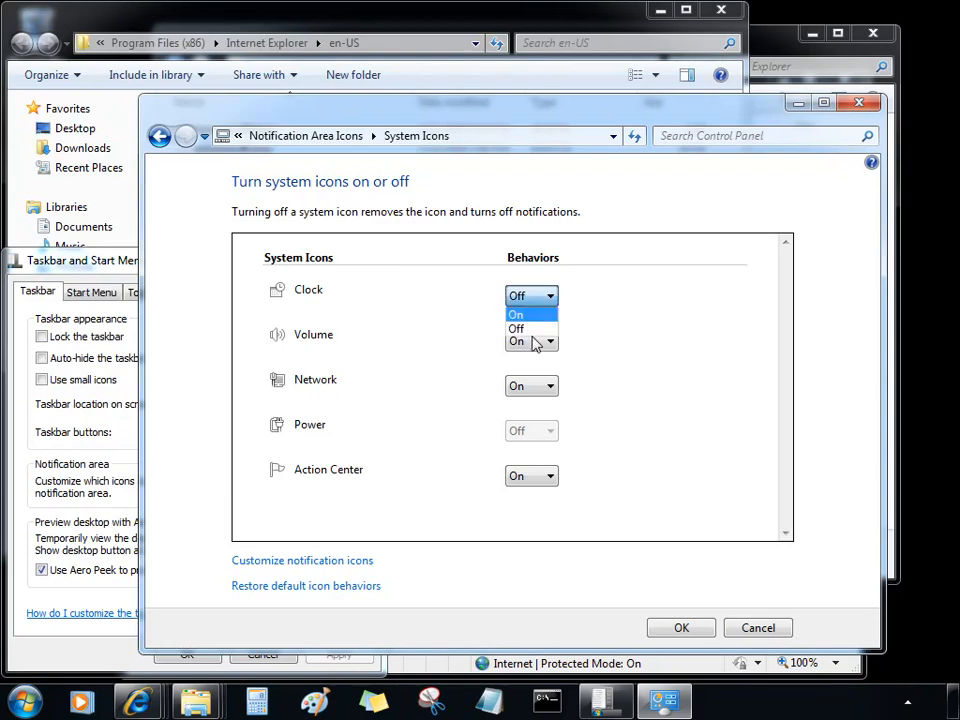
{"action": "left_click", "coordinate": [526, 310]}
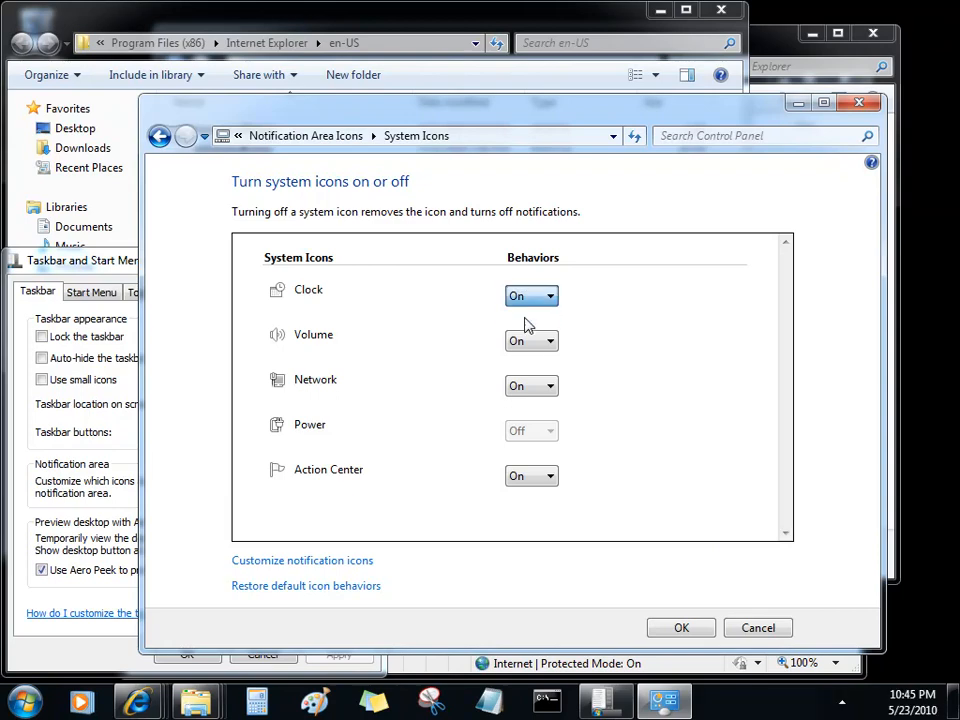
{"action": "left_click", "coordinate": [681, 630]}
{"action": "left_click", "coordinate": [681, 630]}
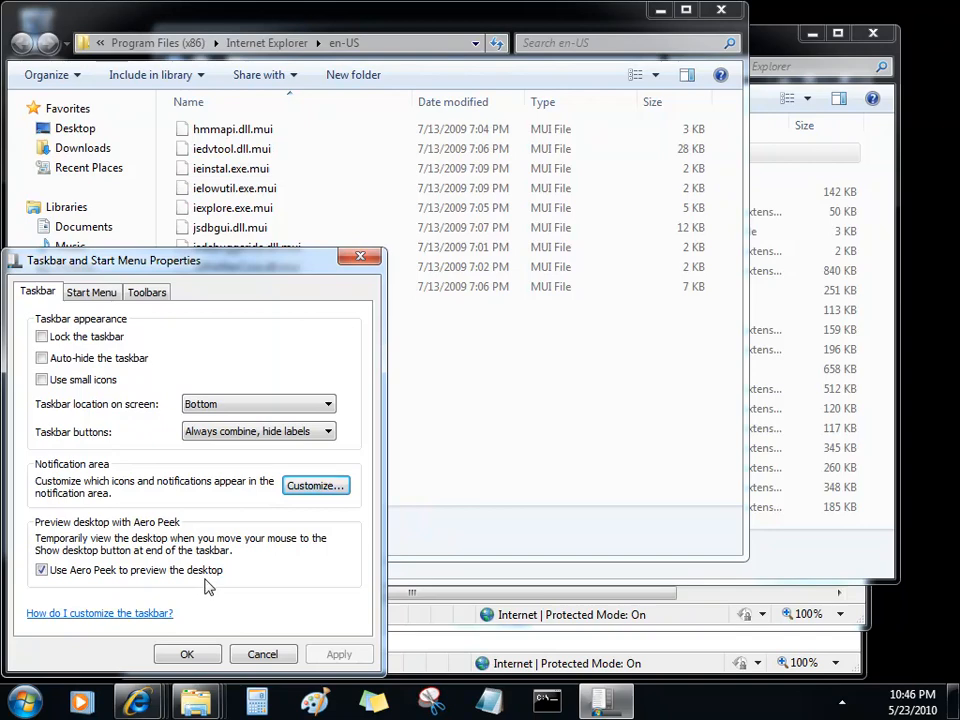
Step: Show the Start Menu properties and view the frequent items in the Internet Explorer jump list
{"action": "mouse_move", "coordinate": [955, 712]}
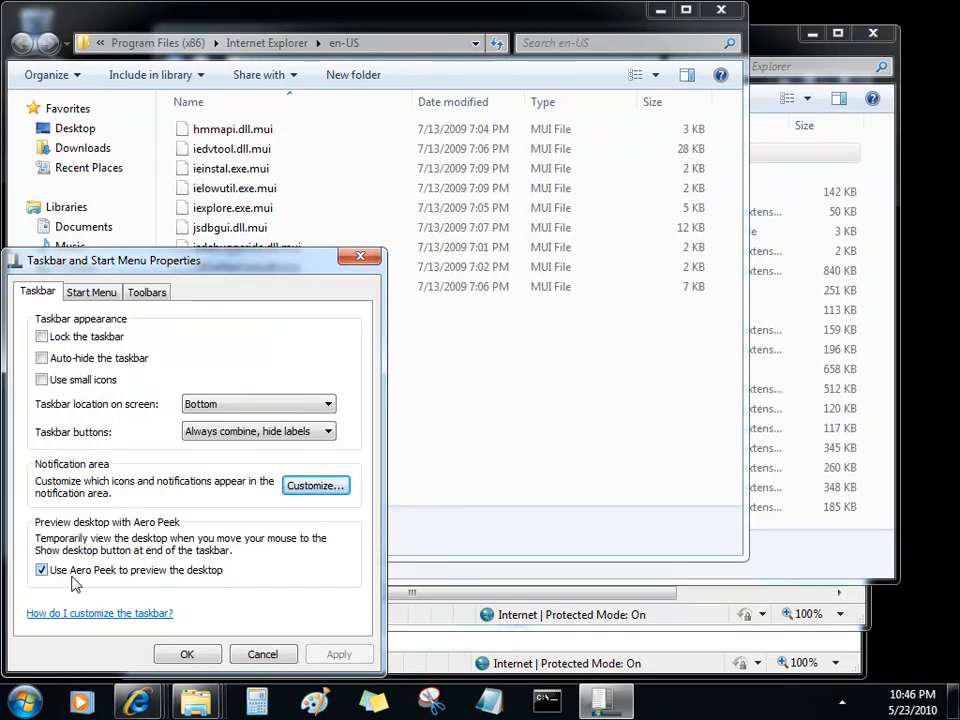
{"action": "left_click", "coordinate": [101, 300]}
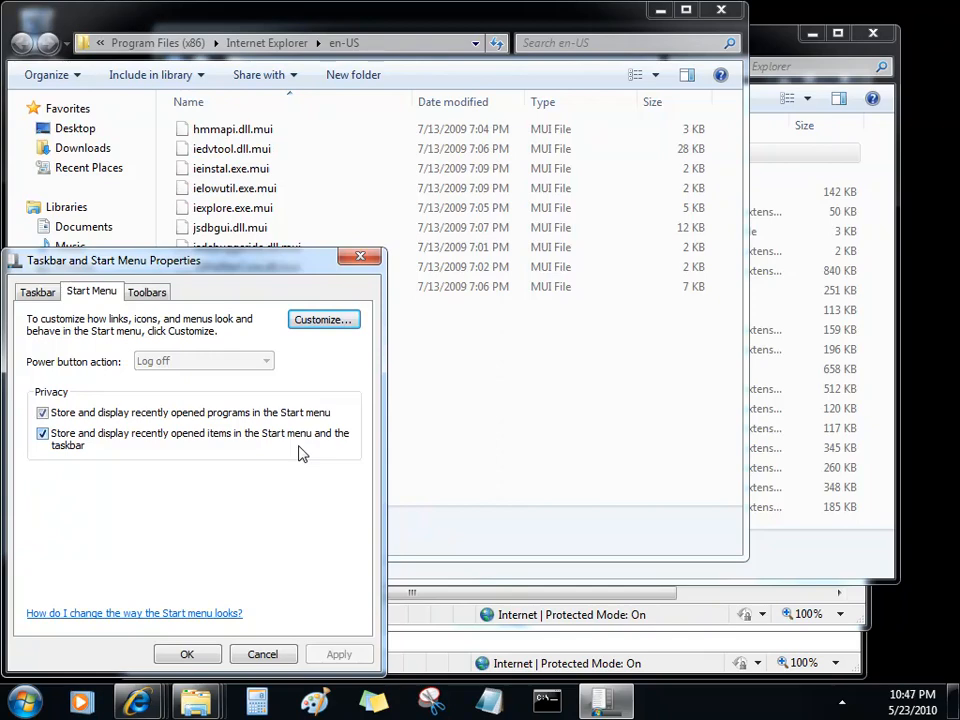
{"action": "left_click", "coordinate": [147, 705]}
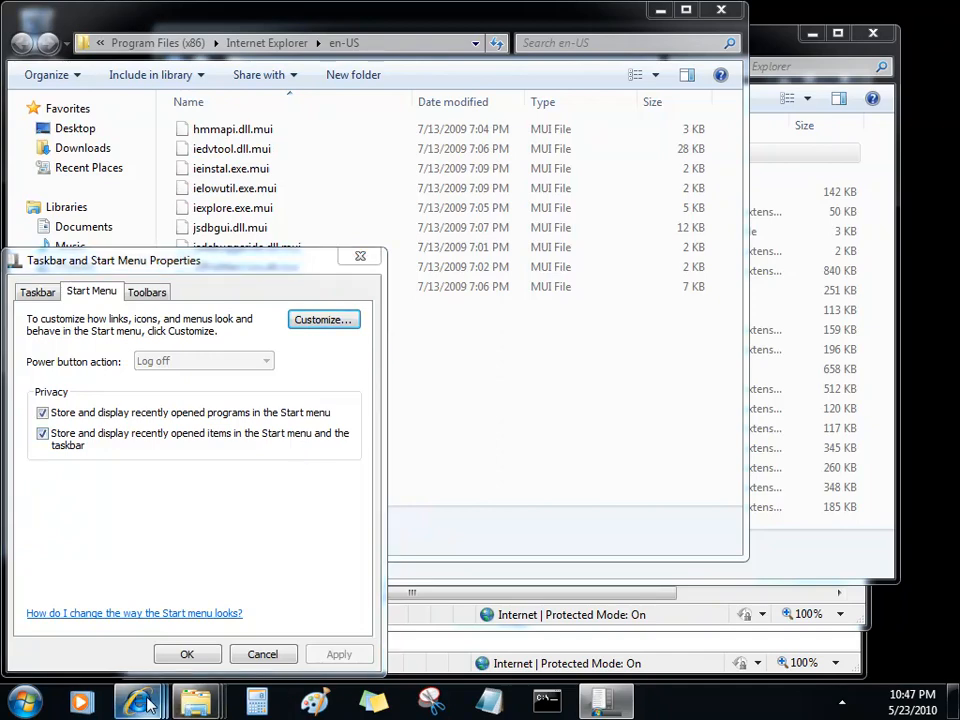
{"action": "right_click", "coordinate": [147, 705]}
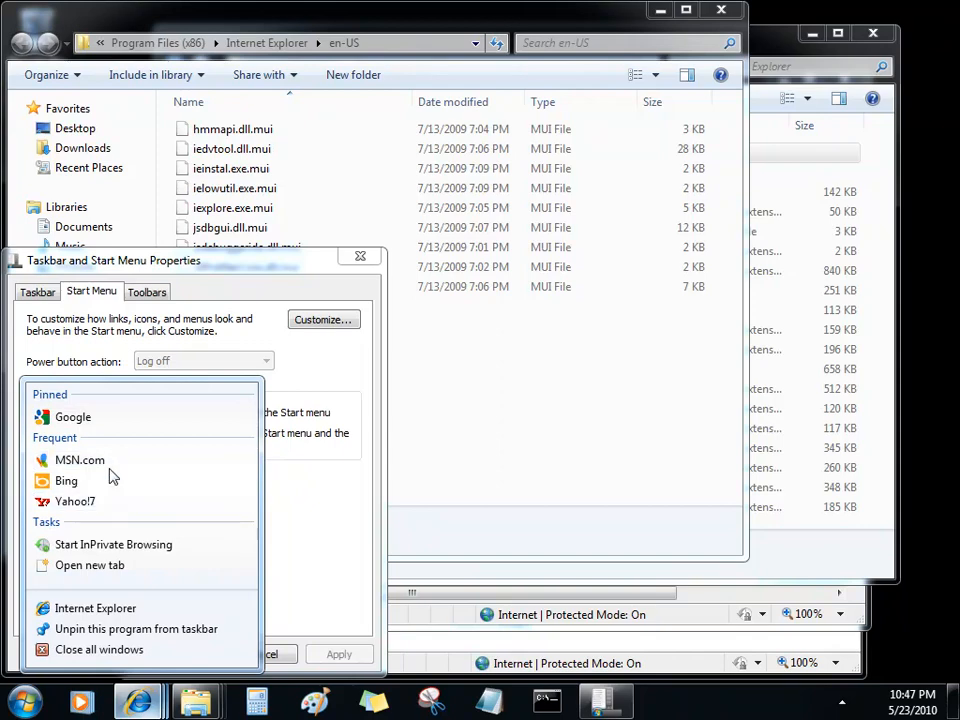
{"action": "left_click", "coordinate": [362, 508]}
Step: Disable storing and displaying recently opened items in the Start menu and taskbar, apply it, and view the Internet Explorer jump list
{"action": "left_click", "coordinate": [42, 434]}
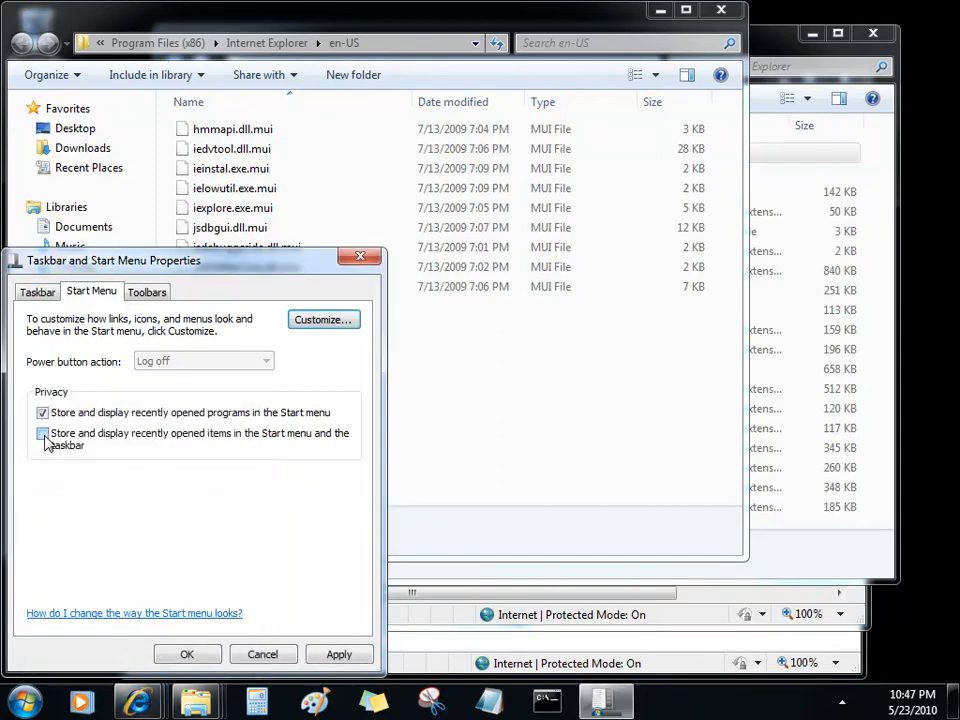
{"action": "left_click", "coordinate": [337, 658]}
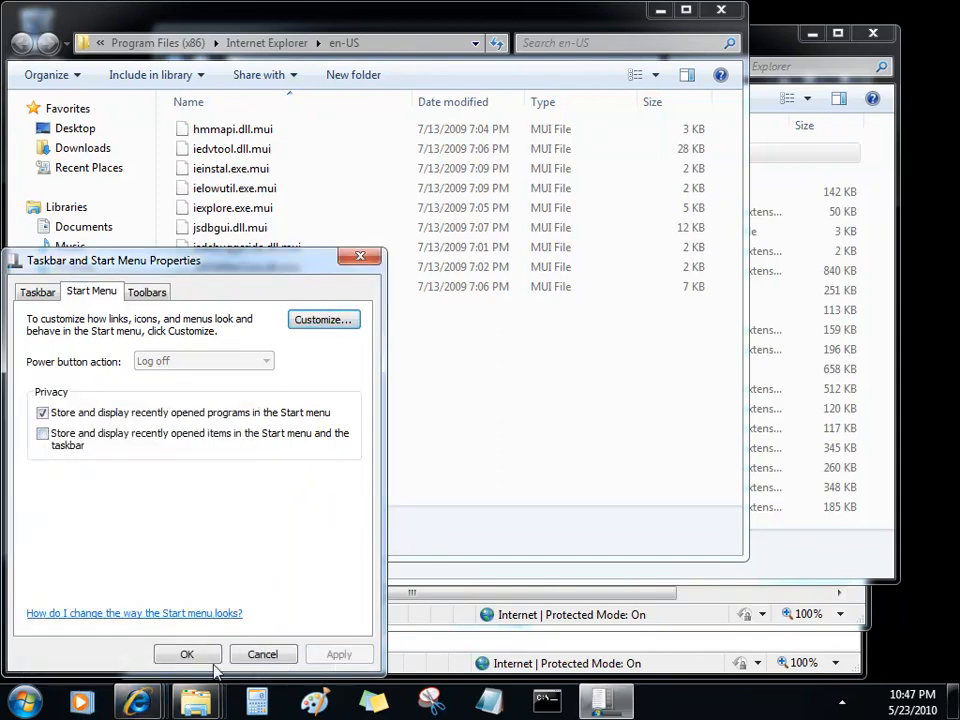
{"action": "left_click", "coordinate": [140, 707]}
{"action": "right_click", "coordinate": [140, 706]}
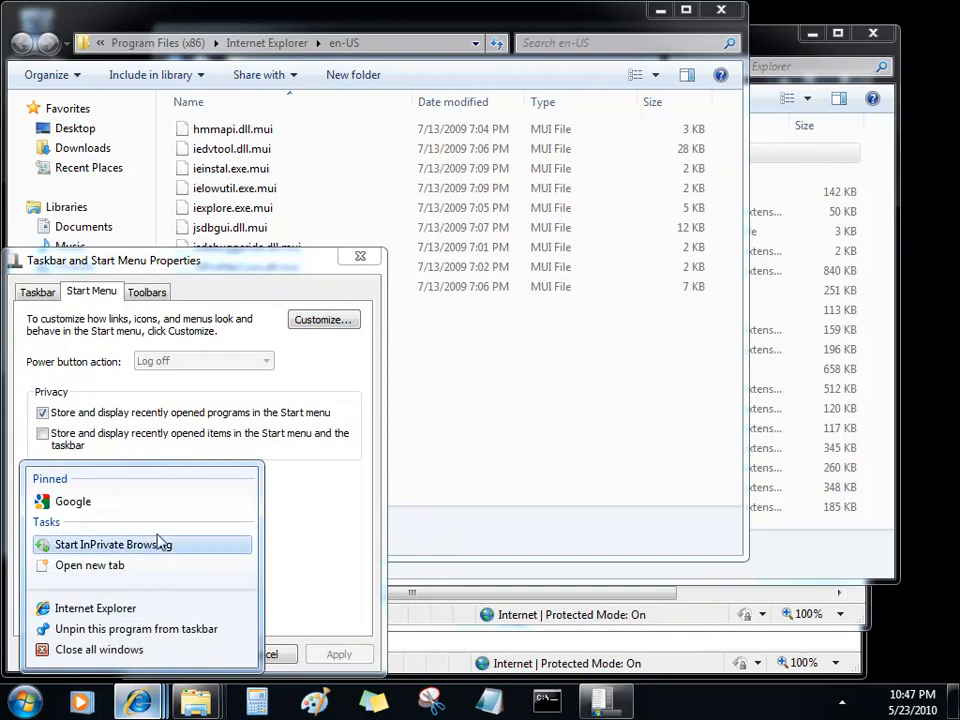
Step: Enable storing and displaying recently opened items in the Start menu and taskbar, apply it, and view the Internet Explorer jump list
{"action": "left_click", "coordinate": [51, 440]}
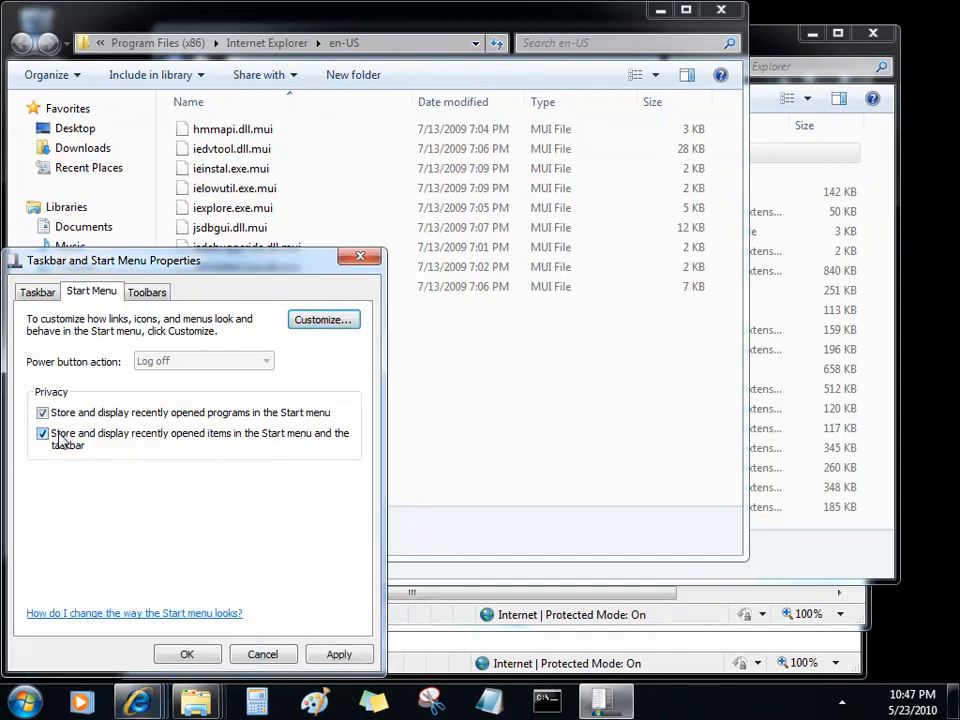
{"action": "left_click", "coordinate": [345, 656]}
{"action": "right_click", "coordinate": [140, 706]}
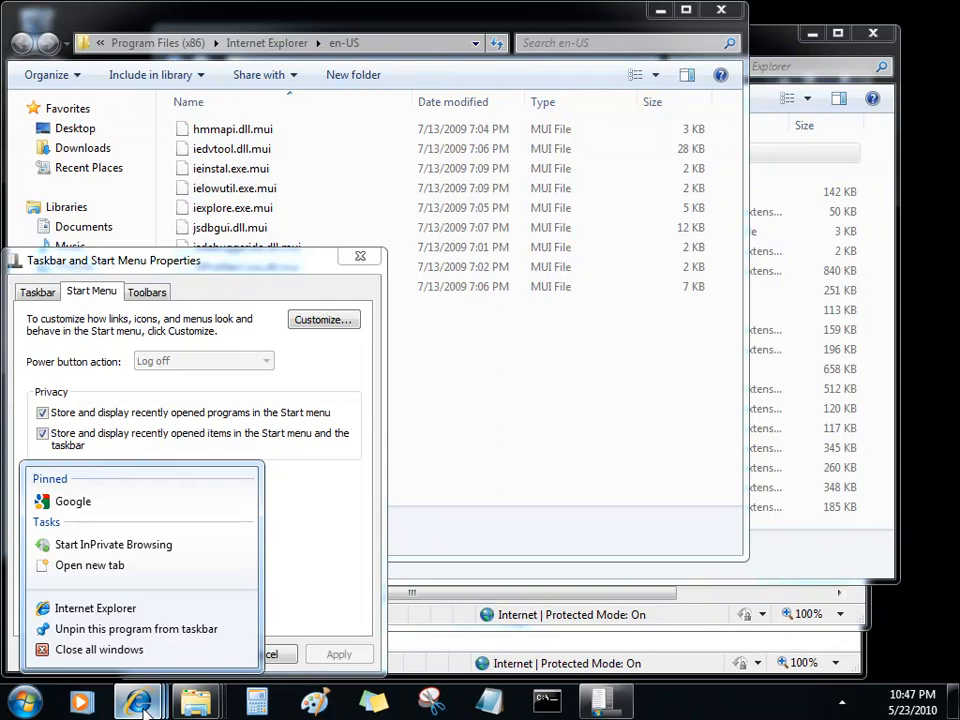
{"action": "left_click", "coordinate": [323, 350]}
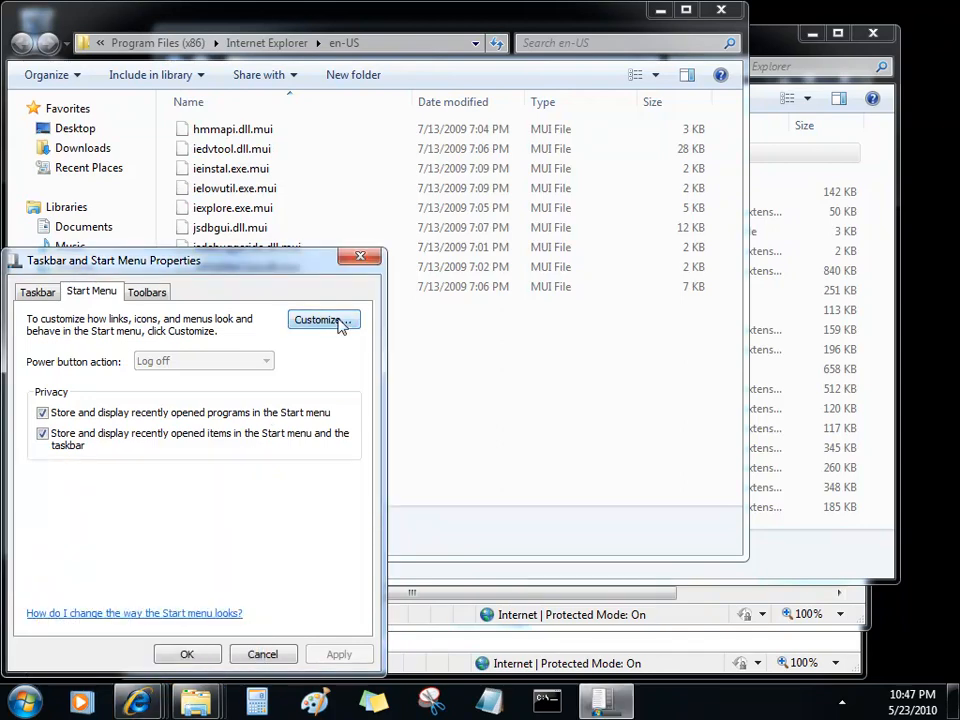
Step: Review the Start menu customization options without changing them, and show the list of available taskbar toolbars
{"action": "left_click", "coordinate": [338, 322]}
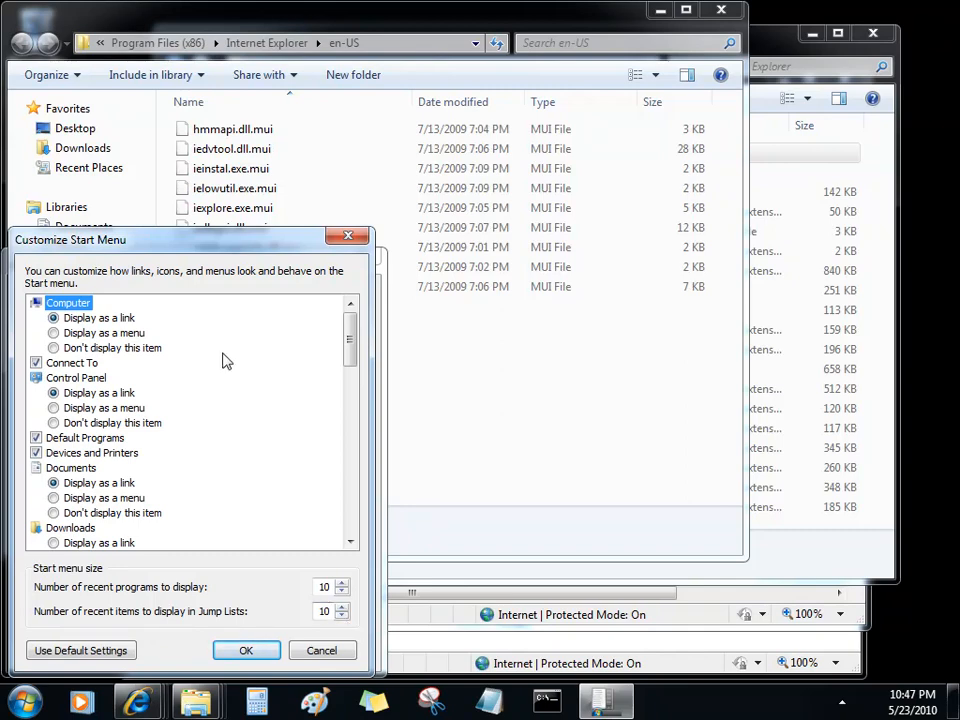
{"action": "left_click", "coordinate": [319, 650]}
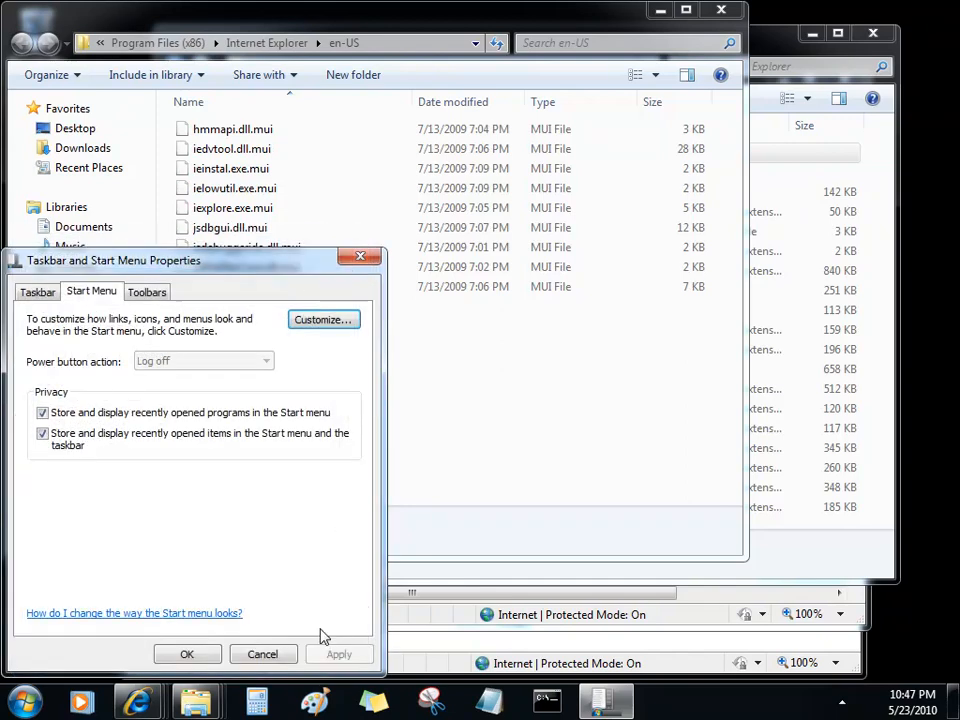
{"action": "left_click", "coordinate": [155, 295]}
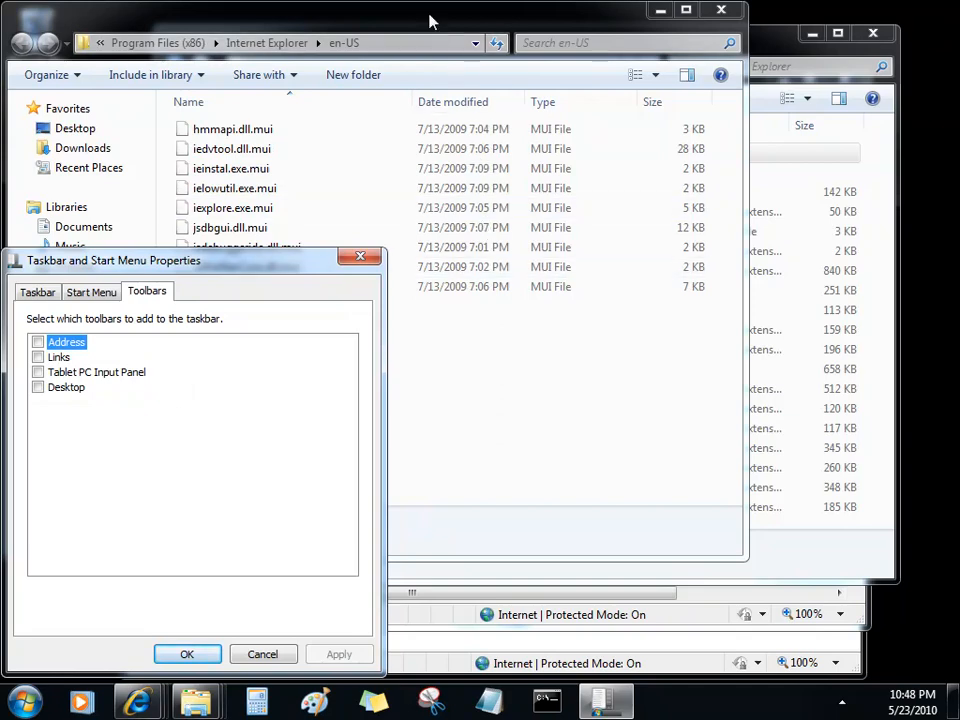
Step: Bring the en-US folder window to the front and browse it to the C:\Users\Trainer folder
{"action": "left_click_drag", "start_coordinate": [480, 29], "coordinate": [498, 59]}
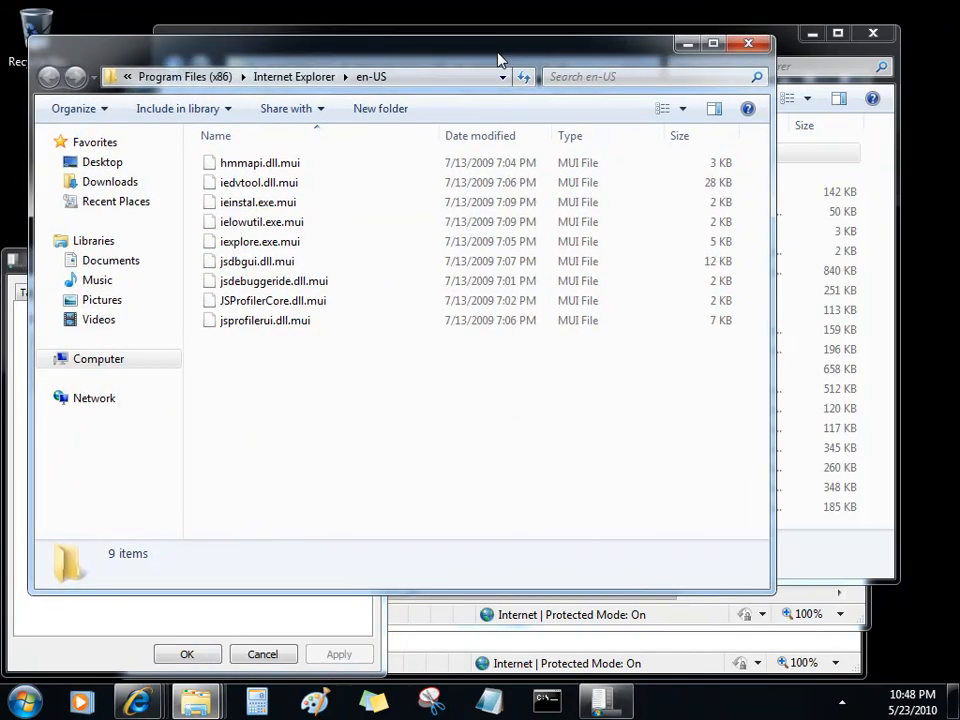
{"action": "left_click", "coordinate": [100, 365]}
{"action": "double_click", "coordinate": [272, 171]}
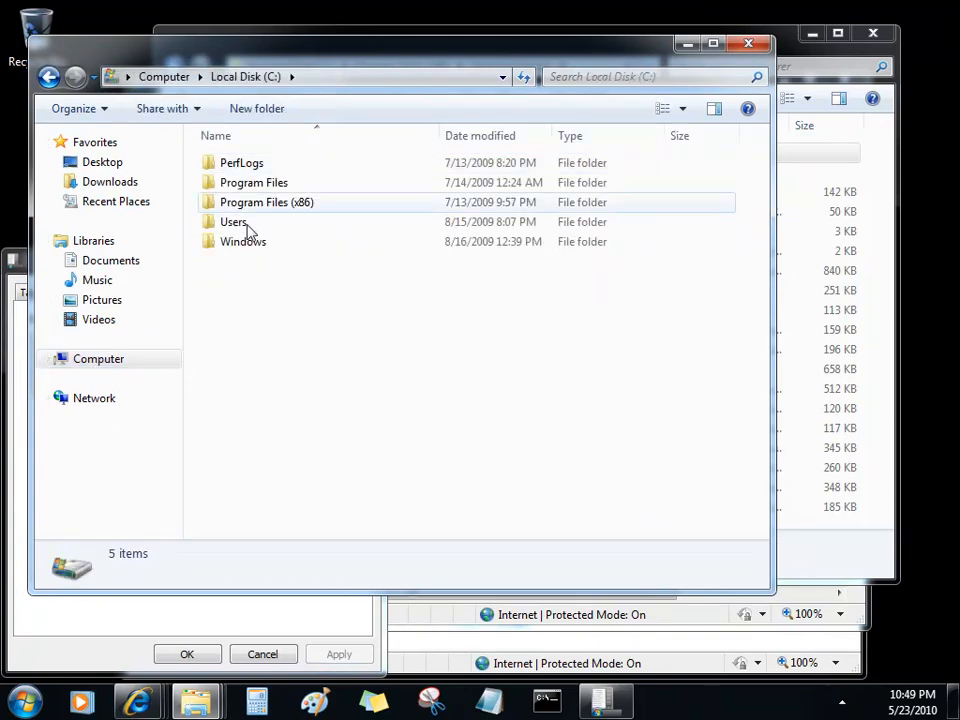
{"action": "double_click", "coordinate": [245, 226]}
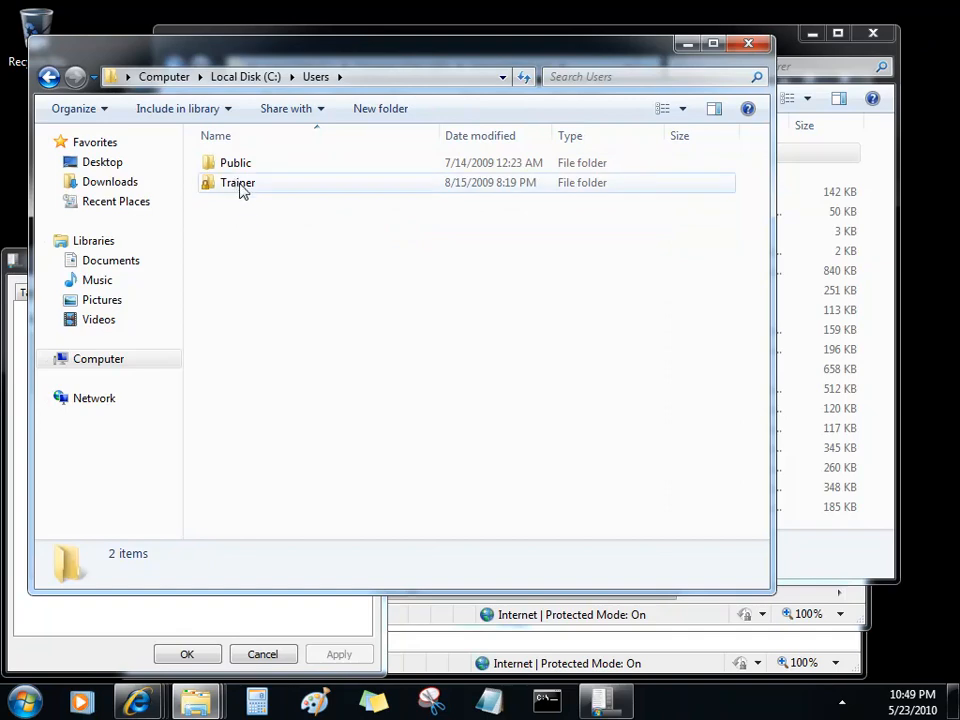
{"action": "double_click", "coordinate": [241, 186]}
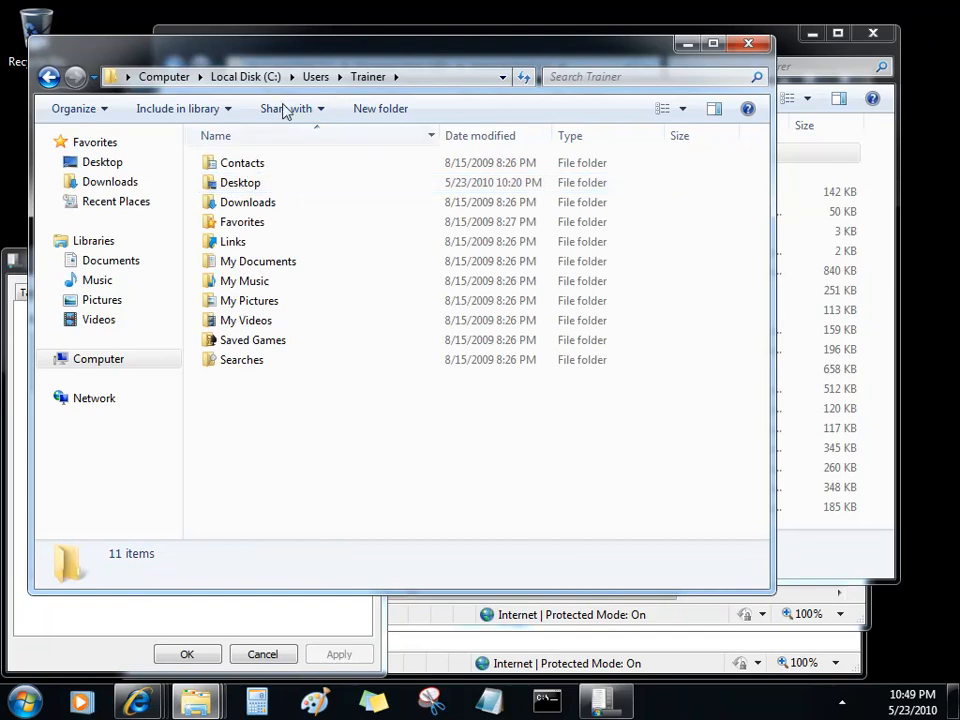
Step: Extend the folder path to C:\Users\Trainer\AppData and go to that hidden folder
{"action": "left_click", "coordinate": [424, 76]}
{"action": "left_click", "coordinate": [424, 76]}
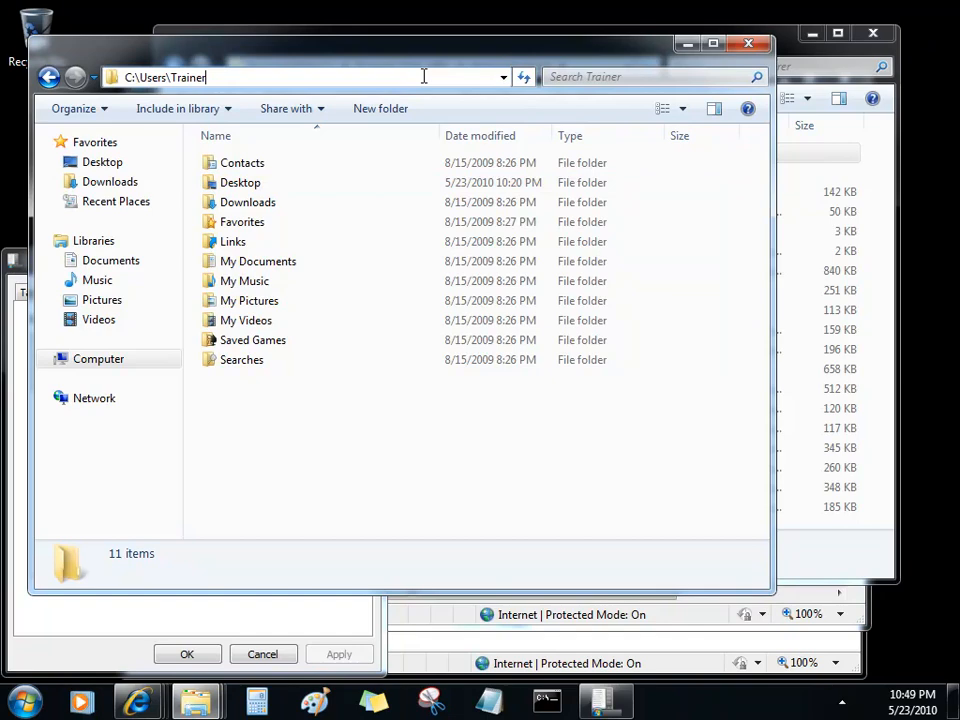
{"action": "type", "text": "\\"}
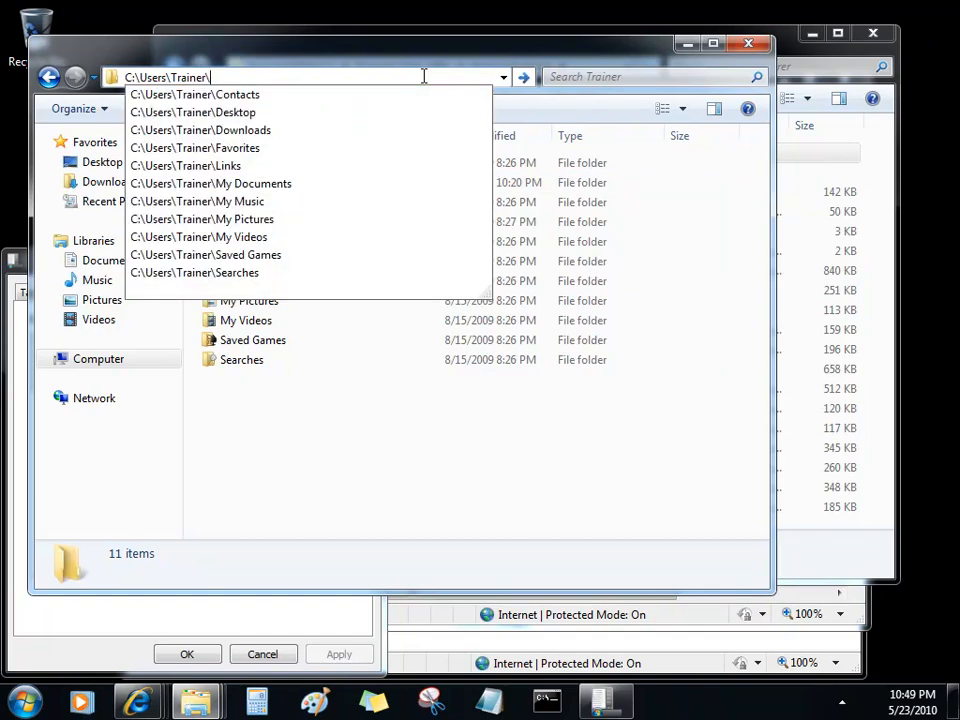
{"action": "type", "text": "AppData"}
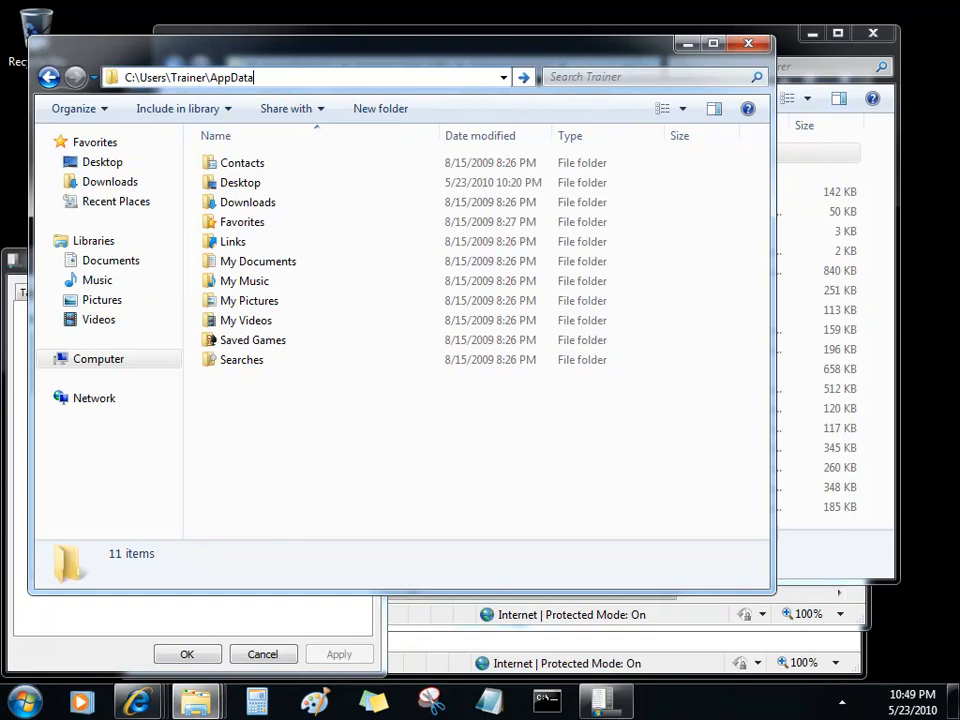
{"action": "key", "text": "Return"}
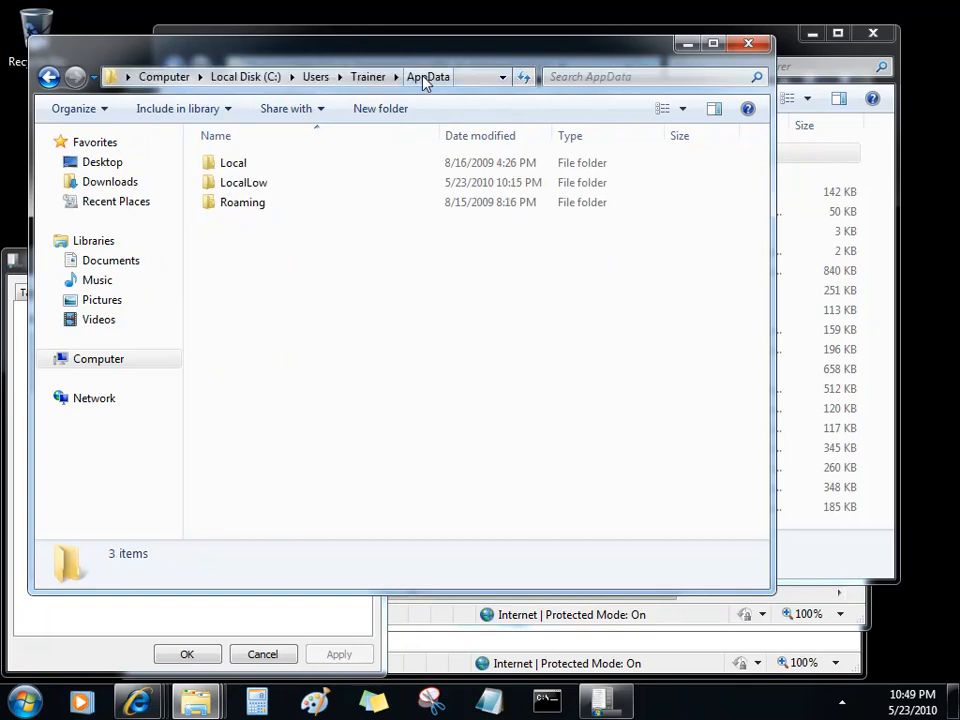
Step: Browse from AppData to the Roaming\Microsoft\Internet Explorer\Quick Launch folder
{"action": "double_click", "coordinate": [258, 210]}
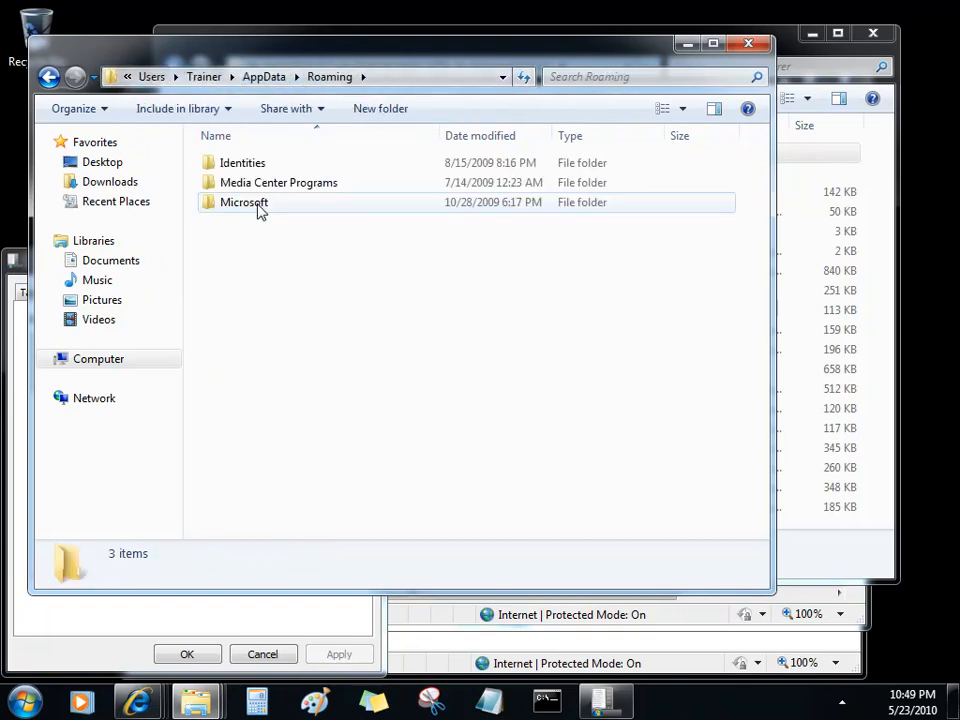
{"action": "double_click", "coordinate": [258, 210]}
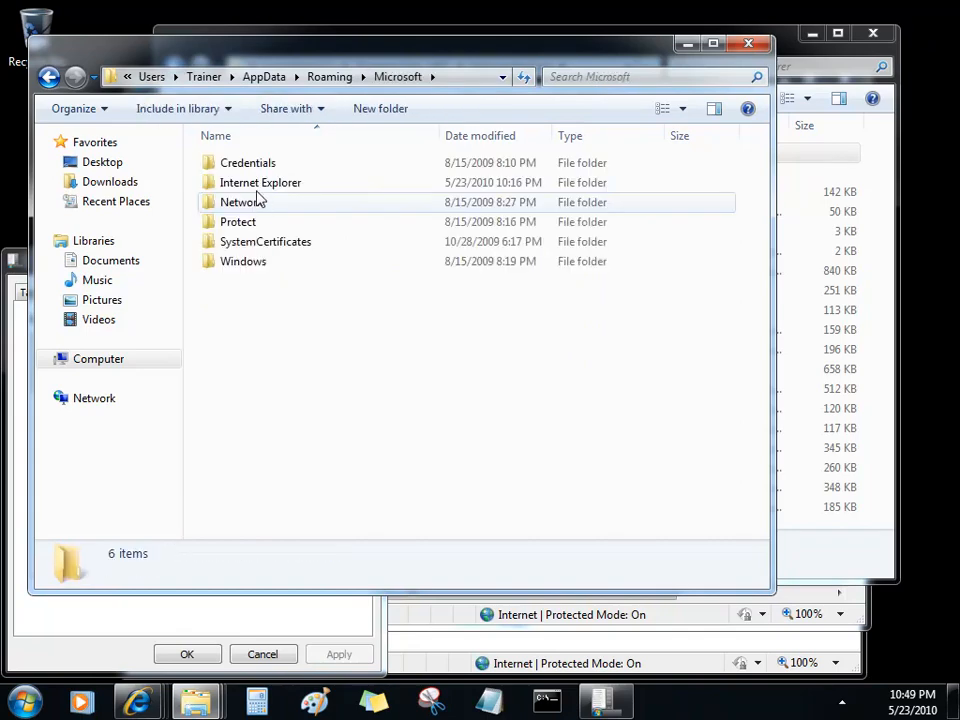
{"action": "left_click", "coordinate": [258, 190]}
{"action": "double_click", "coordinate": [258, 190]}
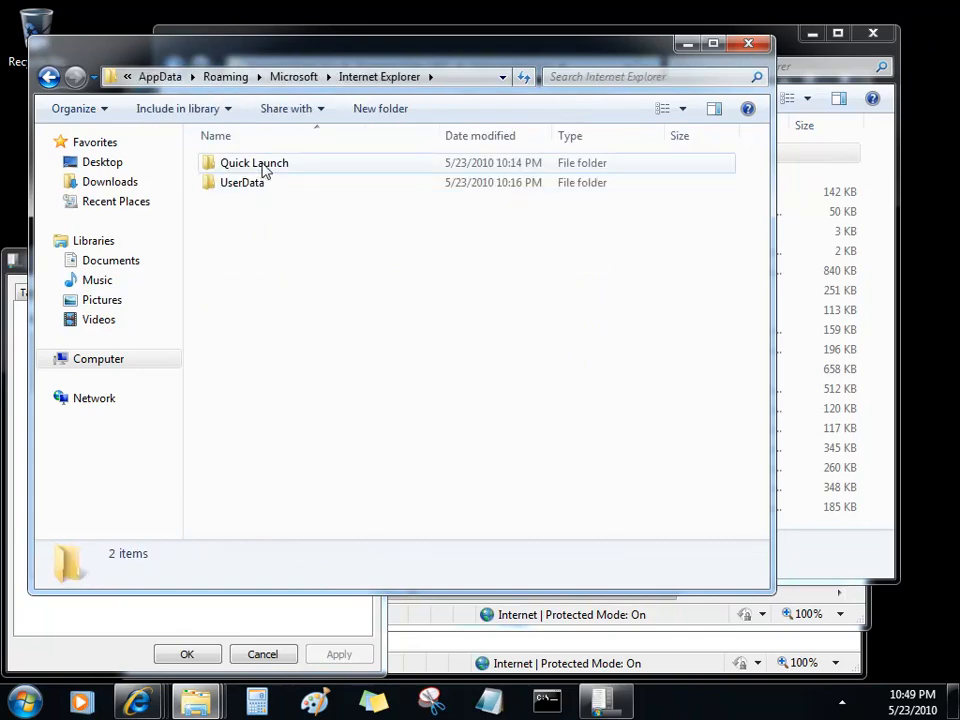
{"action": "double_click", "coordinate": [264, 168]}
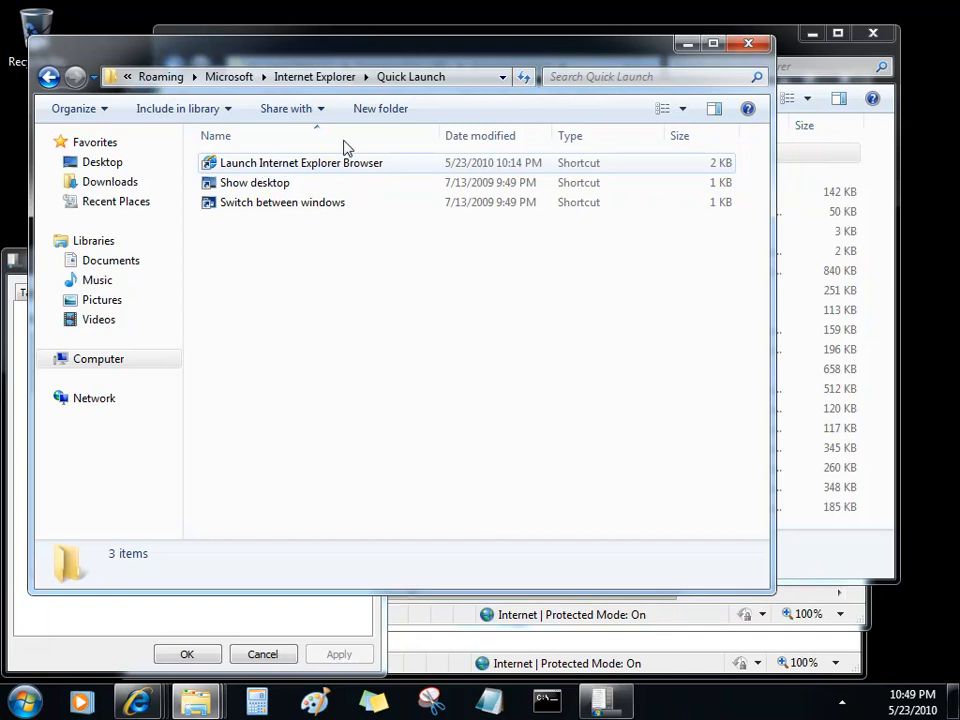
Step: Copy the full path of the Quick Launch folder
{"action": "left_click", "coordinate": [466, 78]}
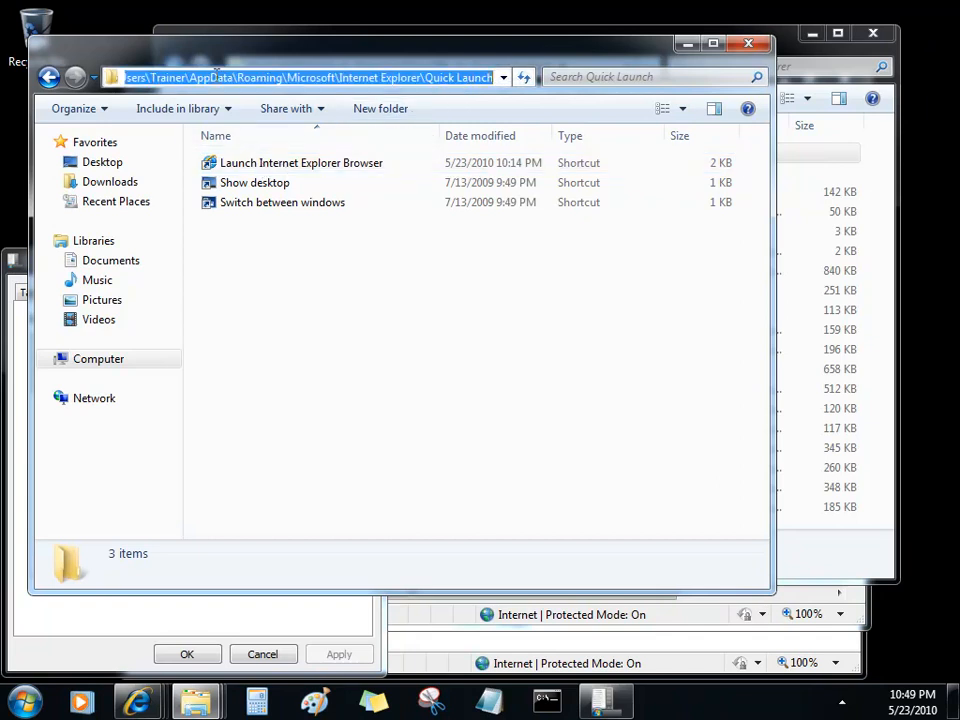
{"action": "right_click", "coordinate": [315, 77]}
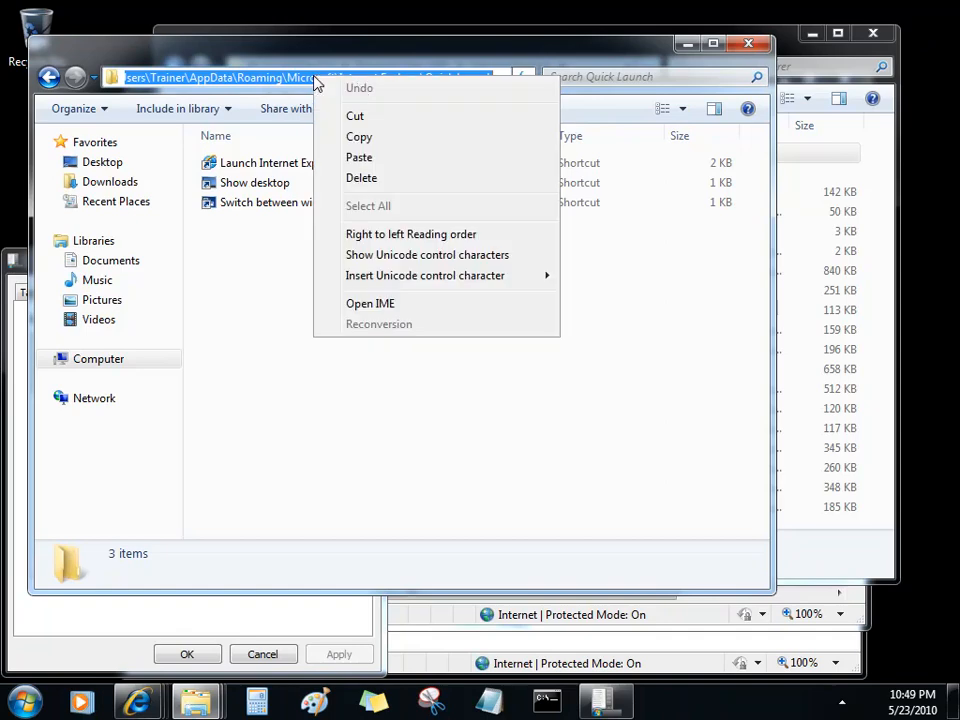
{"action": "left_click", "coordinate": [375, 137]}
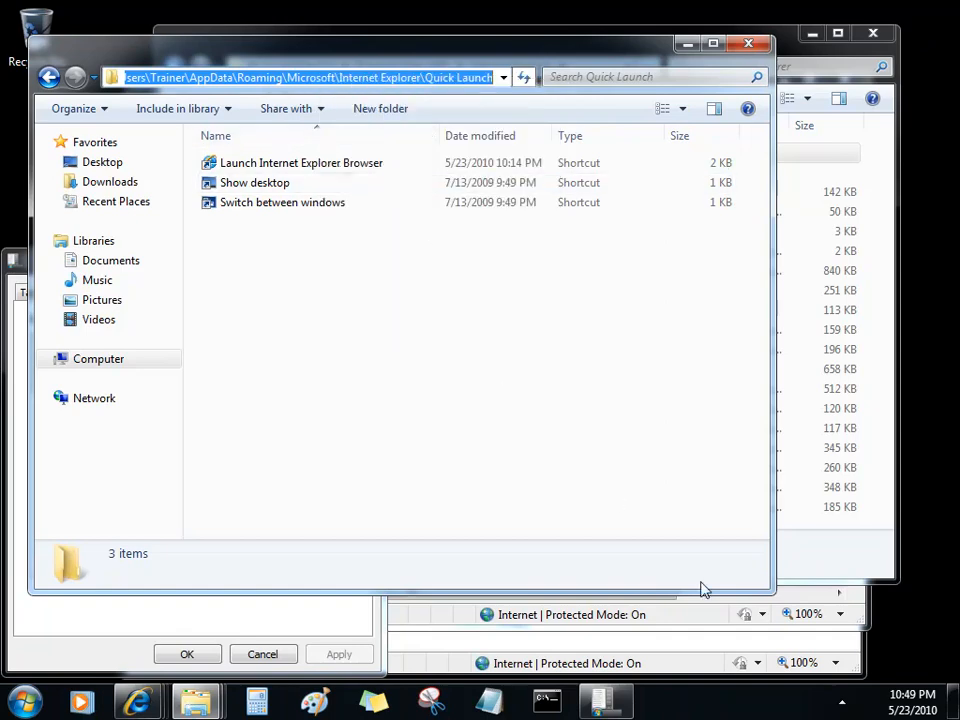
Step: Start adding a new taskbar toolbar and paste the copied Quick Launch path as its folder
{"action": "right_click", "coordinate": [680, 705]}
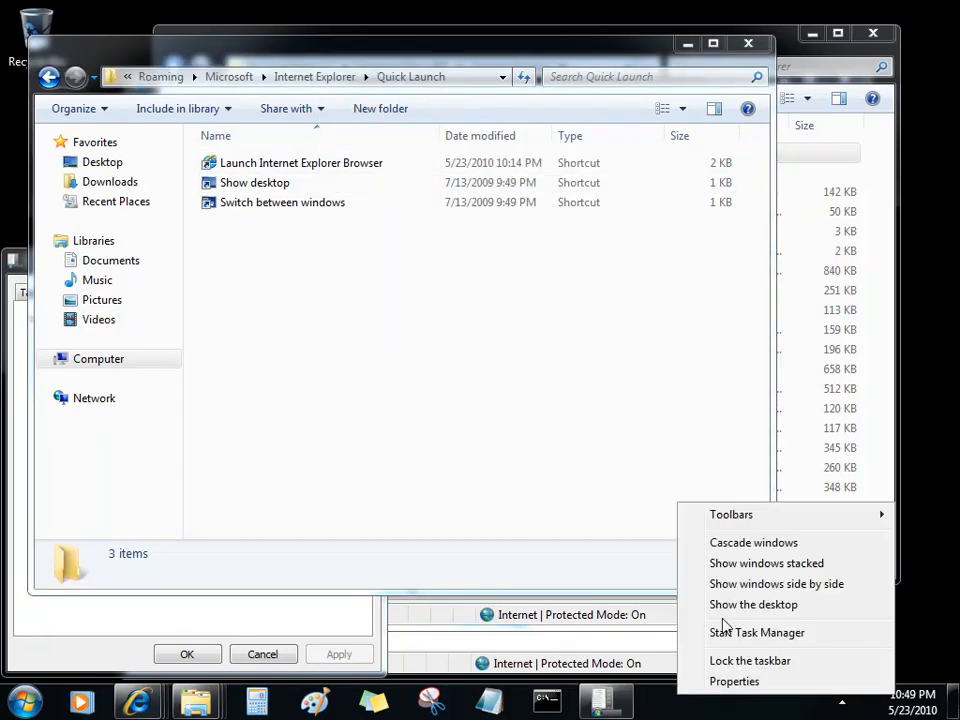
{"action": "mouse_move", "coordinate": [731, 521]}
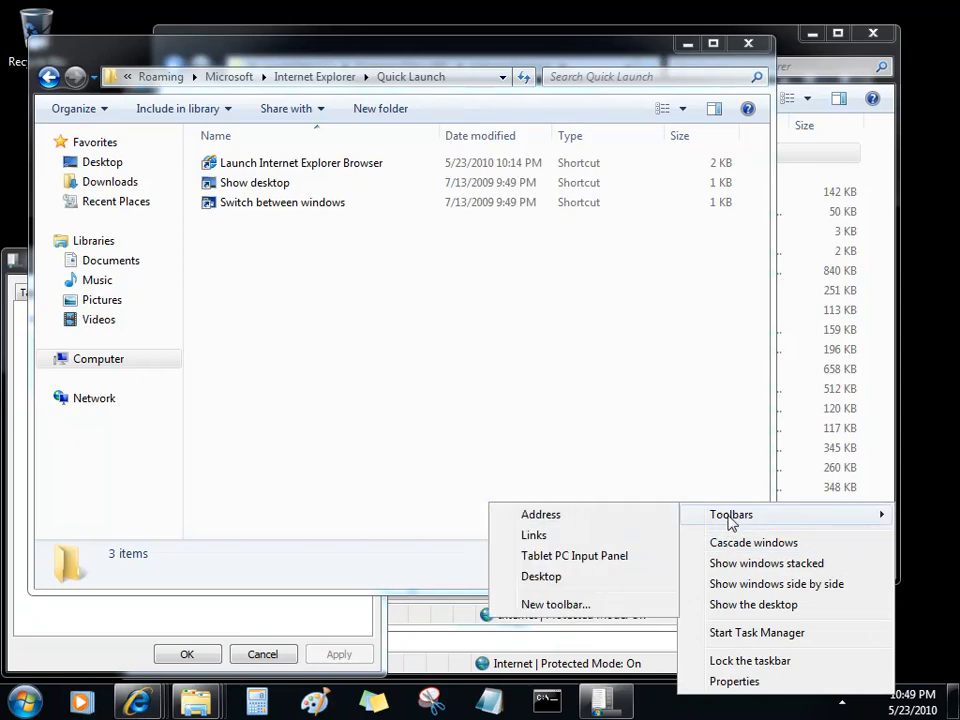
{"action": "left_click", "coordinate": [555, 604]}
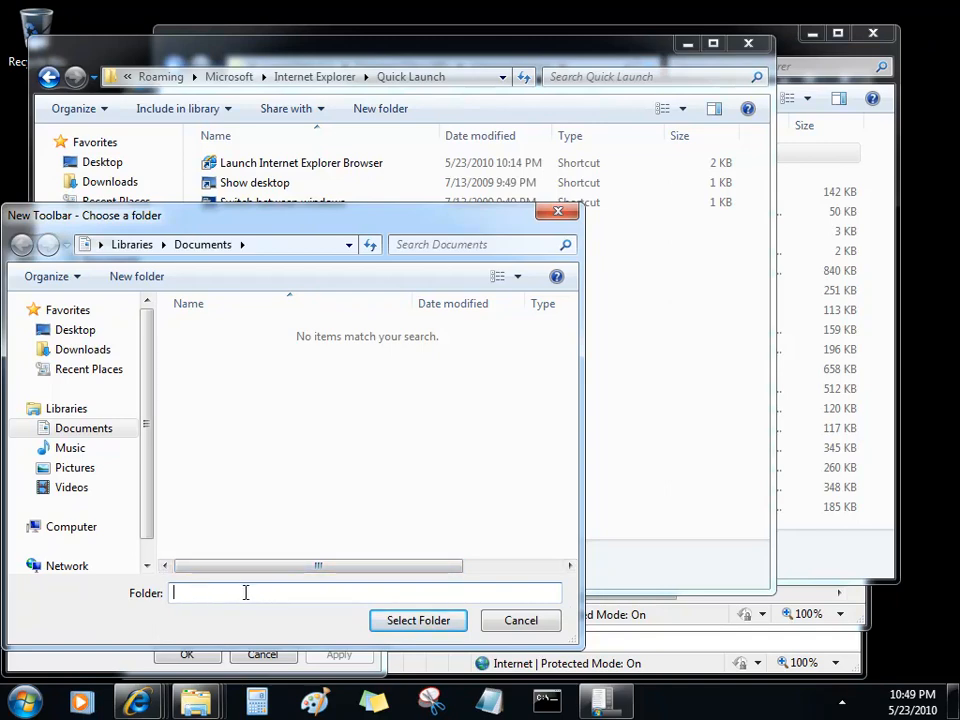
{"action": "right_click", "coordinate": [245, 592]}
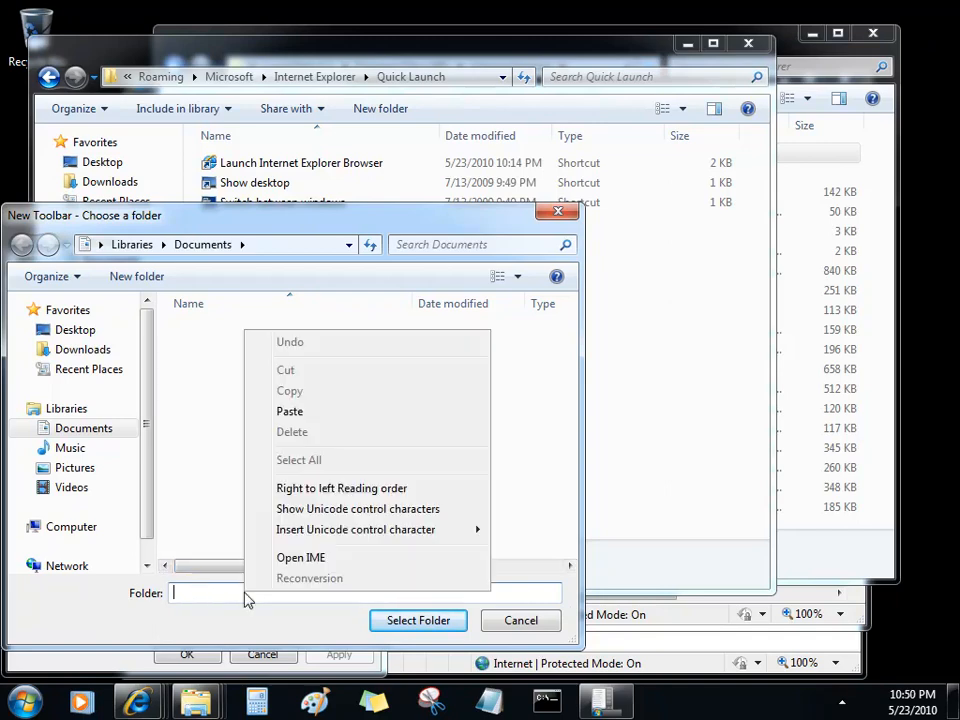
{"action": "left_click", "coordinate": [290, 412]}
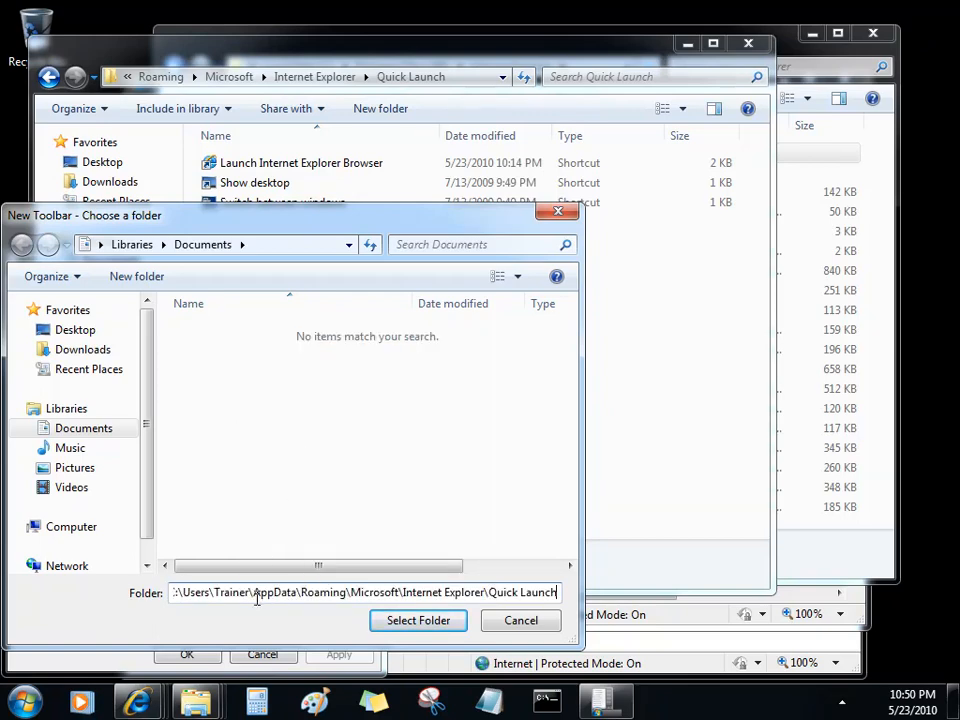
Step: Replace Users\Trainer in the toolbar's folder path with %userprofile% and try to select that folder
{"action": "left_click_drag", "start_coordinate": [249, 594], "coordinate": [190, 597]}
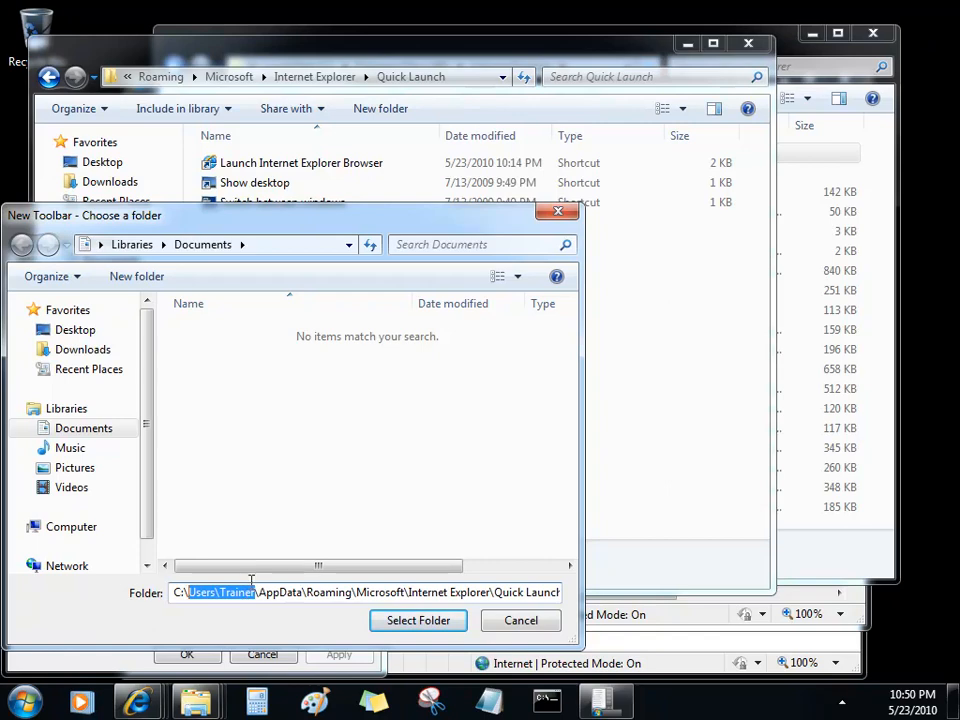
{"action": "type", "text": "%"}
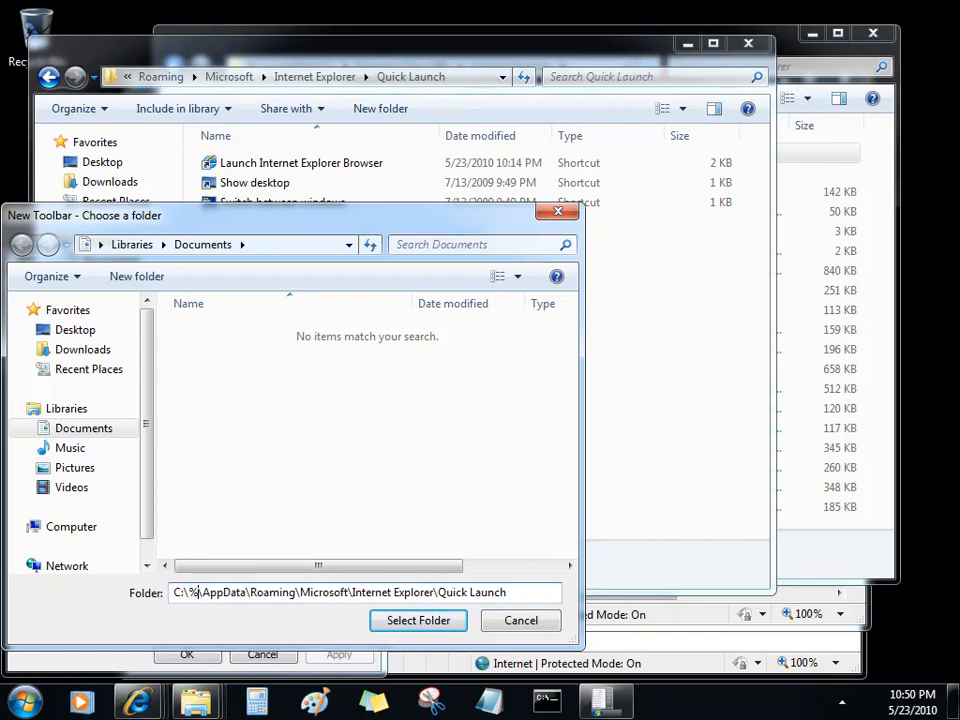
{"action": "type", "text": "userpr"}
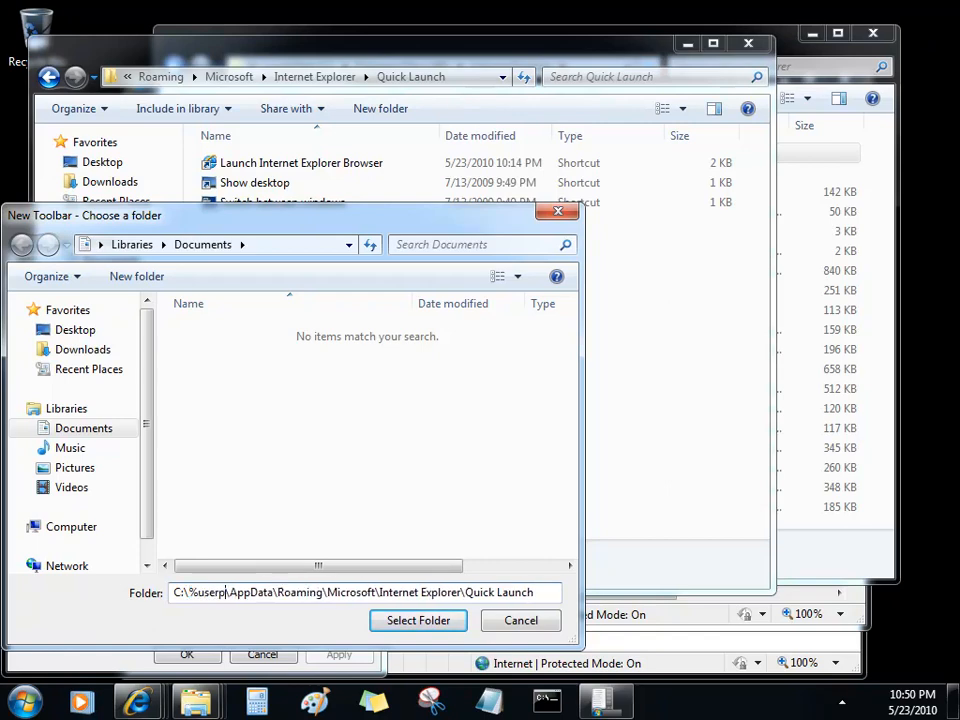
{"action": "type", "text": "ofile%"}
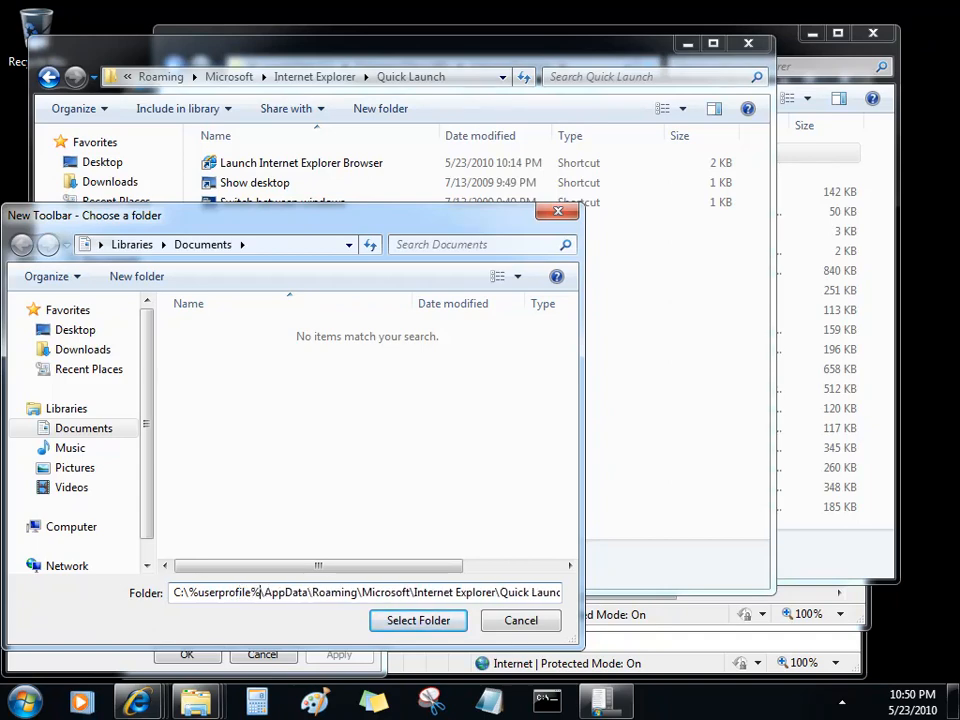
{"action": "left_click", "coordinate": [418, 622]}
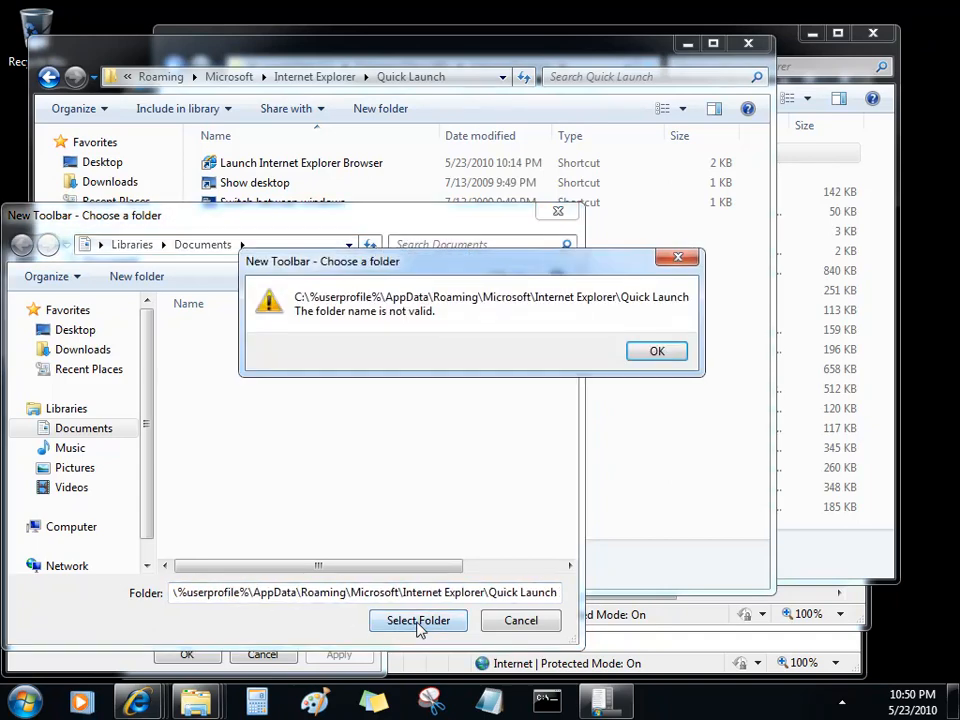
{"action": "left_click", "coordinate": [656, 353]}
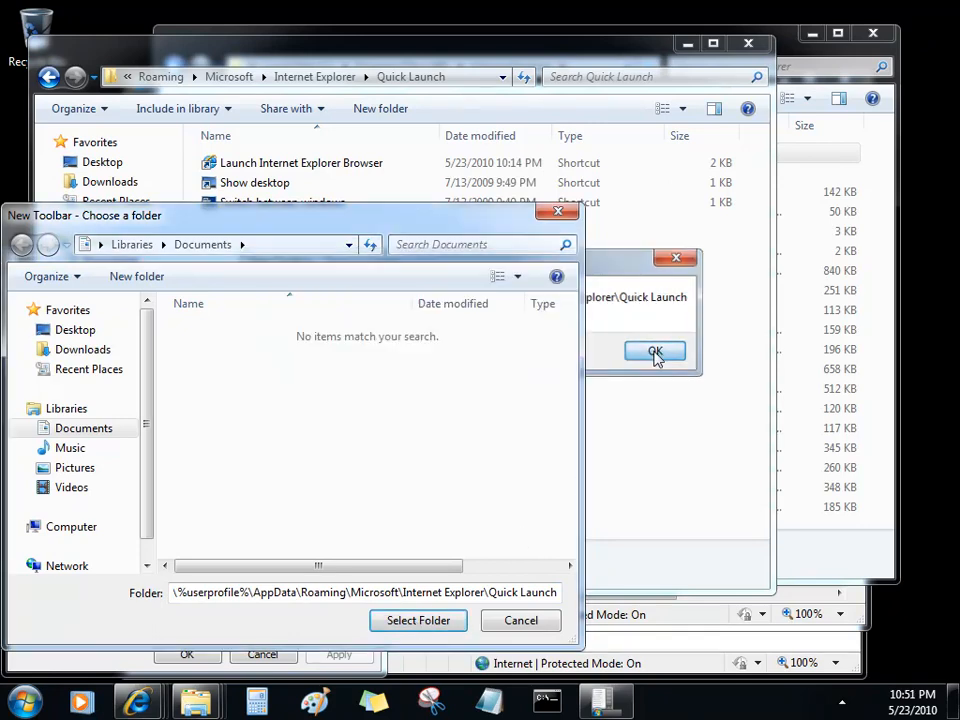
Step: Remove the leading C:\ so the path starts with %userprofile%, and add the Quick Launch folder as a taskbar toolbar
{"action": "left_click_drag", "start_coordinate": [318, 592], "coordinate": [90, 602]}
{"action": "left_click", "coordinate": [193, 596]}
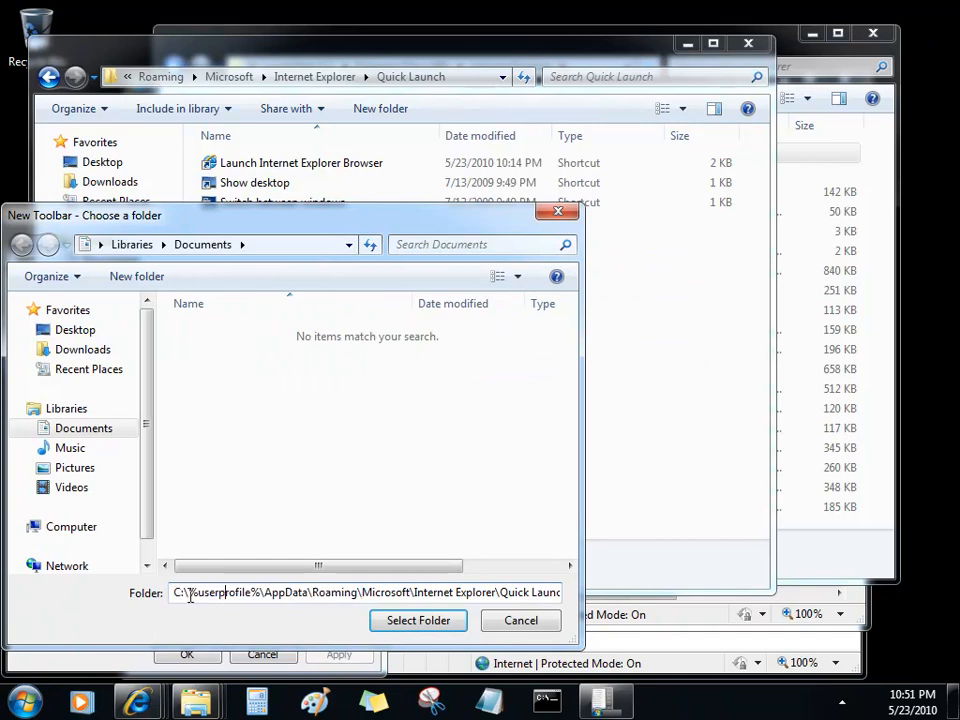
{"action": "left_click_drag", "start_coordinate": [172, 596], "coordinate": [188, 604]}
{"action": "key", "text": "Delete"}
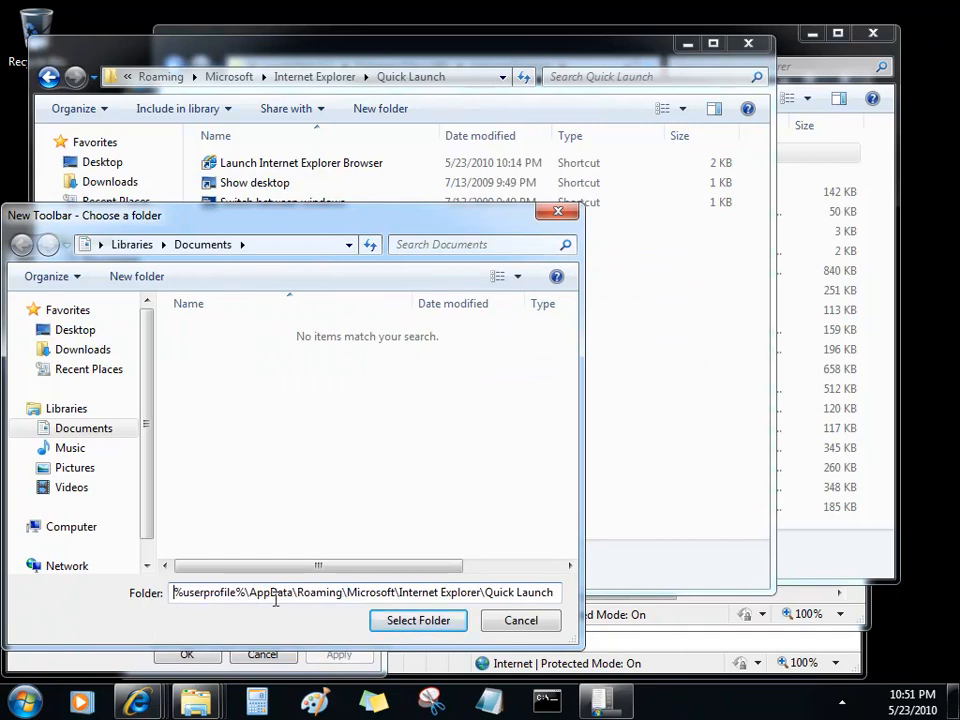
{"action": "left_click", "coordinate": [448, 621]}
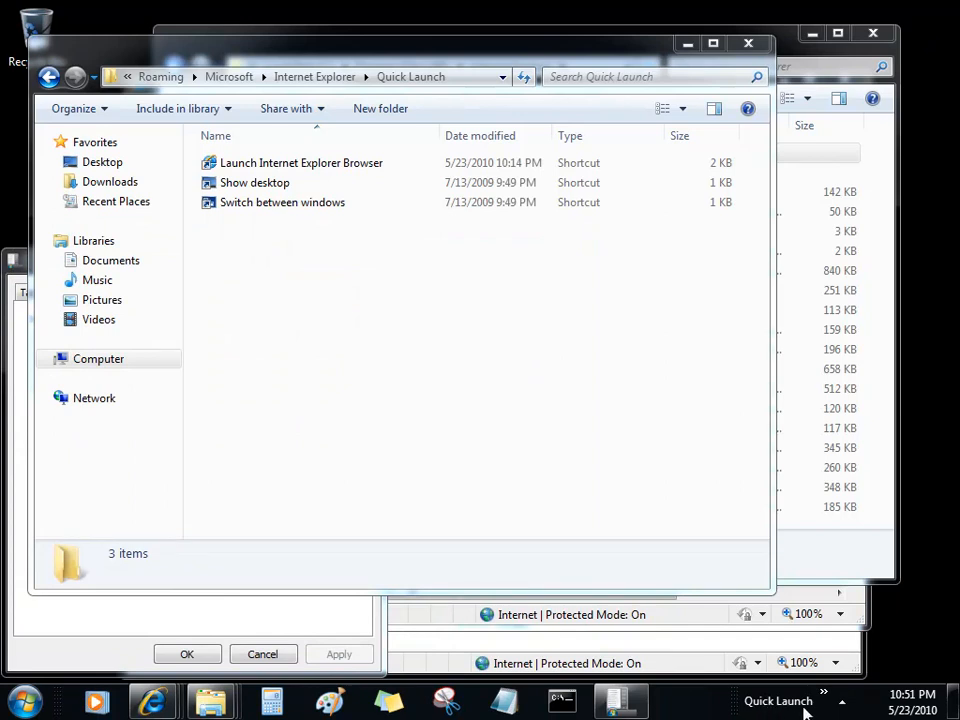
Step: Show the Quick Launch toolbar's hidden shortcuts, and turn off its text labels and title
{"action": "left_click", "coordinate": [842, 706]}
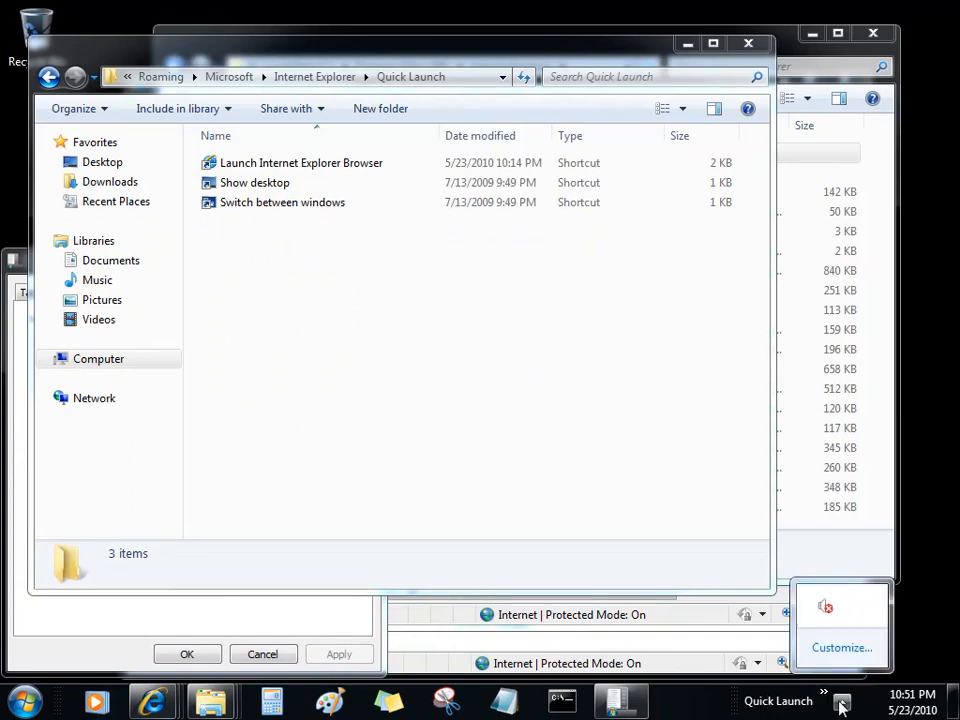
{"action": "left_click", "coordinate": [824, 692]}
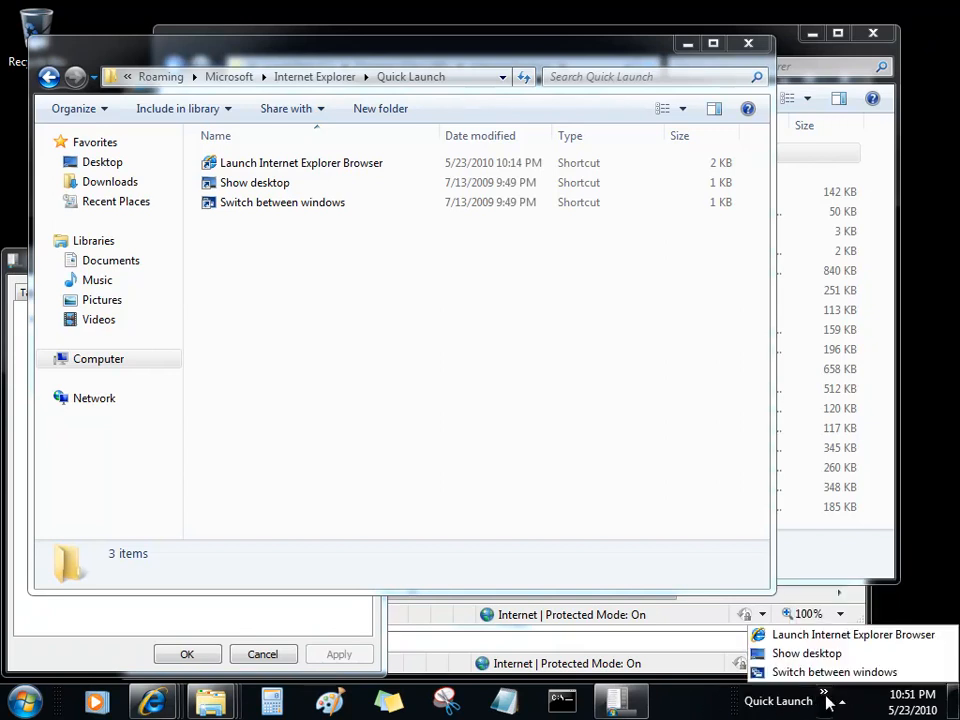
{"action": "right_click", "coordinate": [766, 706]}
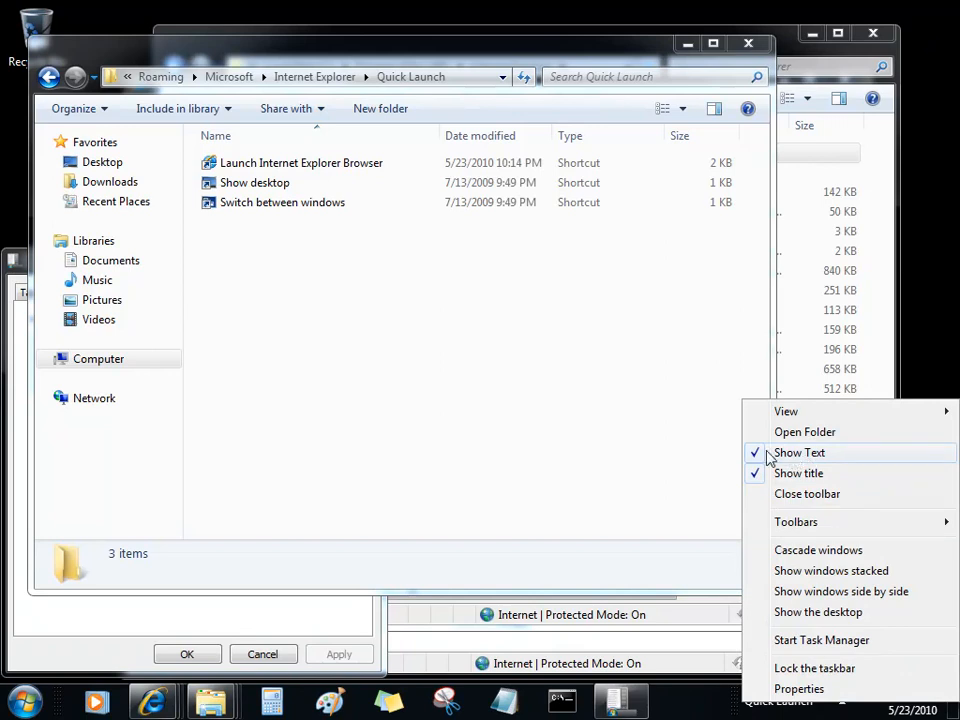
{"action": "left_click", "coordinate": [825, 455]}
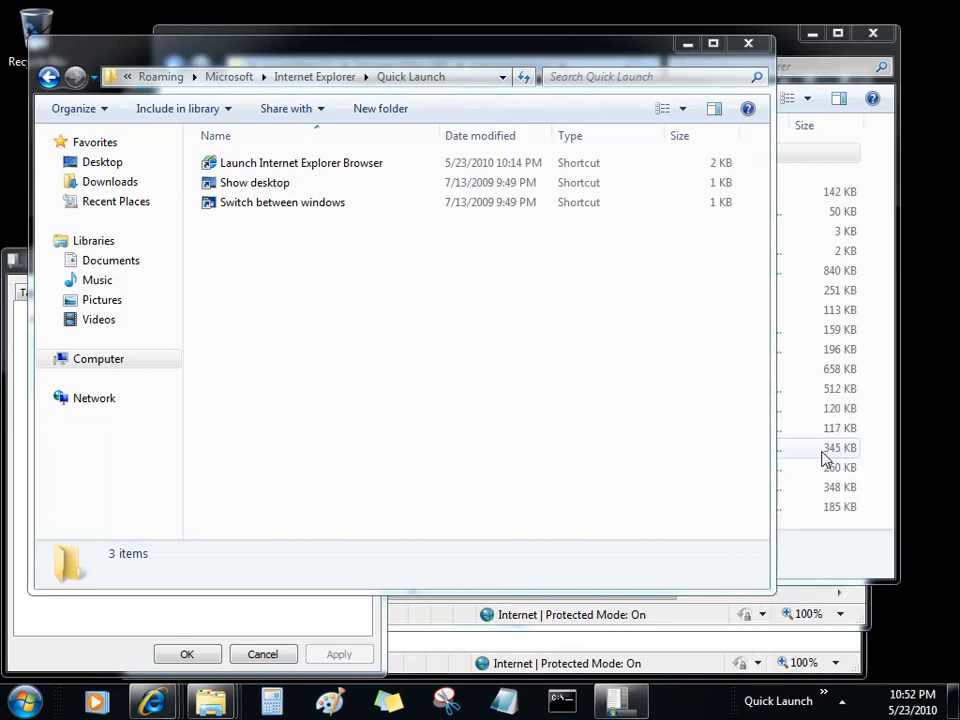
{"action": "right_click", "coordinate": [752, 700]}
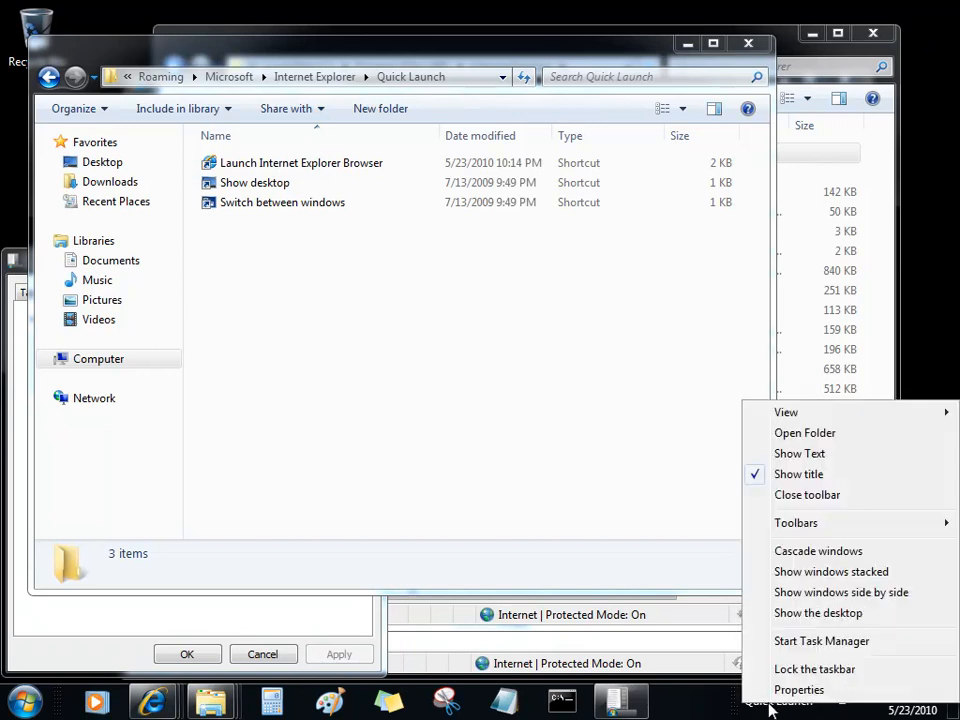
{"action": "left_click", "coordinate": [797, 475]}
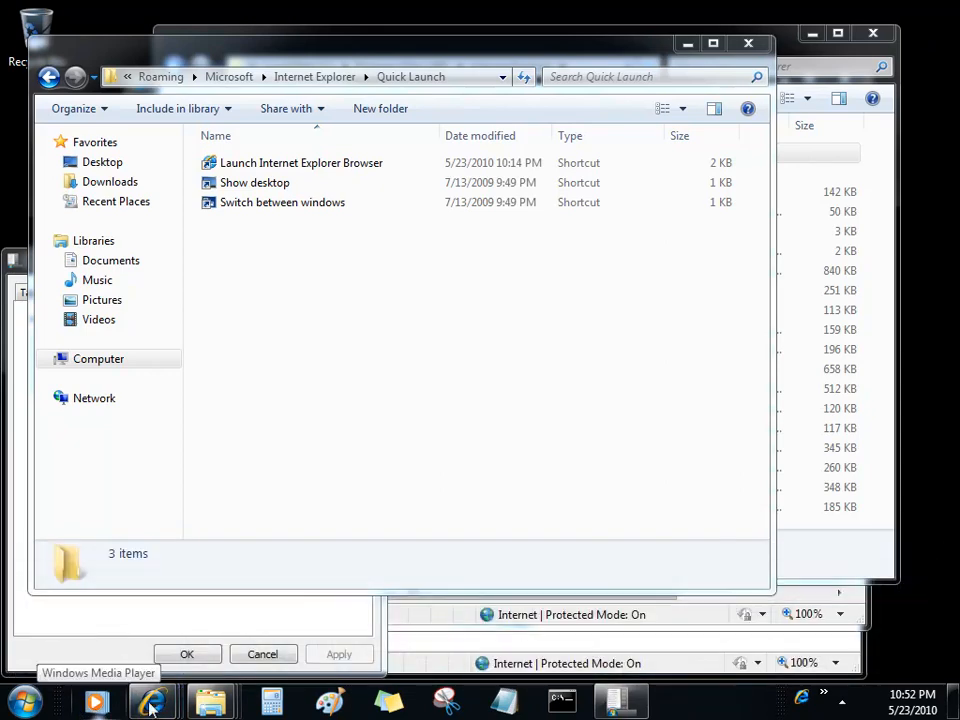
Step: Move the Quick Launch toolbar beside the Start button and shrink it to fit its three icons, ahead of the pinned programs
{"action": "left_click_drag", "start_coordinate": [786, 707], "coordinate": [75, 705]}
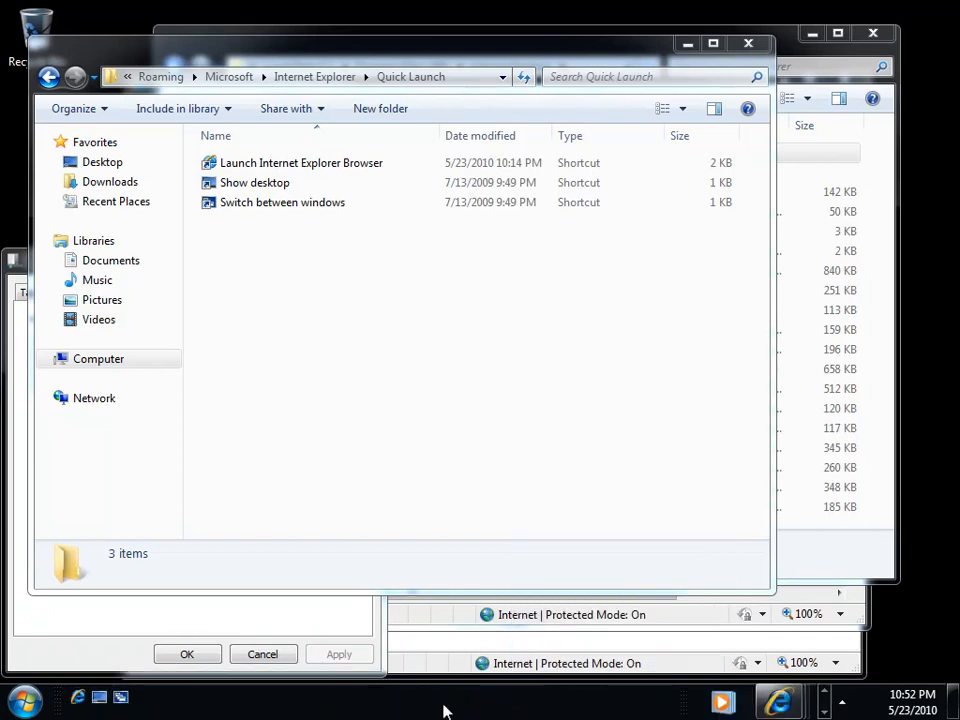
{"action": "left_click_drag", "start_coordinate": [649, 699], "coordinate": [152, 703]}
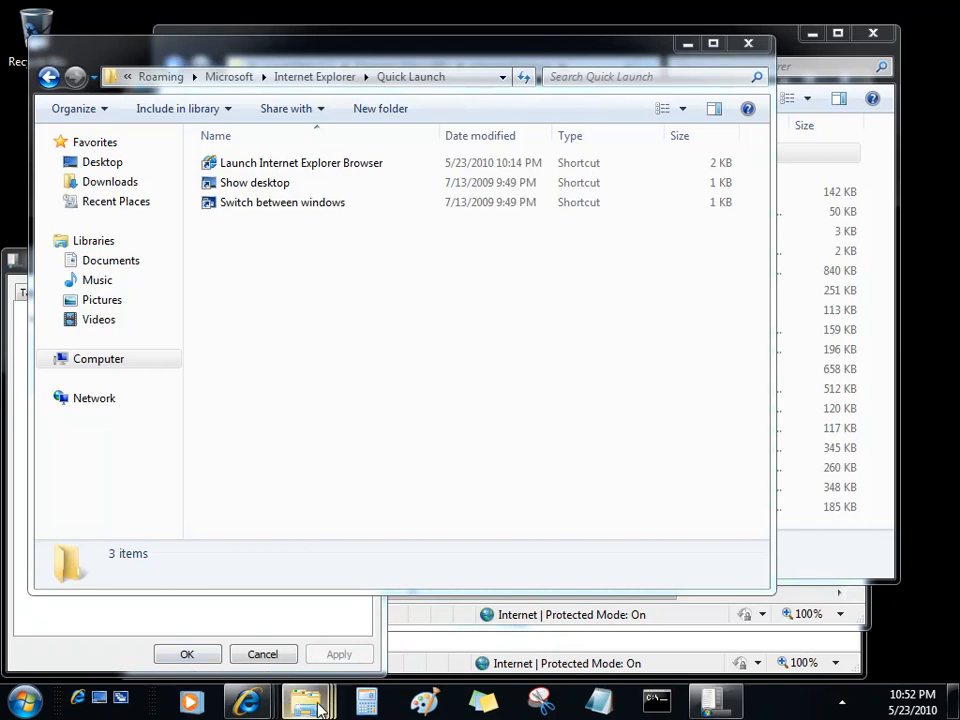
Step: Remove the Quick Launch toolbar from the taskbar
{"action": "mouse_move", "coordinate": [320, 708]}
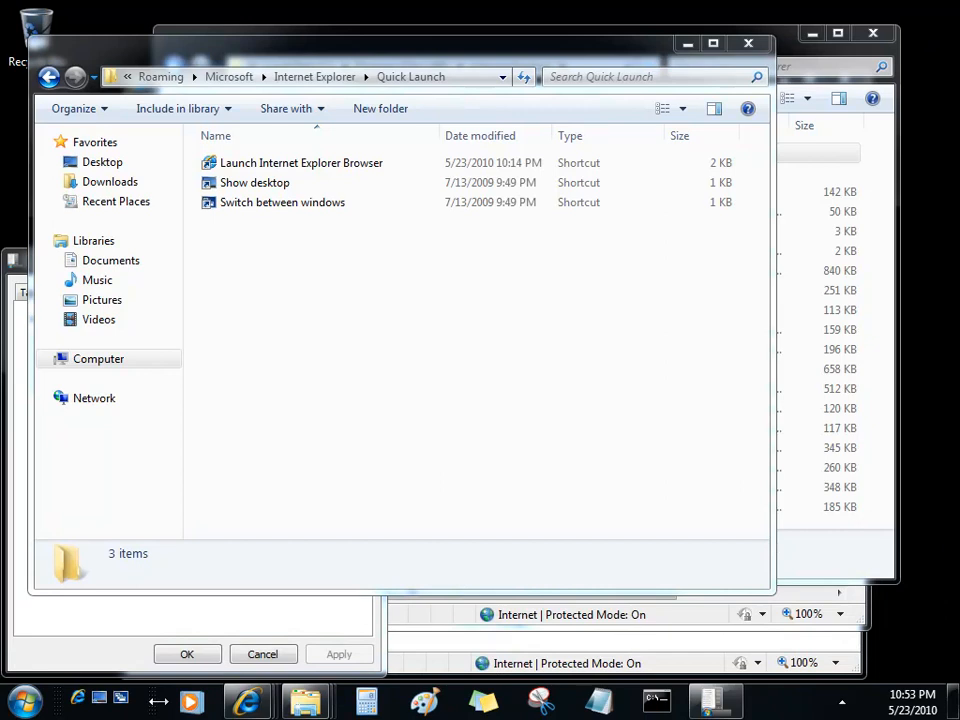
{"action": "right_click", "coordinate": [66, 710]}
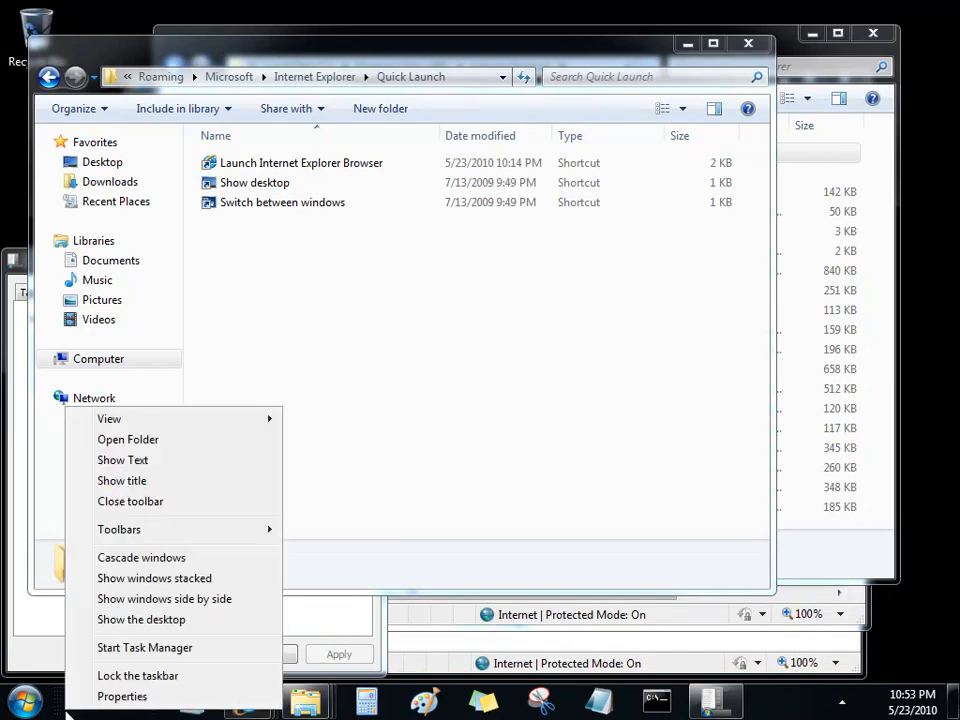
{"action": "mouse_move", "coordinate": [182, 537]}
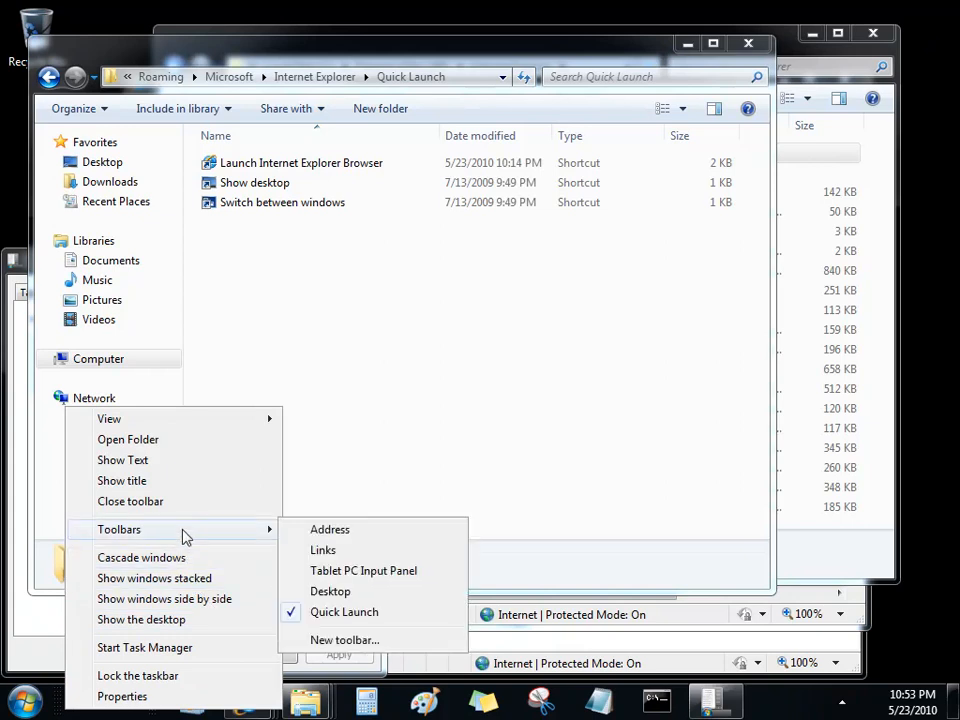
{"action": "left_click", "coordinate": [341, 612]}
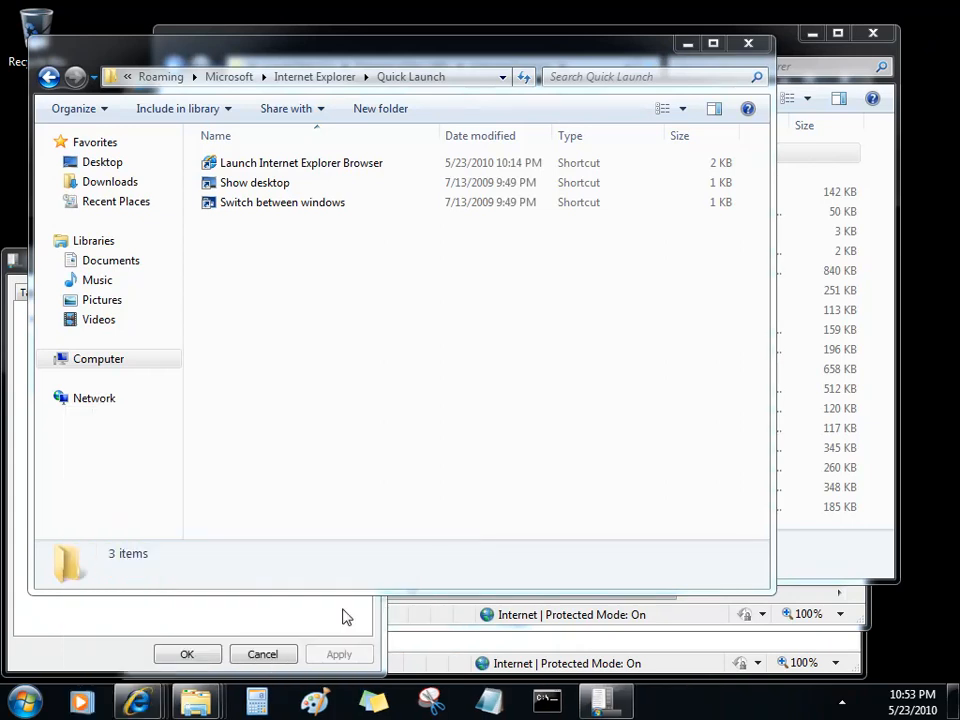